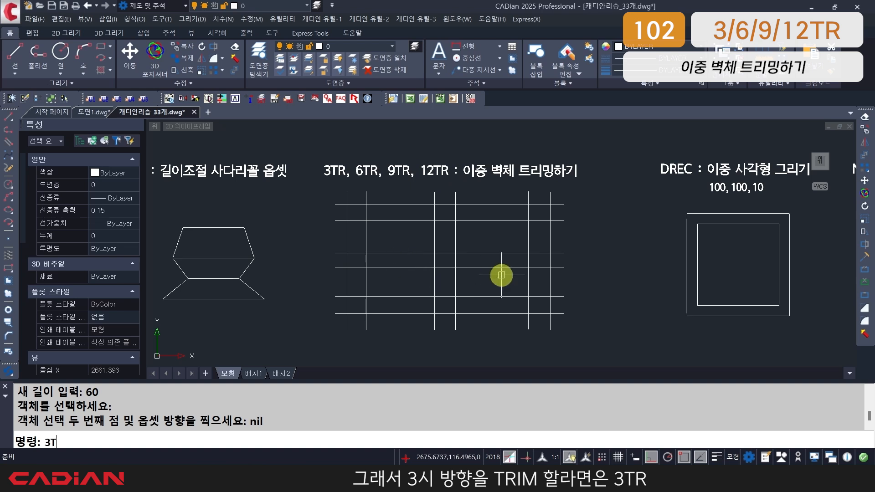
Trim the double-wall junction where the middle horizontal wall meets the right vertical wall using the 3TR command
text(R)
key(Return)
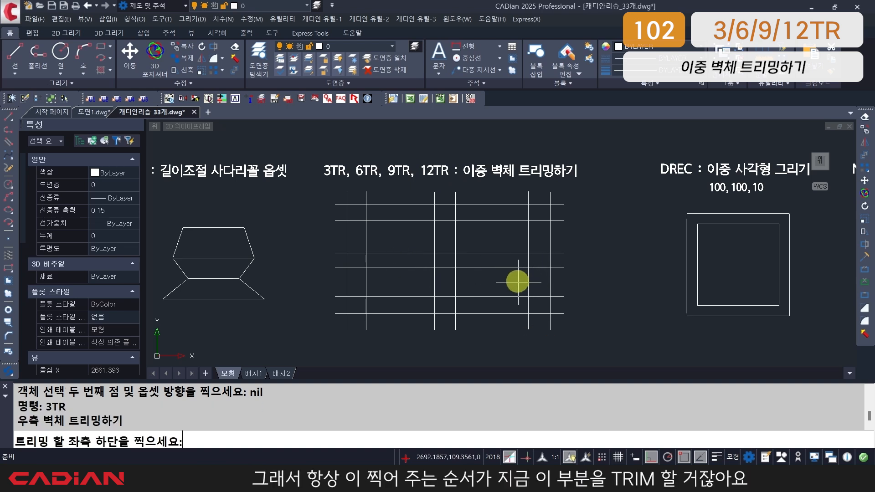
scroll(555, 267, up, 2)
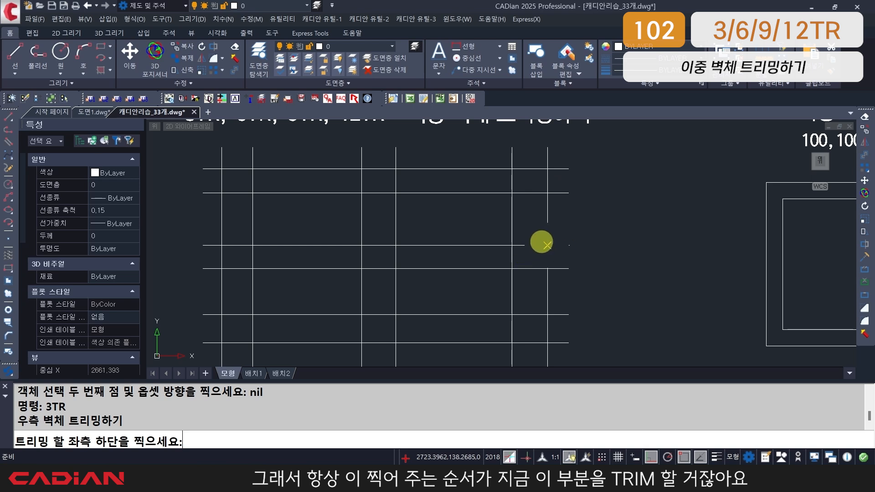
click(512, 268)
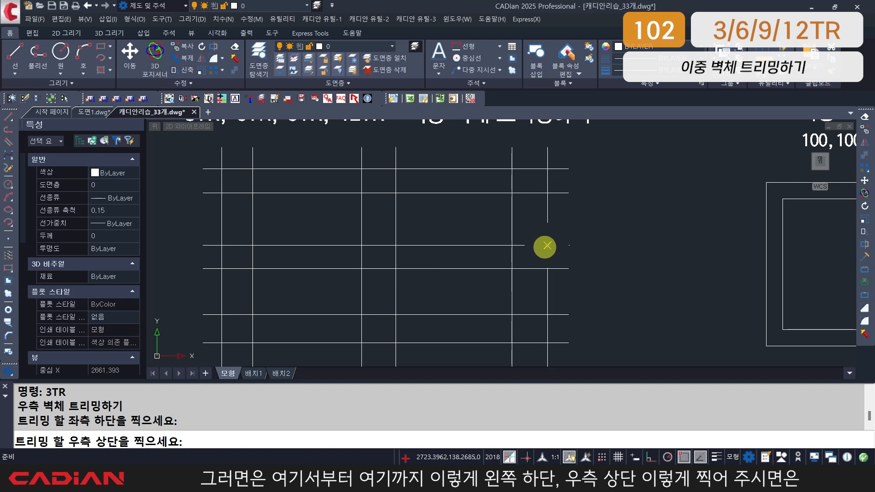
click(545, 247)
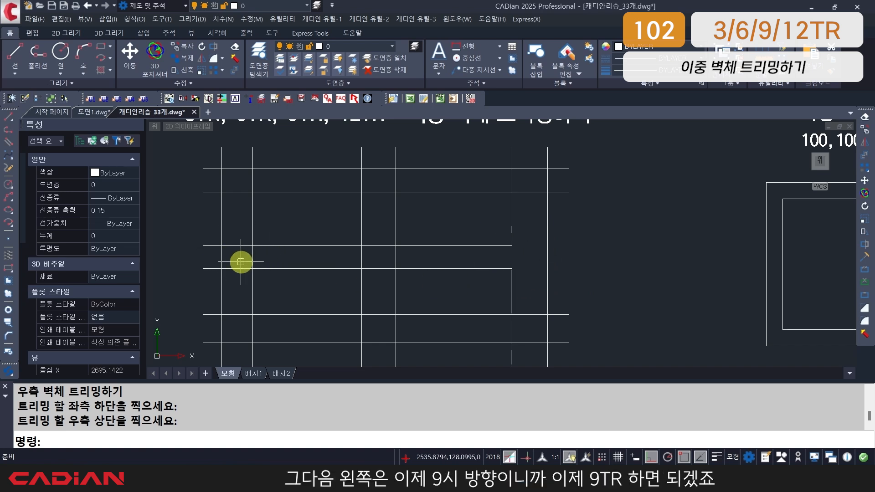
key(Escape)
Trim the double-wall junction where the middle horizontal wall meets the left vertical wall using the 9TR command
text(9TR)
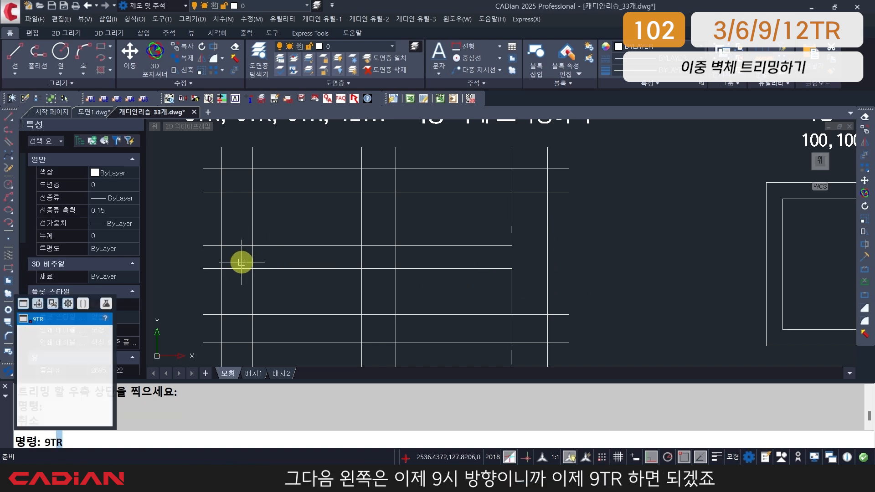
key(Return)
click(223, 269)
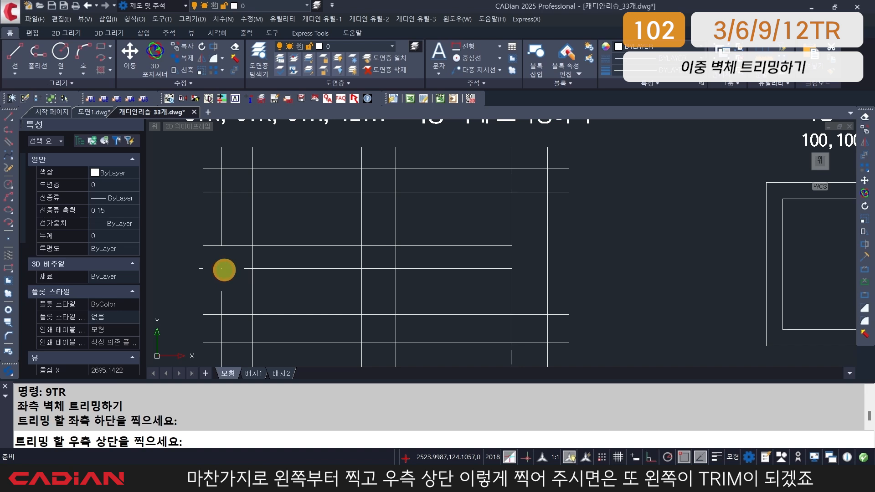
click(252, 247)
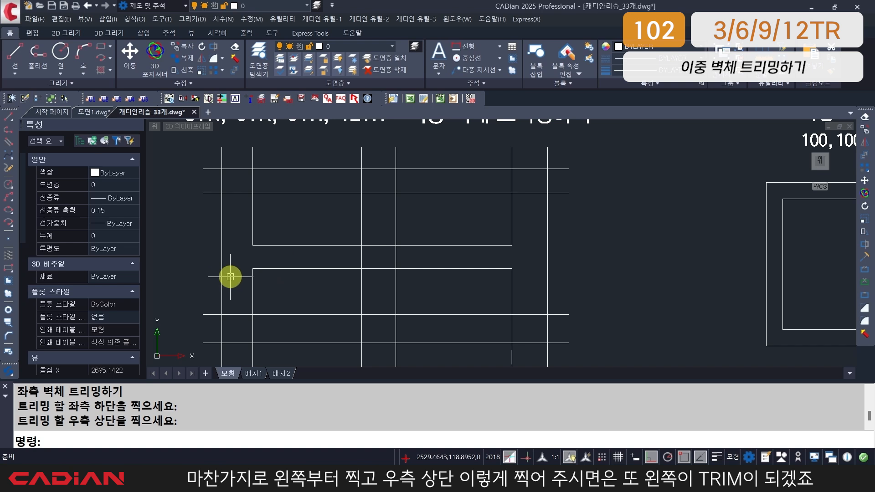
key(Escape)
Trim the double-wall junction where the middle vertical wall meets the upper horizontal wall using the 12TR command
text(12TR)
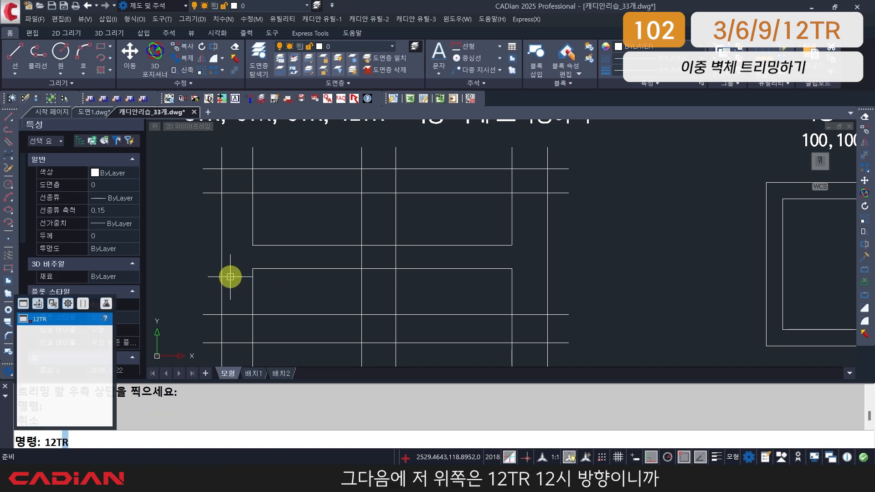
key(Return)
click(362, 196)
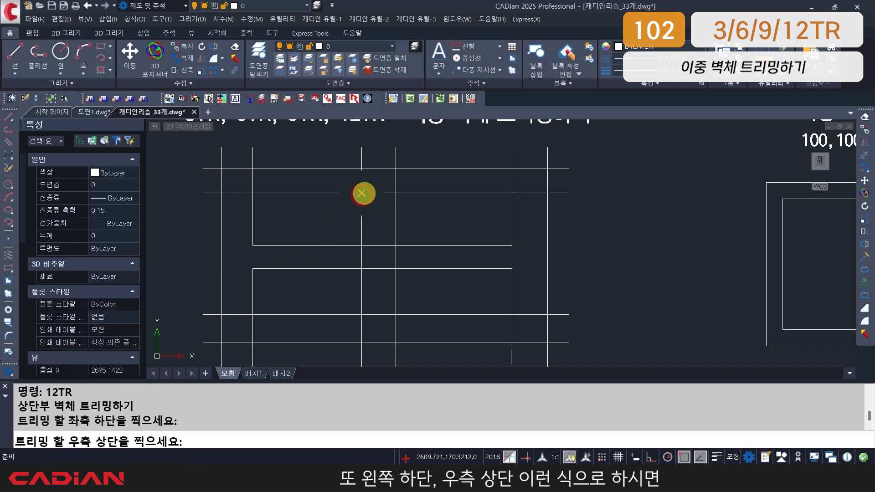
click(396, 169)
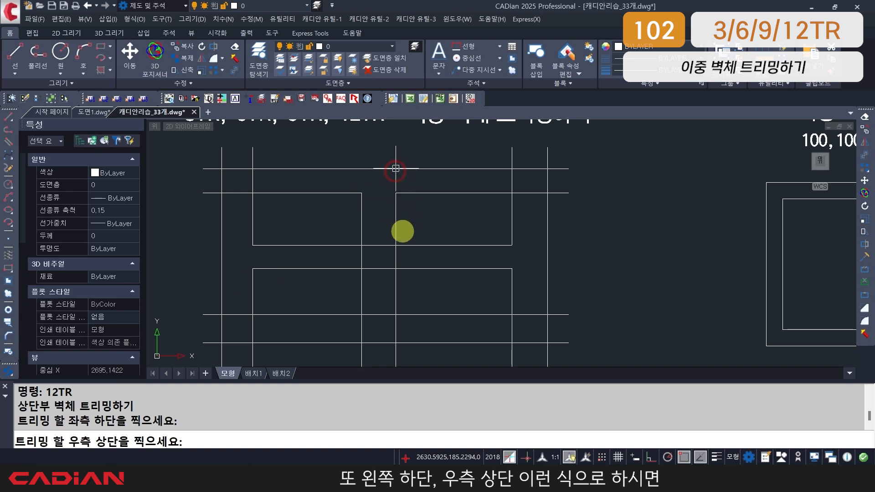
click(396, 168)
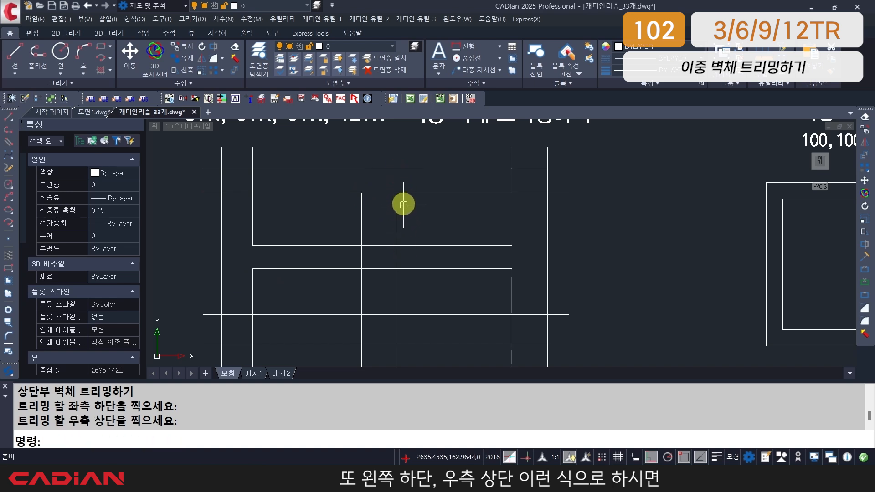
key(Escape)
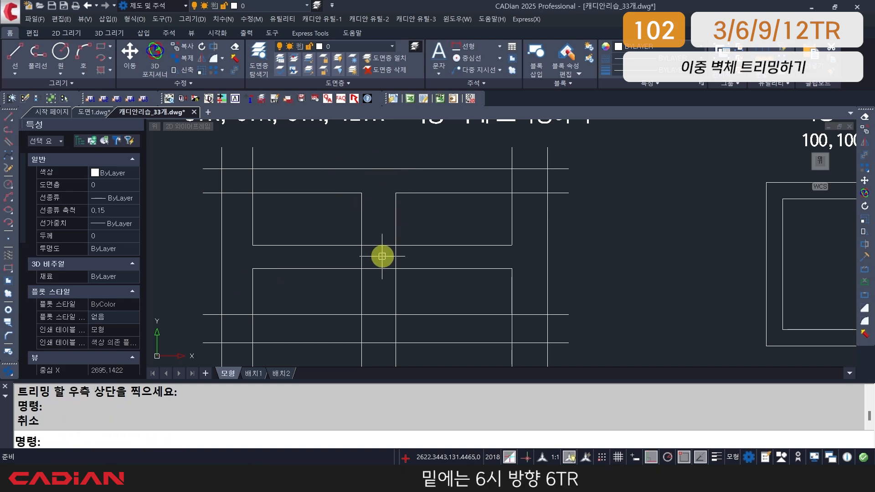
Trim the double-wall junction where the middle vertical wall meets the lower horizontal wall using the 6TR command
text(6TR)
key(Return)
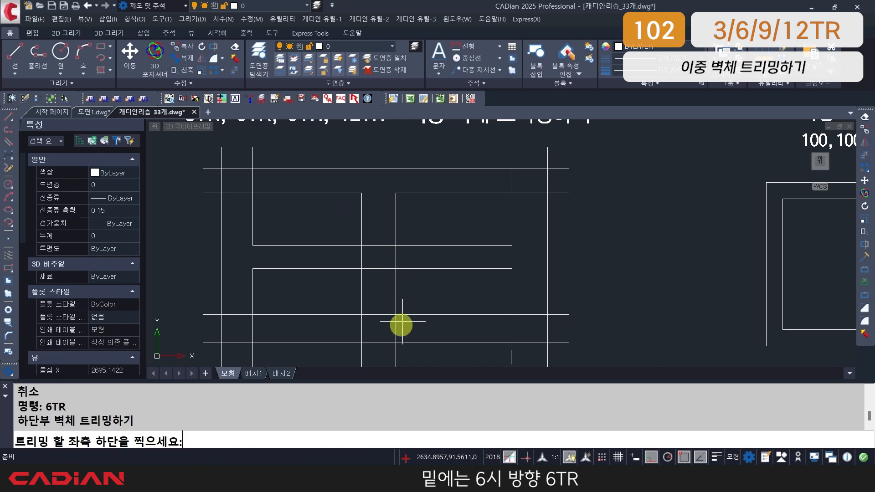
click(358, 342)
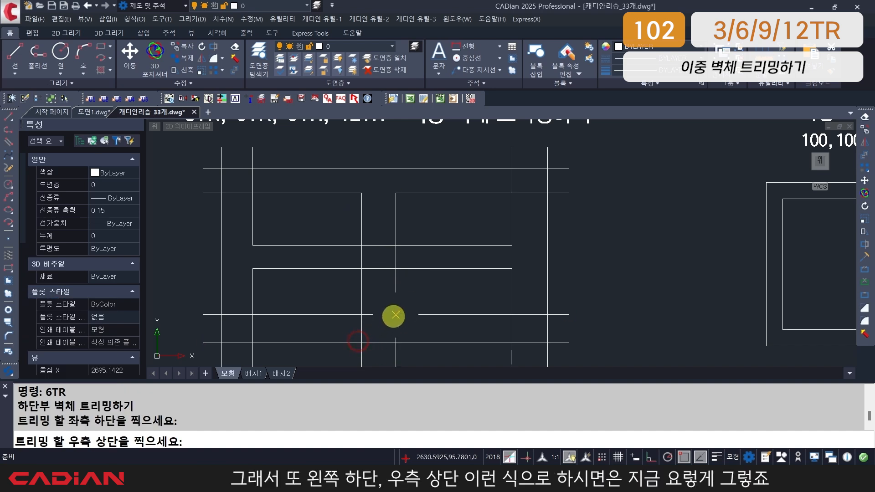
click(393, 315)
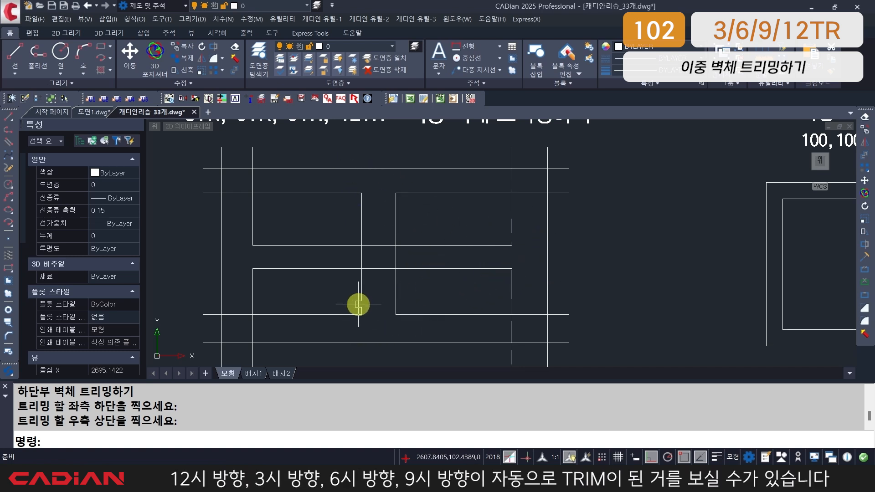
Erase both nested rectangles under the DREC label using a crossing selection
scroll(297, 285, down, 2)
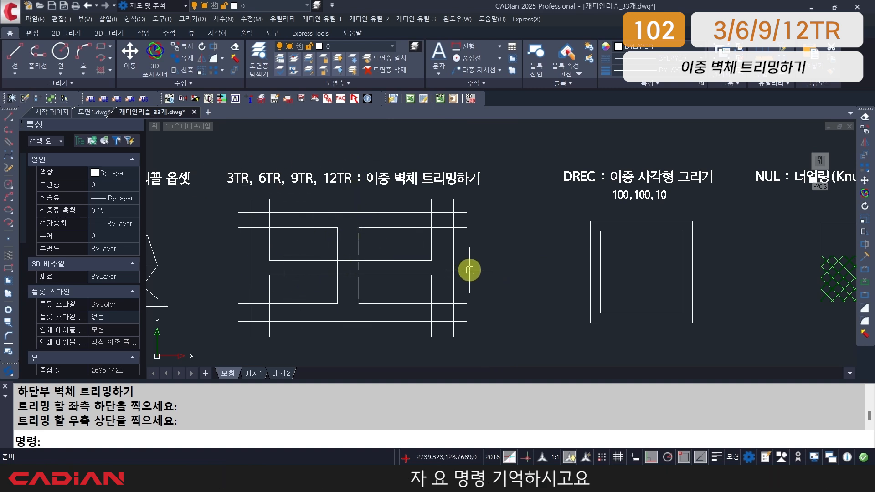
mouse_move(470, 270)
middle_down()
mouse_move(328, 269)
mouse_move(325, 287)
middle_up()
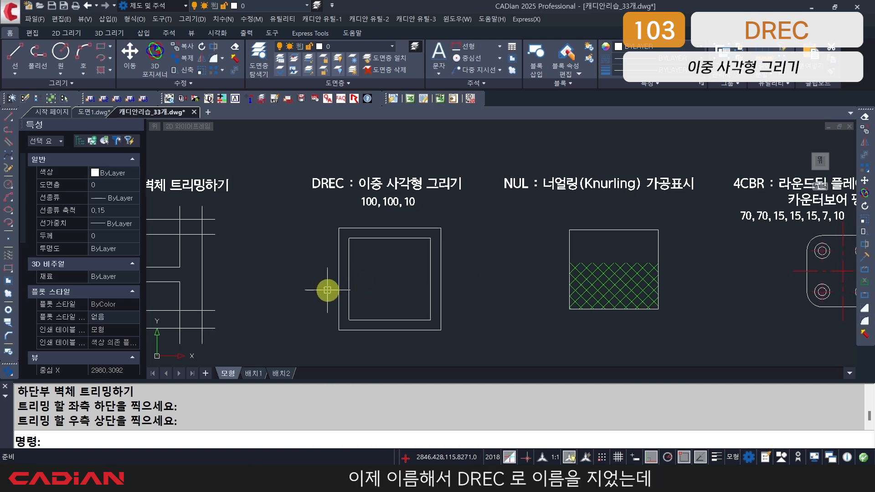
key(Escape)
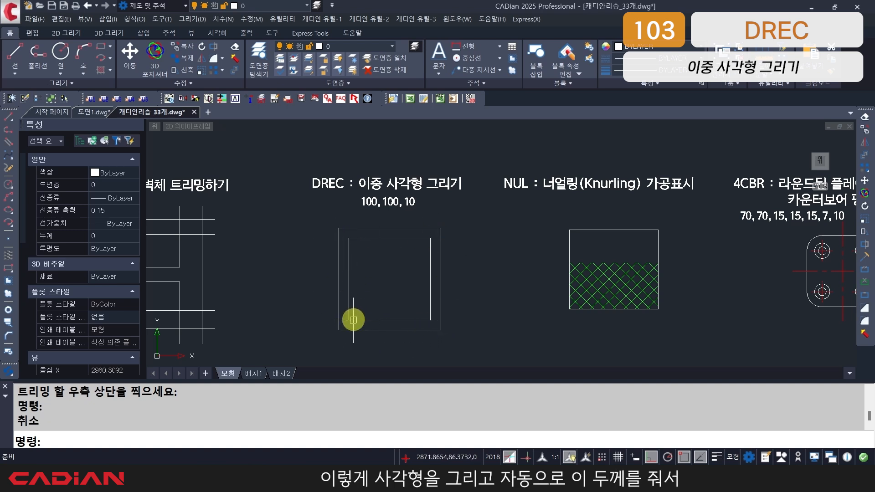
key(Escape)
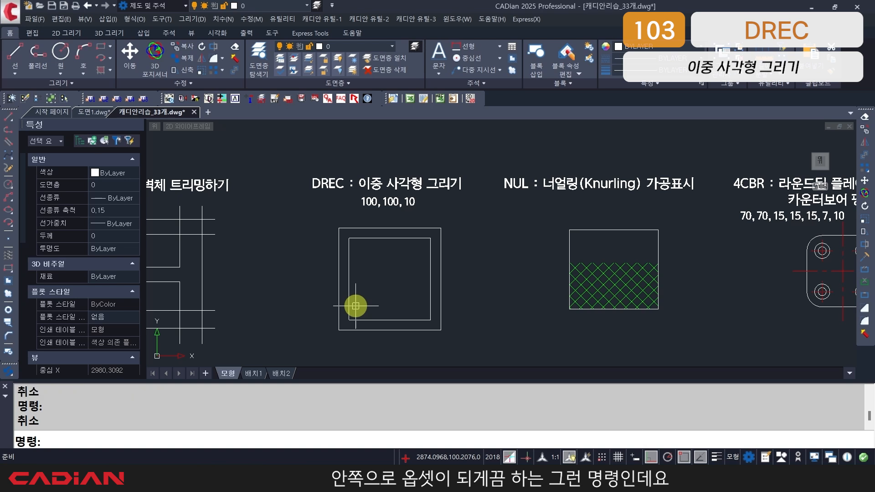
text(E)
key(Return)
text(C)
key(Return)
click(333, 283)
click(447, 331)
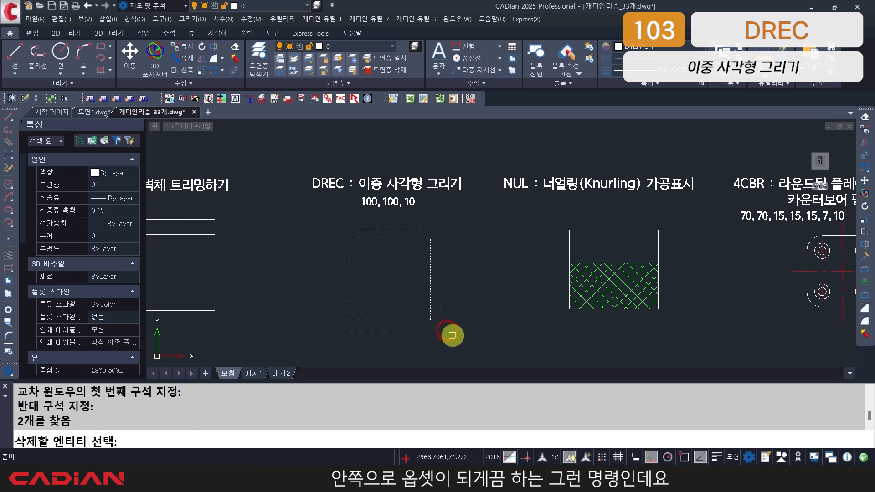
key(Return)
Draw a double rectangle with DREC below the 100,100,10 label, 100 wide, 100 high, with an inner offset of 10
text(DREC)
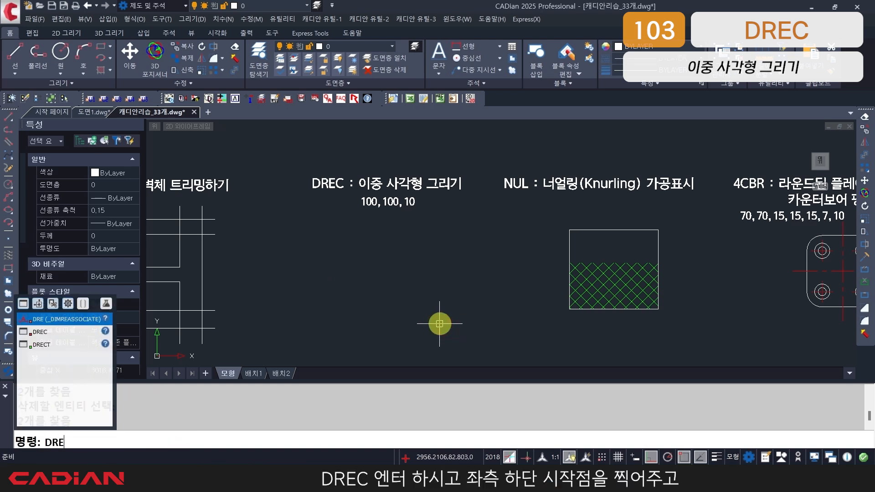
key(Return)
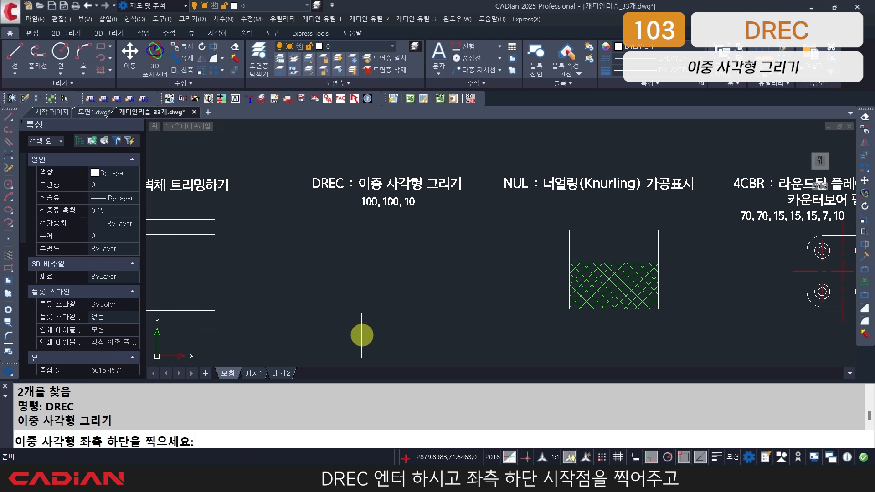
click(337, 339)
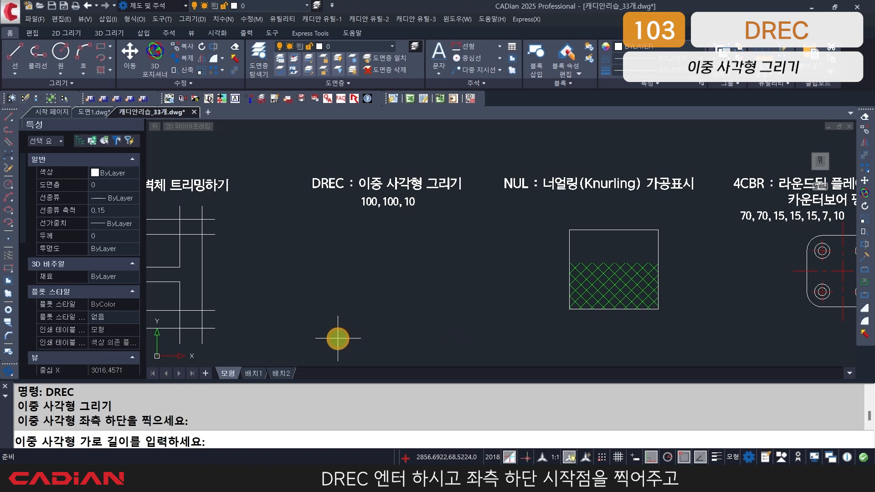
text(100)
key(Return)
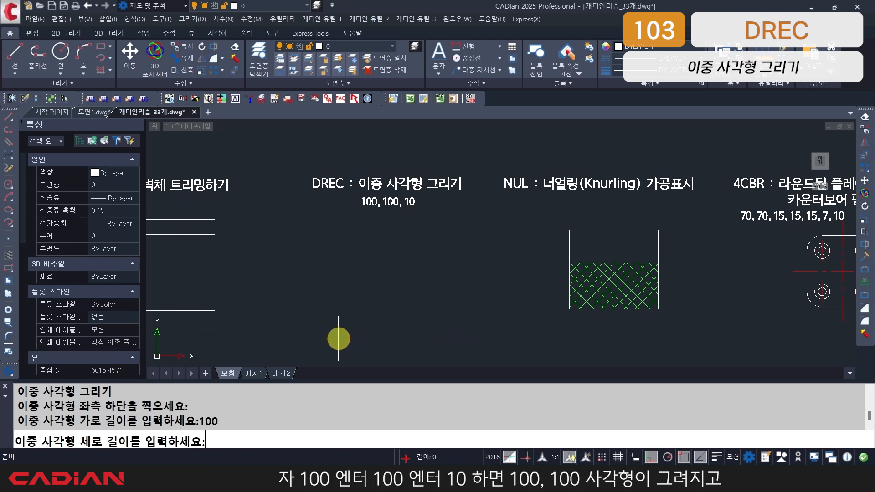
key(Return)
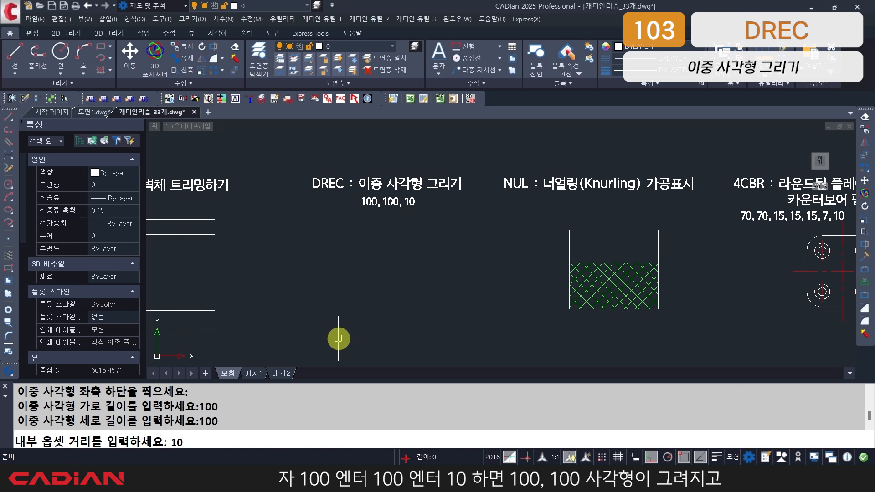
text(10)
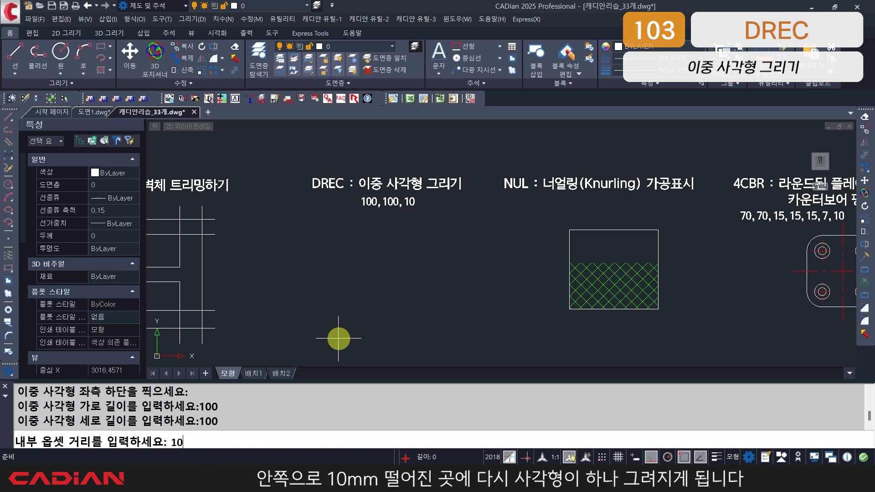
key(Return)
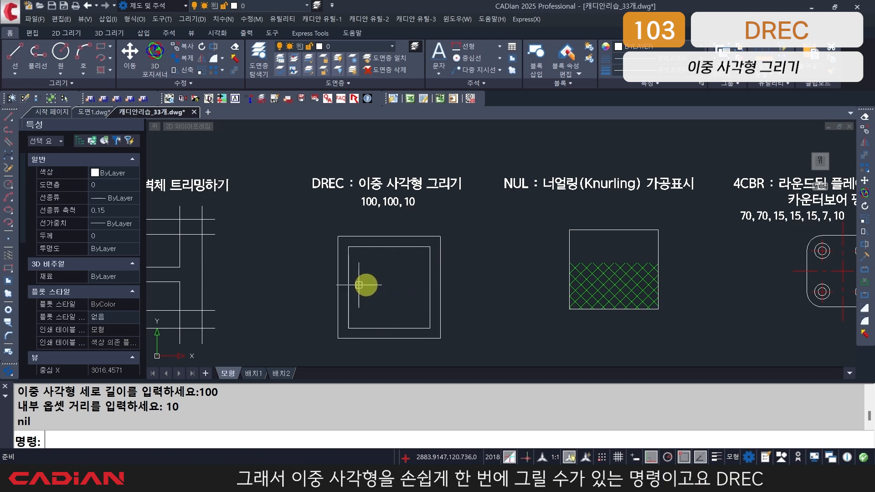
key(Escape)
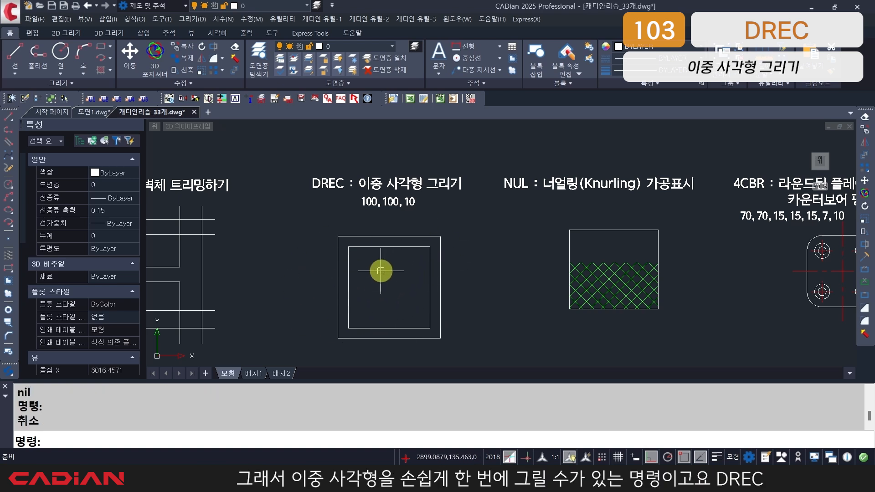
Erase the green knurling hatch under the NUL label with an enclosing window selection, keeping the surrounding rectangle
mouse_move(424, 283)
middle_down()
mouse_move(359, 283)
mouse_move(368, 280)
mouse_move(340, 269)
middle_up()
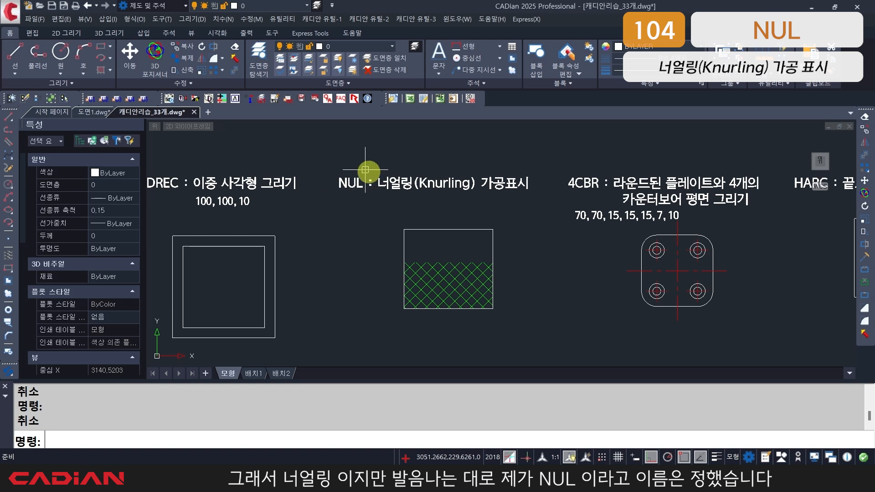
text(E)
key(Return)
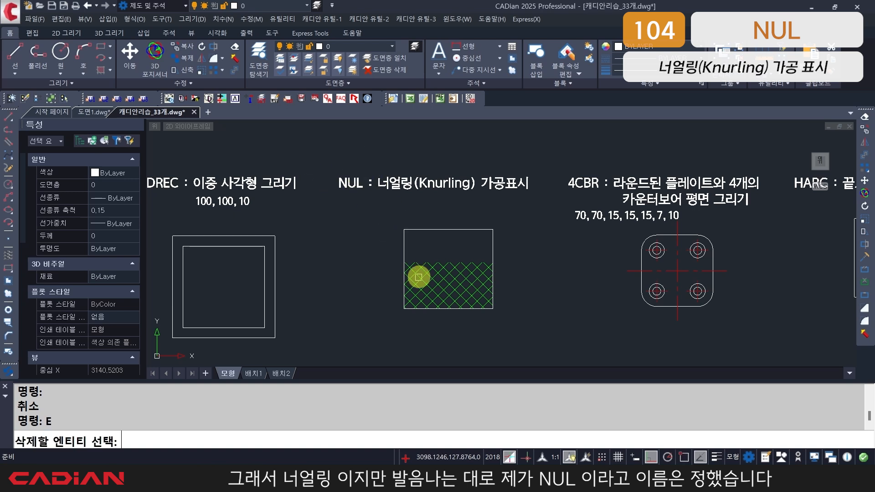
key(Escape)
text(E)
key(Return)
text(W)
key(Return)
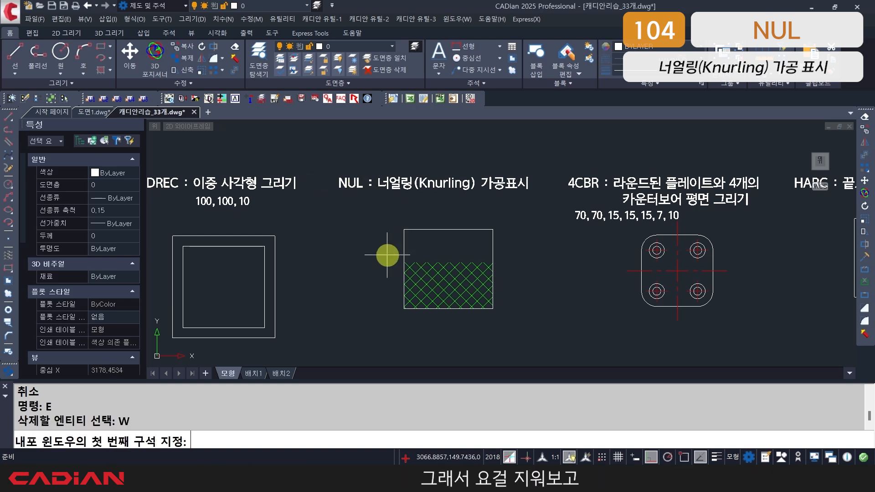
click(387, 254)
click(509, 321)
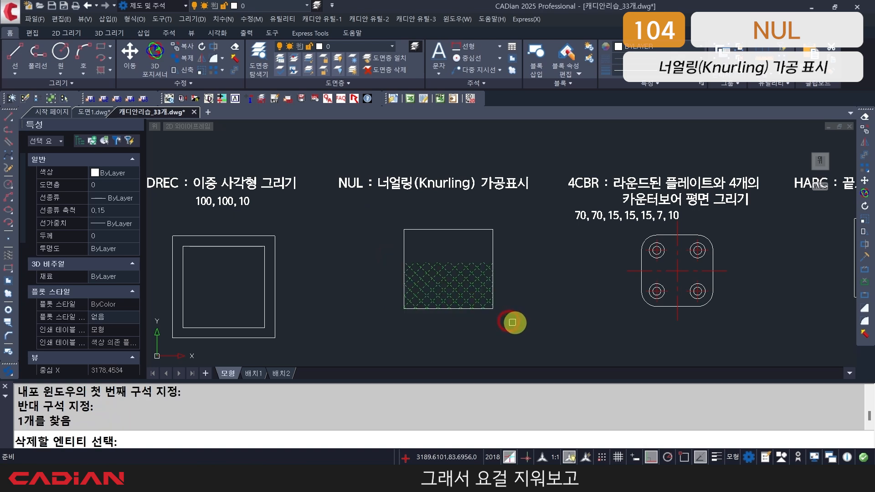
key(Return)
Add a knurling pattern with NUL from the rectangle's lower-left corner to a point partway up its right edge
text(NUL)
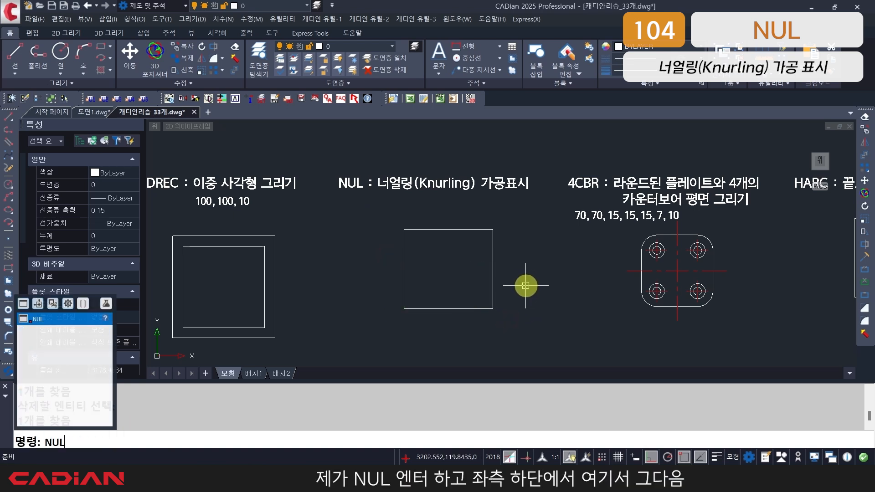
key(Return)
click(403, 309)
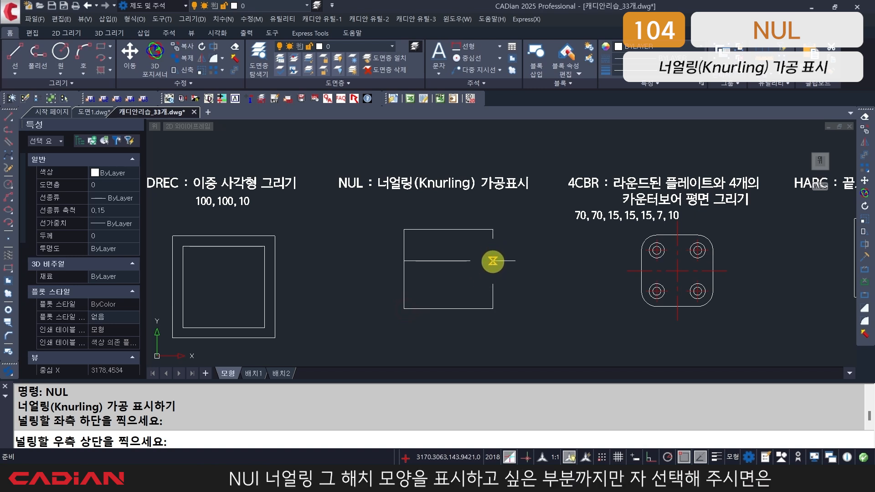
click(494, 262)
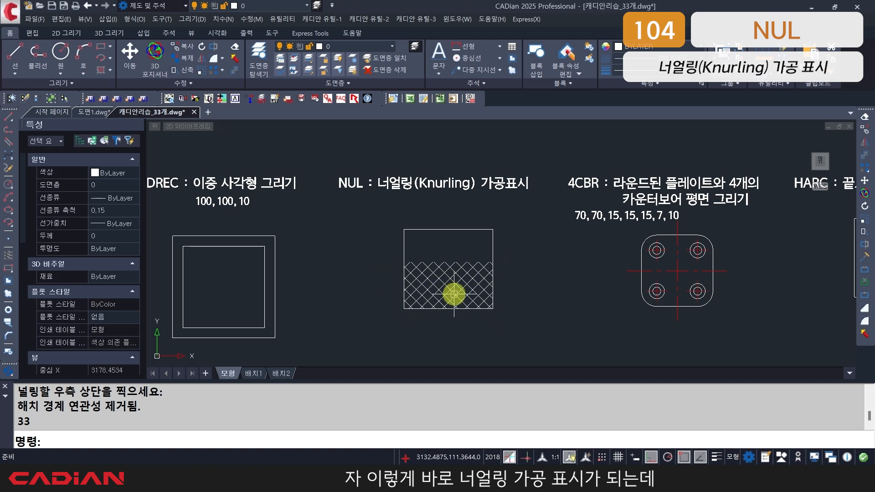
Undo the white knurling pattern in the rectangle under the NUL label
text(u)
key(Return)
key(ctrl+z)
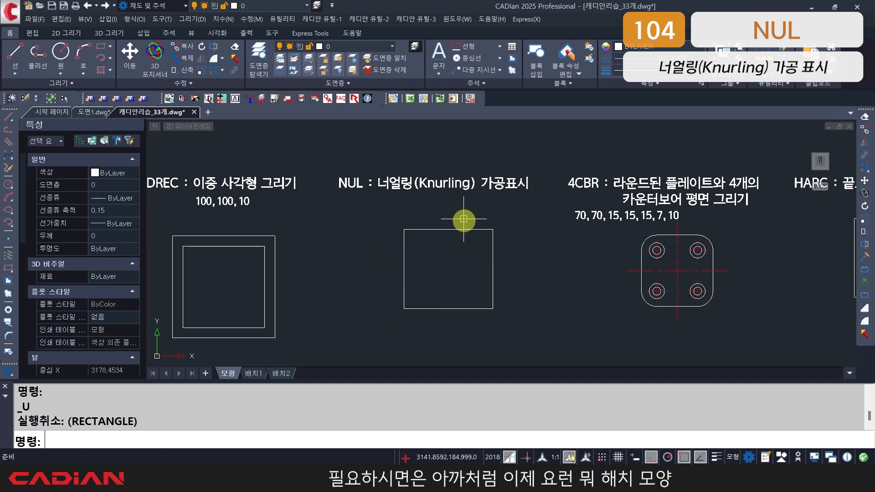
Make hatch the current layer and add a NUL knurling pattern from the rectangle's lower-left corner to partway up its right edge
click(376, 47)
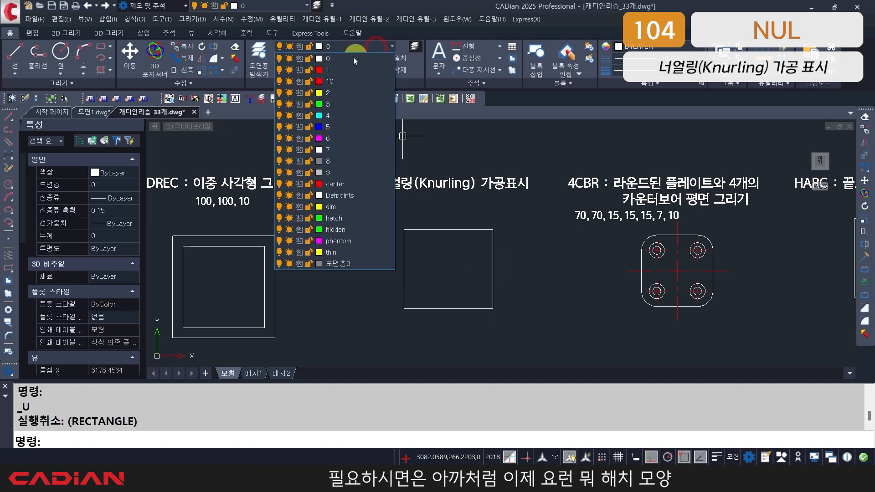
click(347, 219)
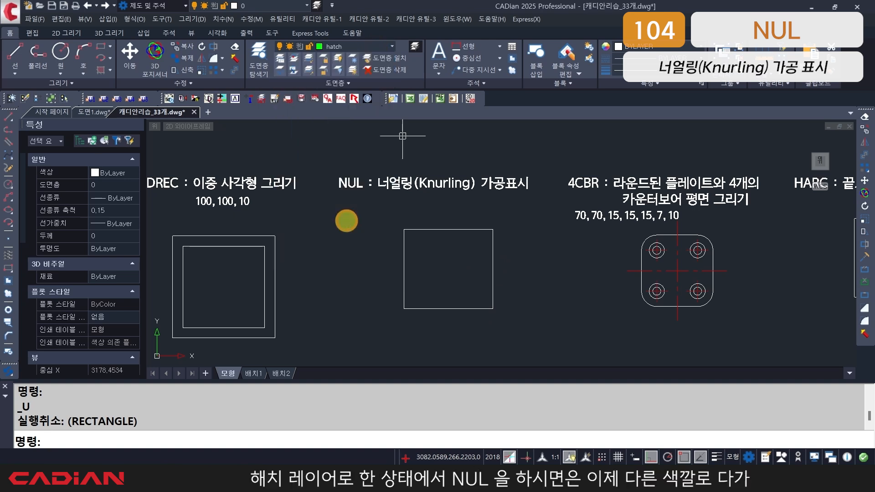
click(465, 301)
text(NUL)
key(Return)
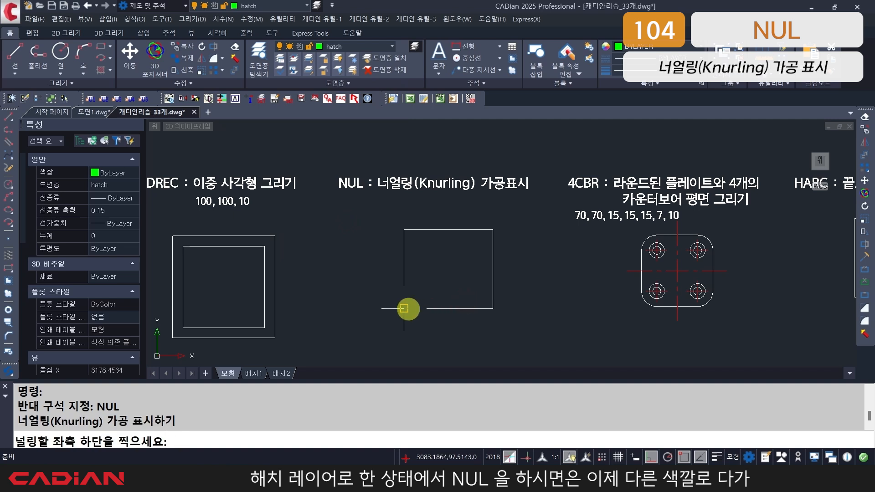
click(404, 308)
click(493, 260)
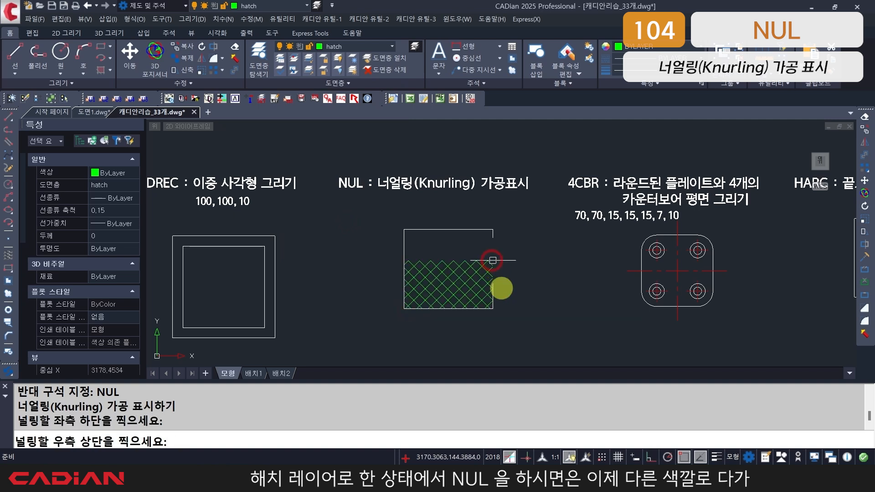
scroll(467, 319, up, 3)
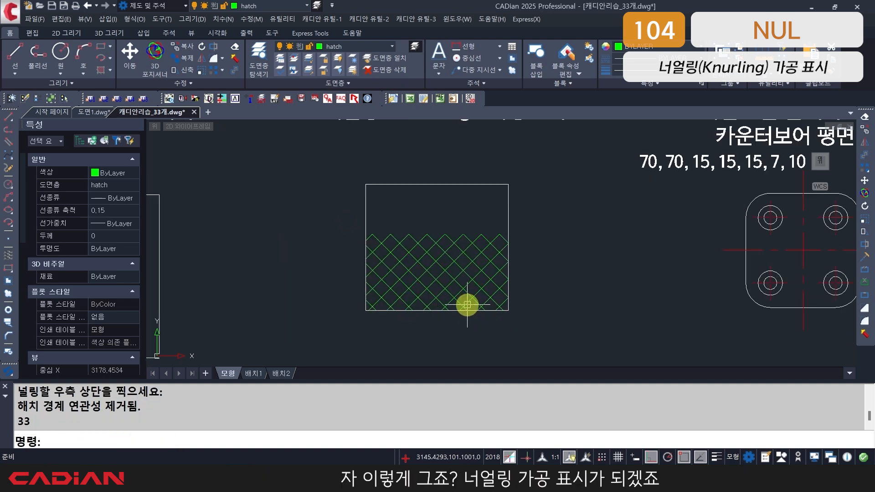
scroll(440, 297, down, 3)
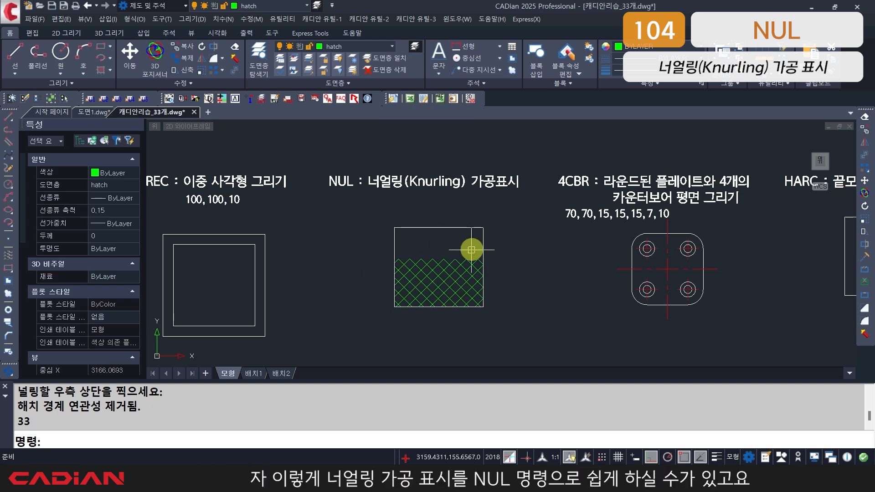
Erase the rounded plate with its four counterbores and centerlines under the 4CBR label using a crossing selection
mouse_move(460, 280)
middle_down()
mouse_move(426, 274)
mouse_move(329, 288)
middle_up()
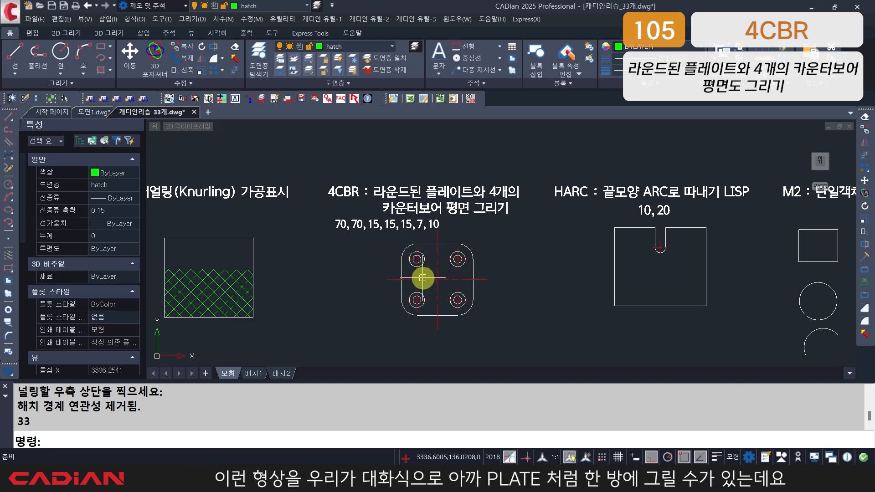
key(Escape)
text(E)
key(Return)
text(C)
key(Return)
click(386, 326)
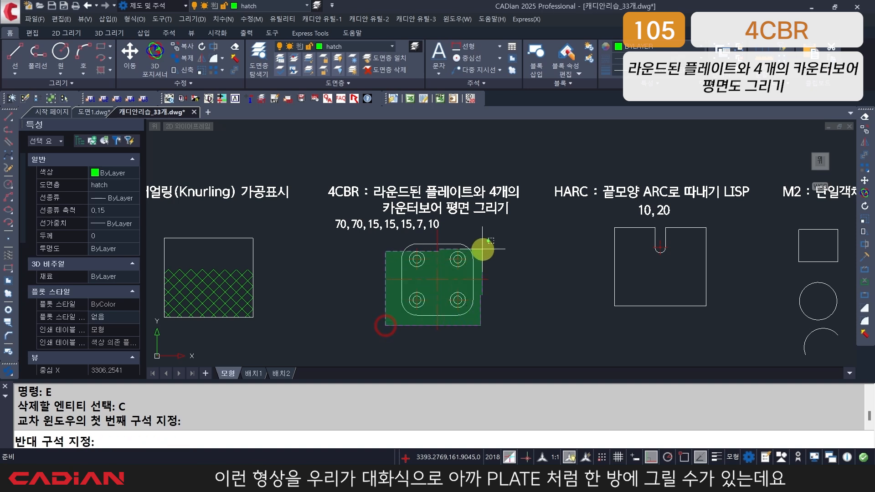
click(491, 241)
key(Return)
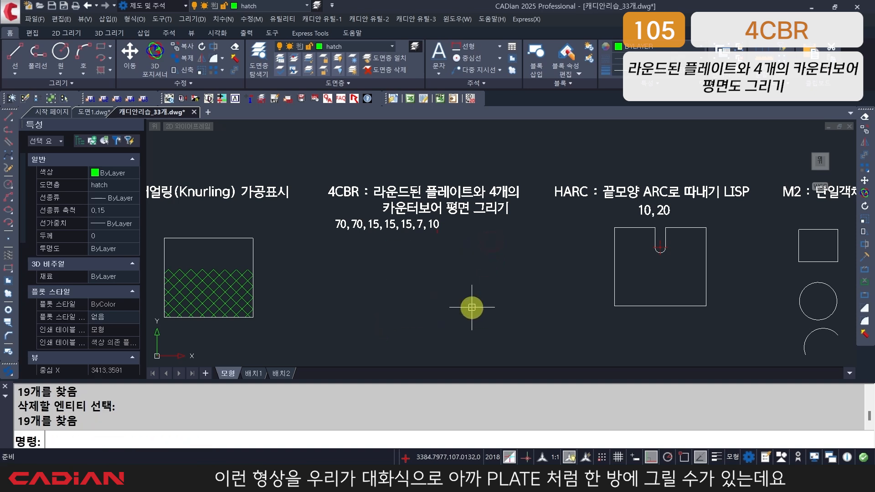
Start a 4CBR rounded plate centred in the empty space below its label, 70 wide and 70 high
text(4CBR)
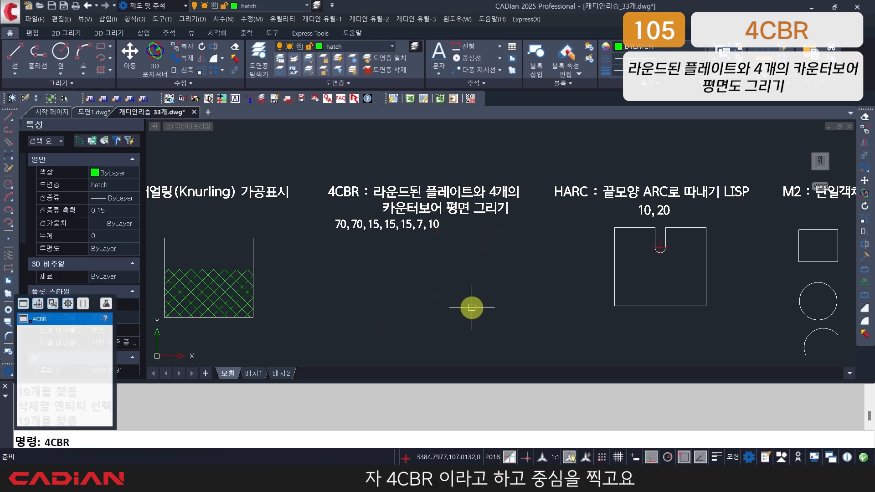
key(Return)
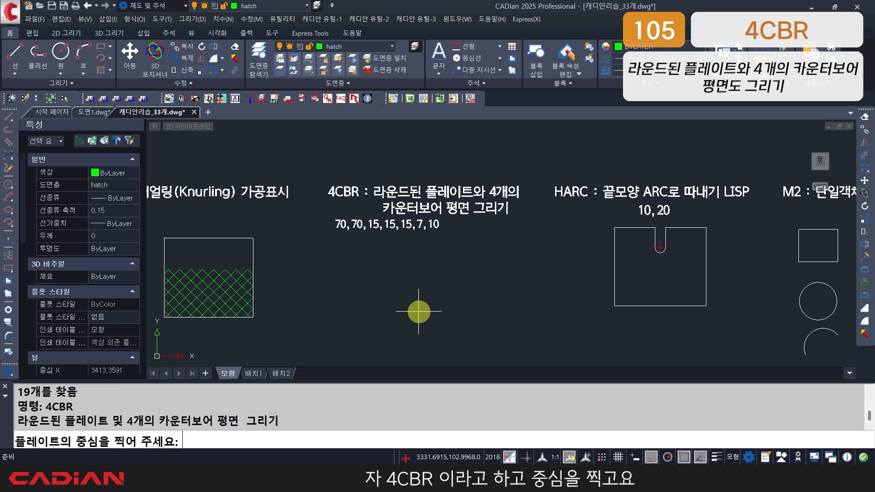
click(433, 302)
text(7)
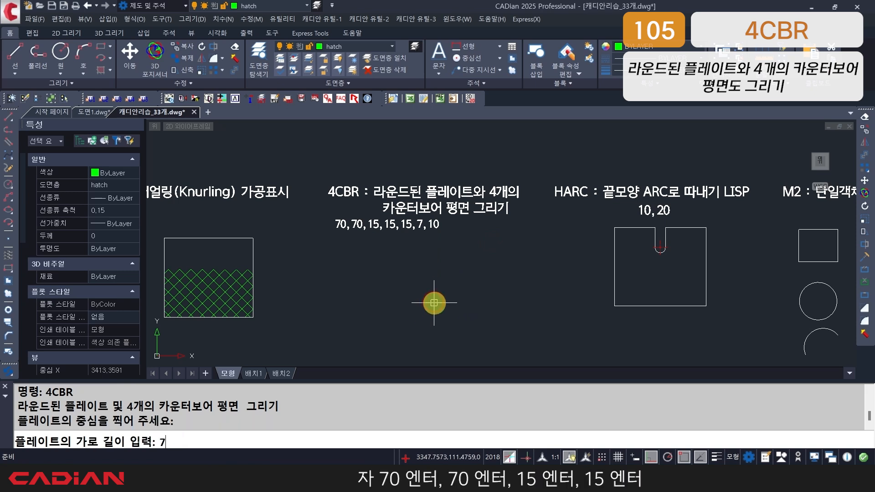
text(0)
key(Return)
text(70)
key(Return)
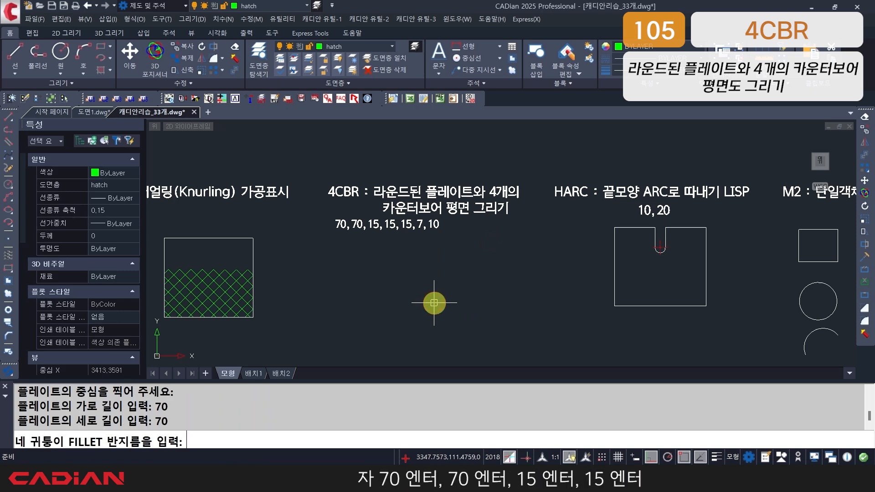
Complete the 4CBR plate with corner radius 15, hole centres 15 from the edges both ways, and hole diameters 7 and 10
text(15)
key(Return)
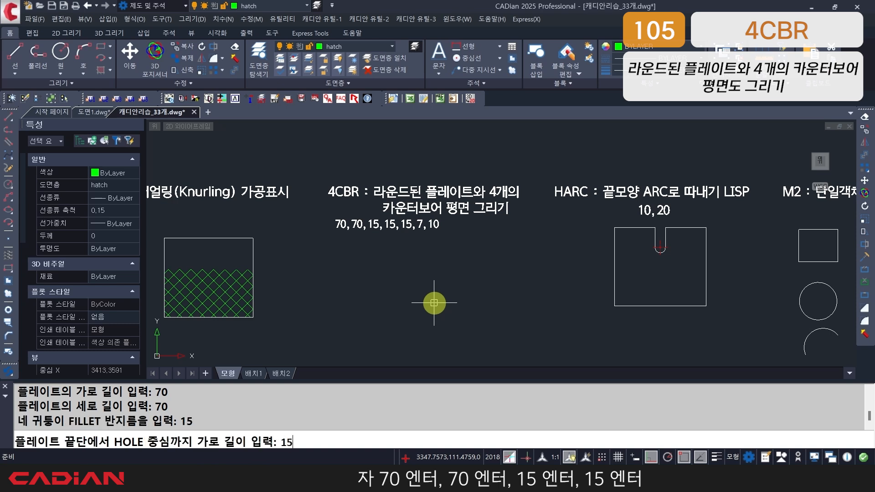
text(15)
key(Return)
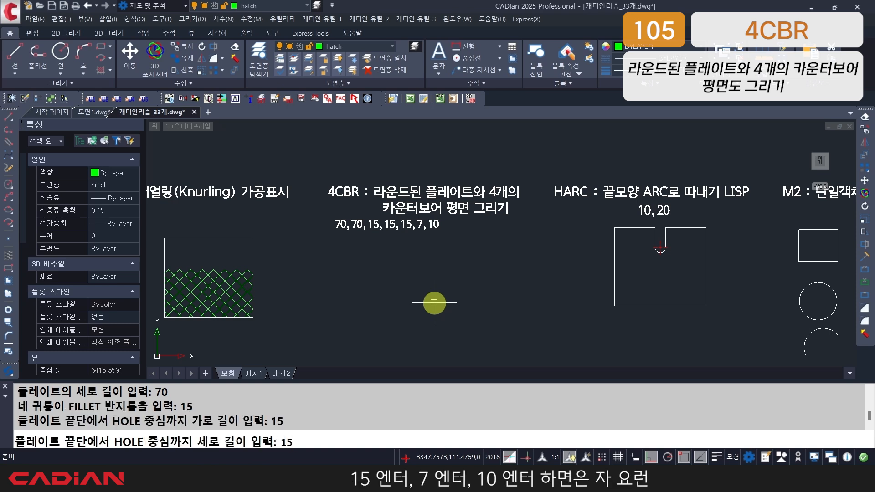
key(Return)
key(Return)
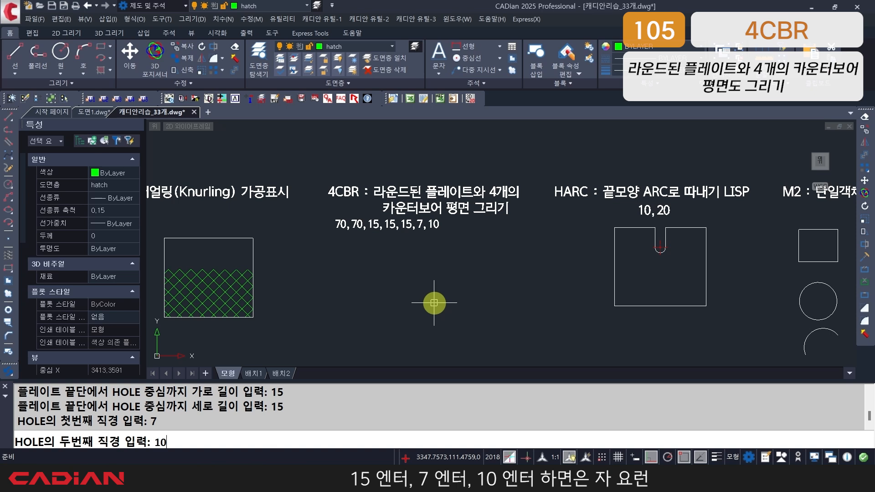
text(10)
key(Return)
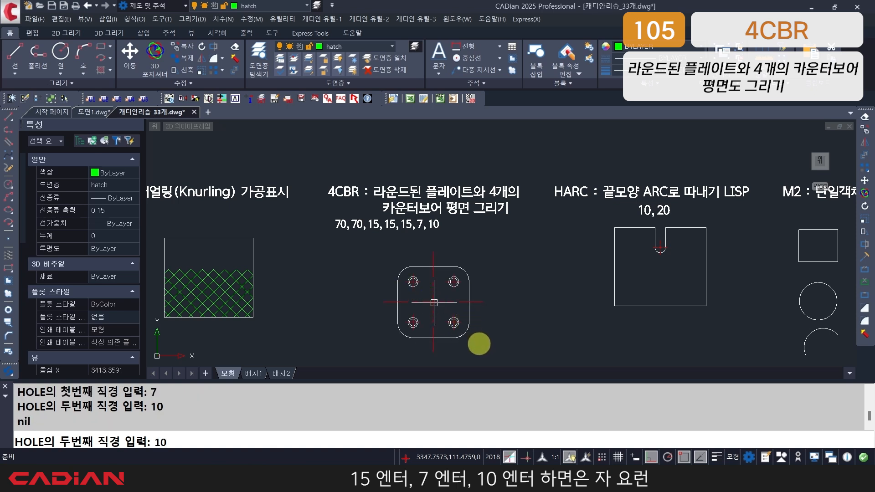
scroll(453, 321, up, 4)
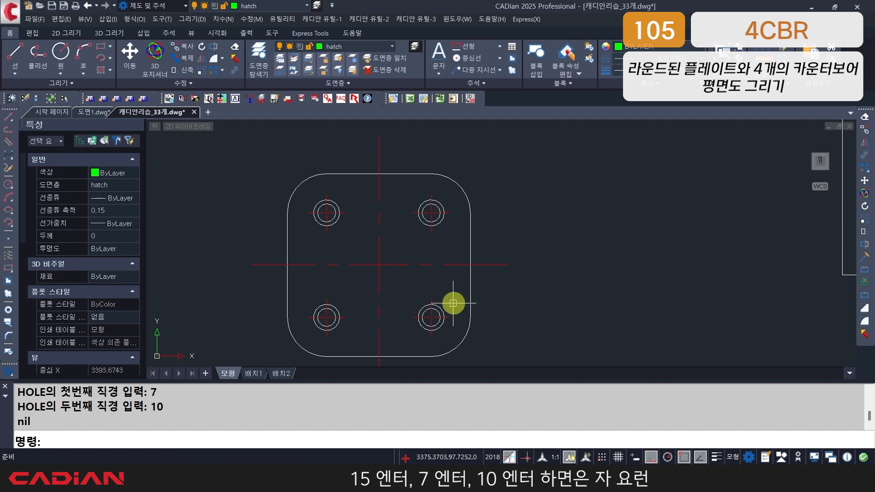
scroll(338, 216, down, 2)
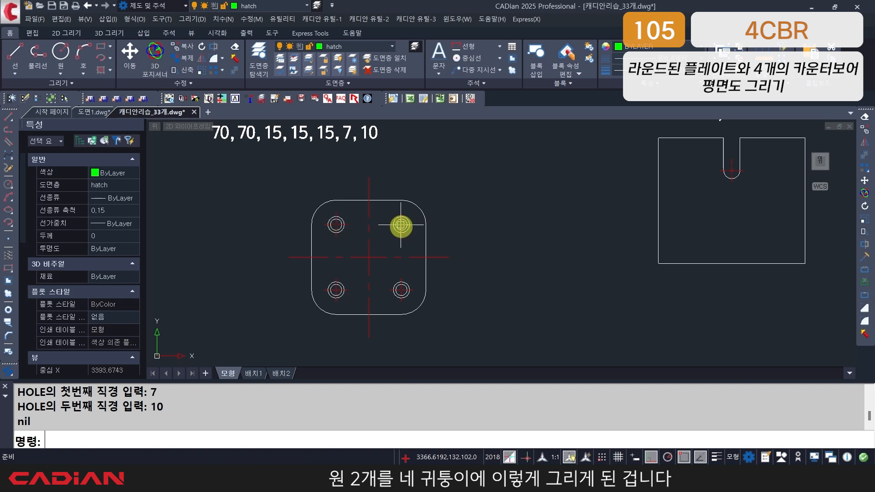
scroll(376, 297, down, 2)
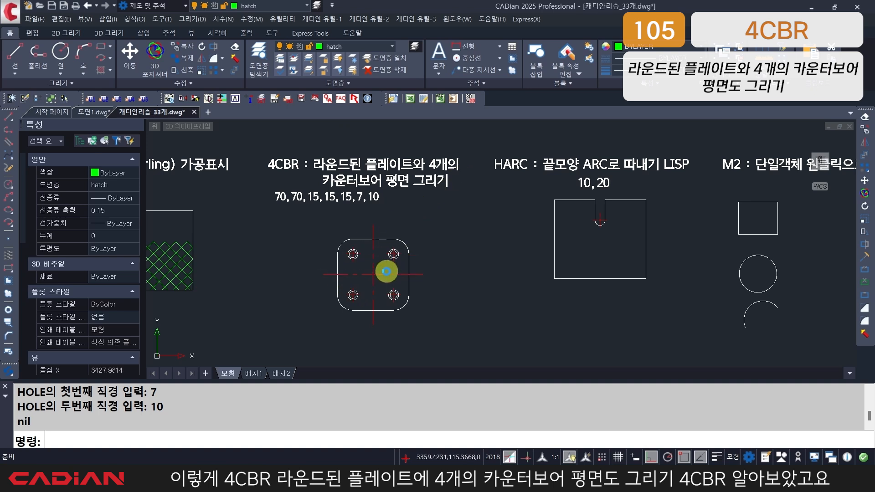
Cut an arc-ended slot with HARC from a nearest point on the HARC plate's left edge inward, diameter 10, arc centre distance 20
middle_drag(385, 270, 353, 278)
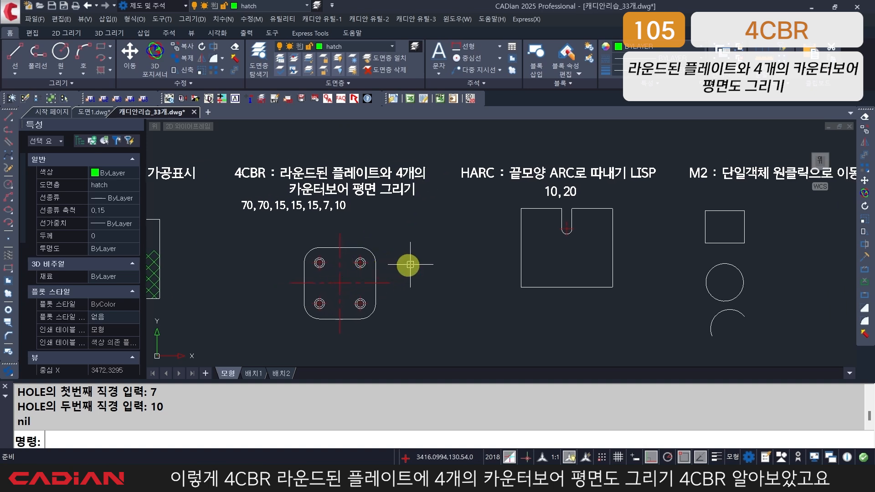
scroll(465, 254, up, 2)
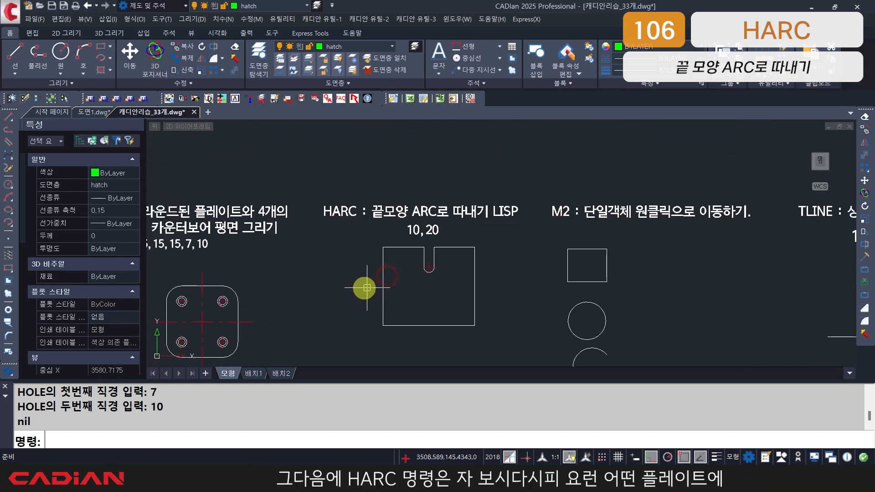
scroll(398, 286, up, 2)
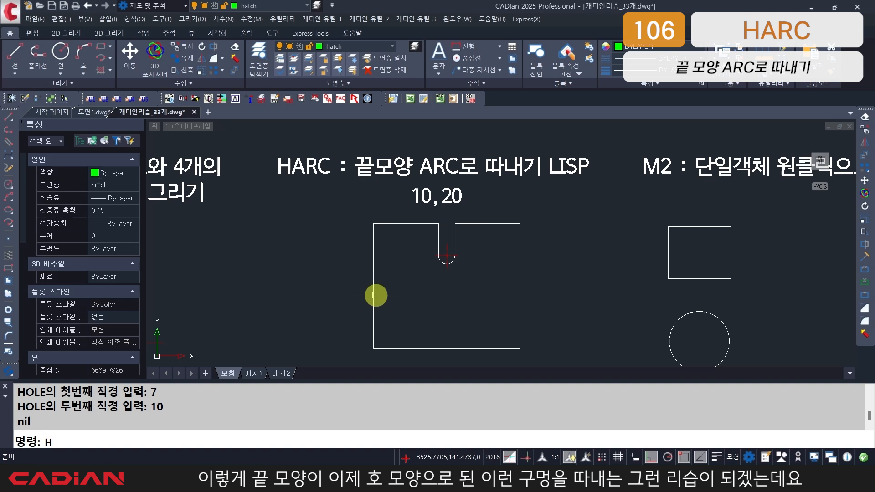
text(ARC)
key(Return)
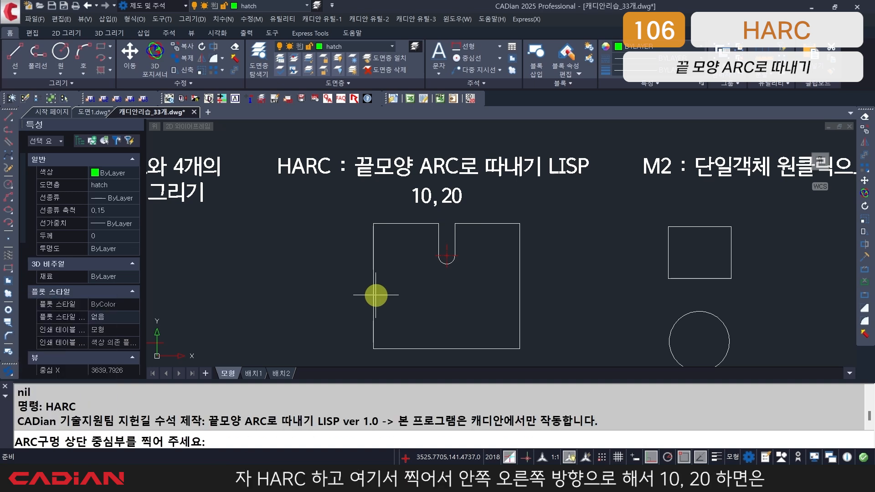
text(NEA)
key(Return)
click(374, 290)
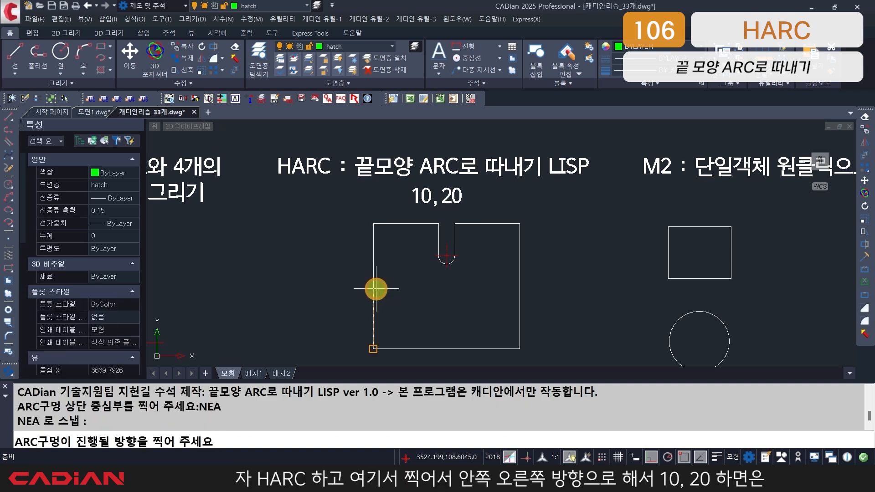
click(426, 294)
text(1)
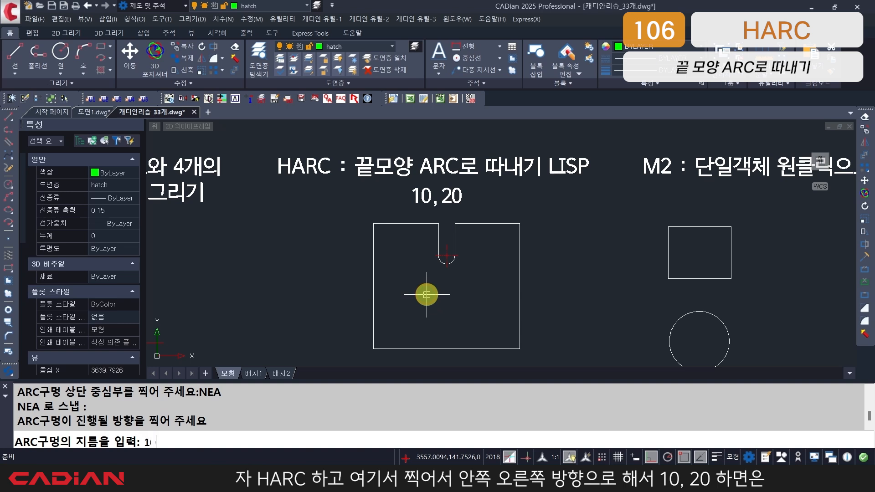
text(0)
key(Return)
text(2)
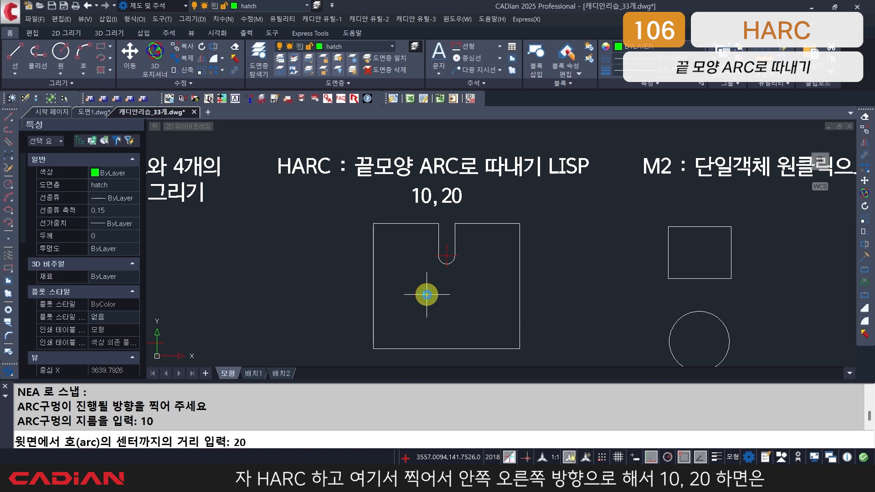
text(0)
key(Return)
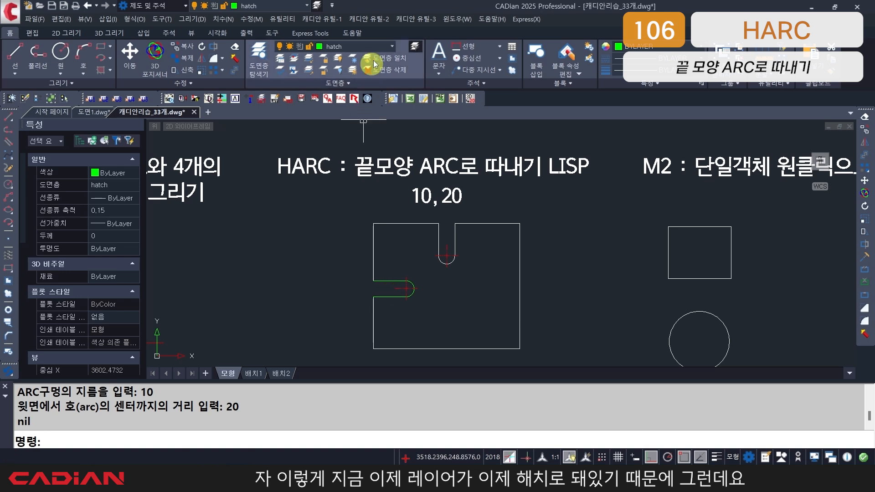
Make layer 0 current and cut a HARC slot inward from a nearest point on the plate's right edge, diameter 10, arc centre distance 20
click(375, 46)
click(341, 61)
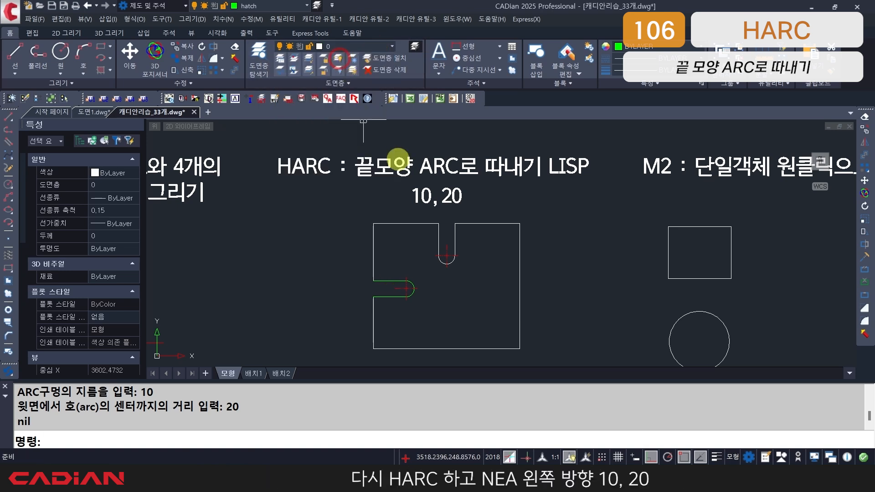
text(HARC)
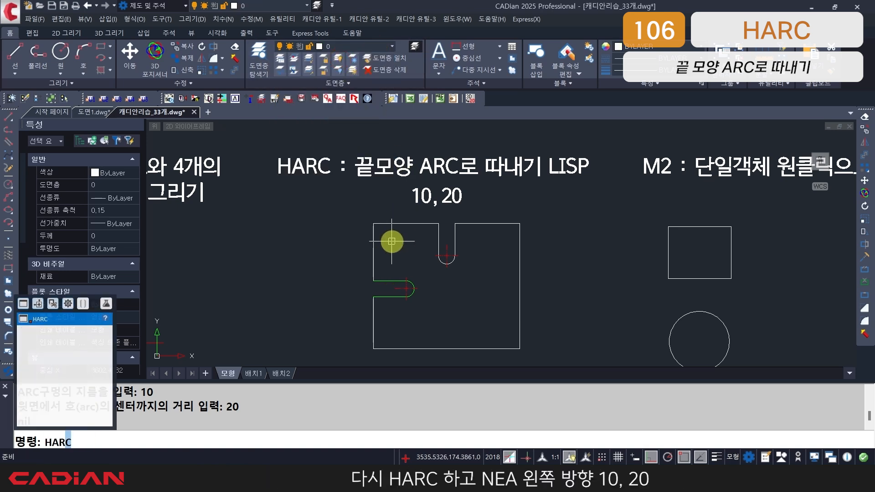
key(Return)
text(N)
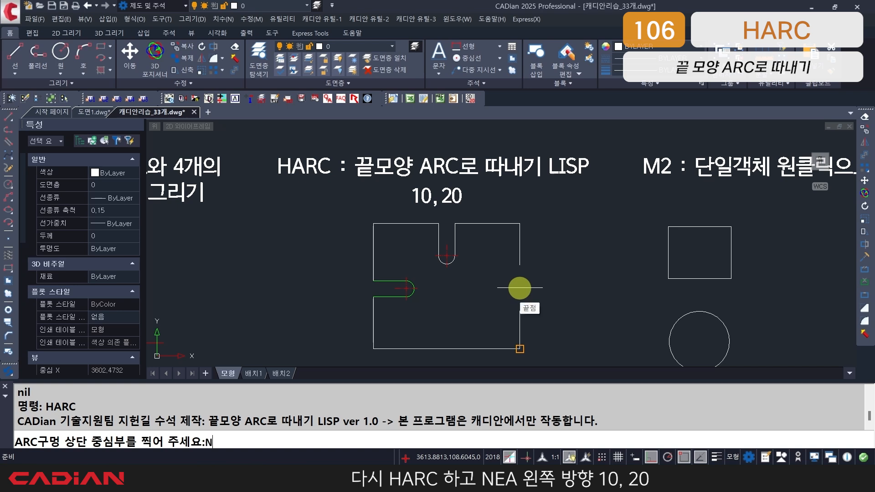
text(EA)
key(Return)
click(519, 288)
click(470, 299)
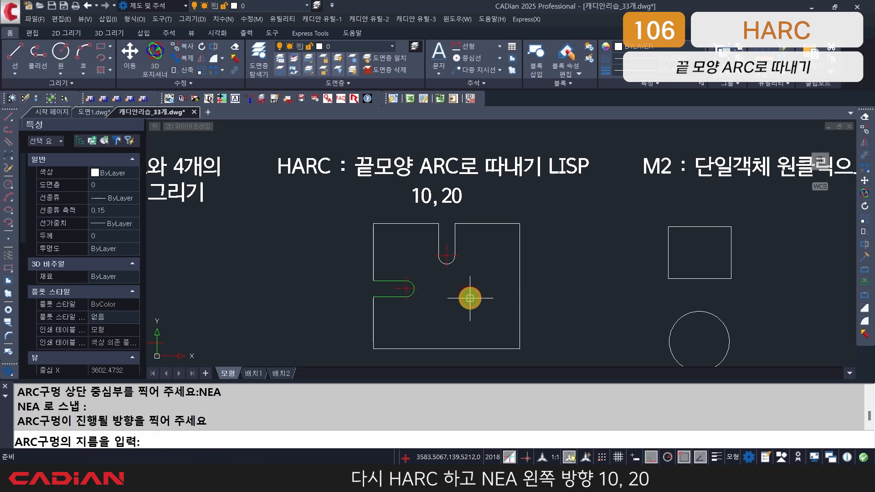
text(10)
key(Return)
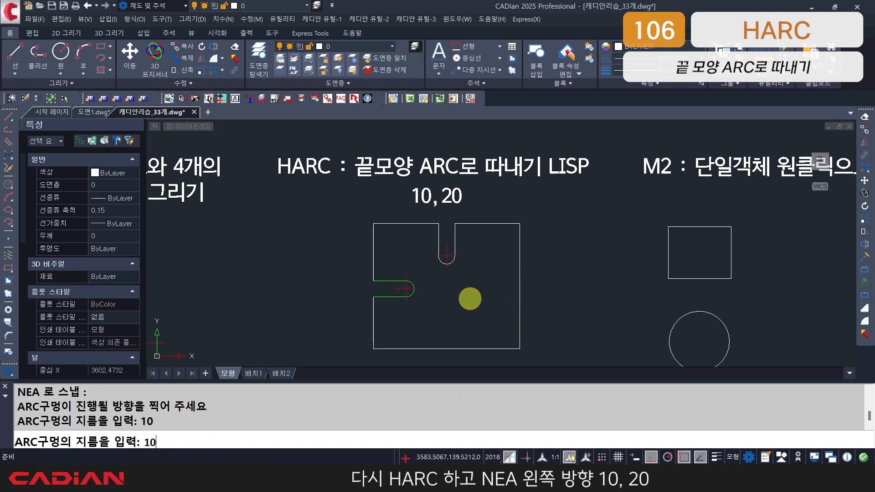
text(20)
key(Return)
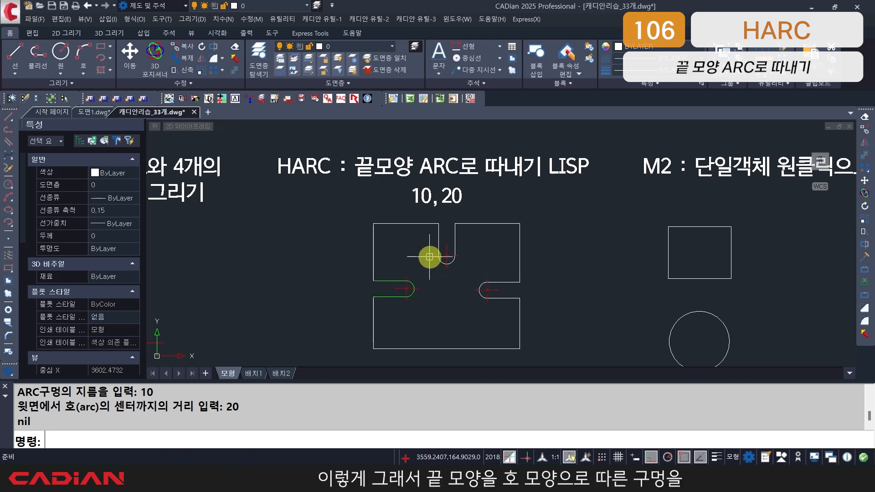
Examine the finished HARC slots and the sample rectangle, circle and arc under the M2 label
middle_drag(482, 287, 444, 287)
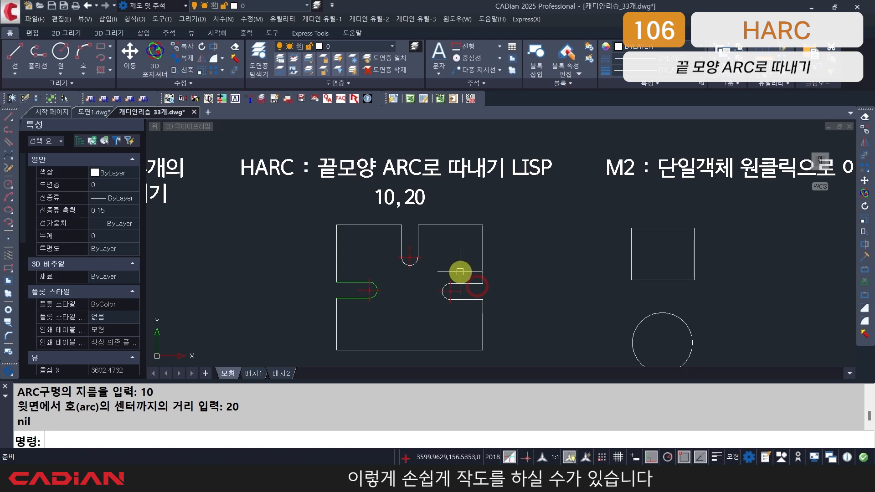
mouse_move(520, 270)
middle_down()
mouse_move(521, 257)
mouse_move(383, 263)
middle_up()
middle_drag(464, 269, 349, 268)
key(Escape)
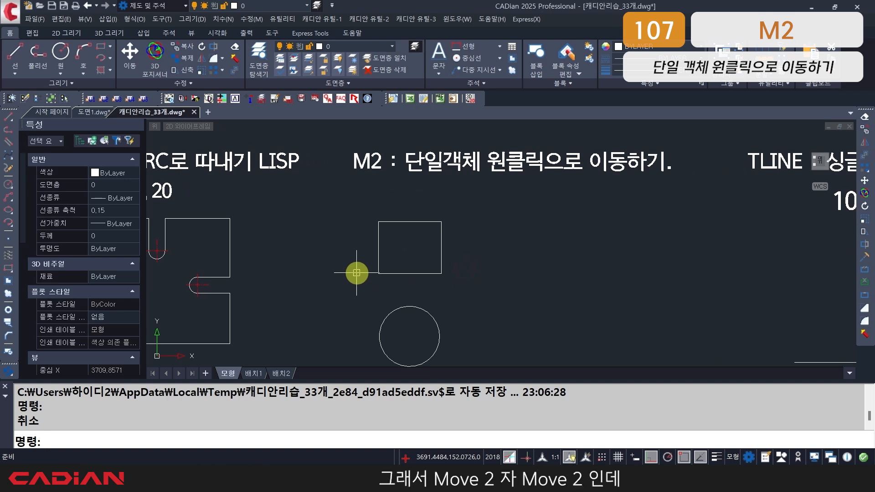
scroll(385, 252, down, 2)
mouse_move(384, 256)
middle_down()
mouse_move(344, 227)
mouse_move(336, 234)
middle_up()
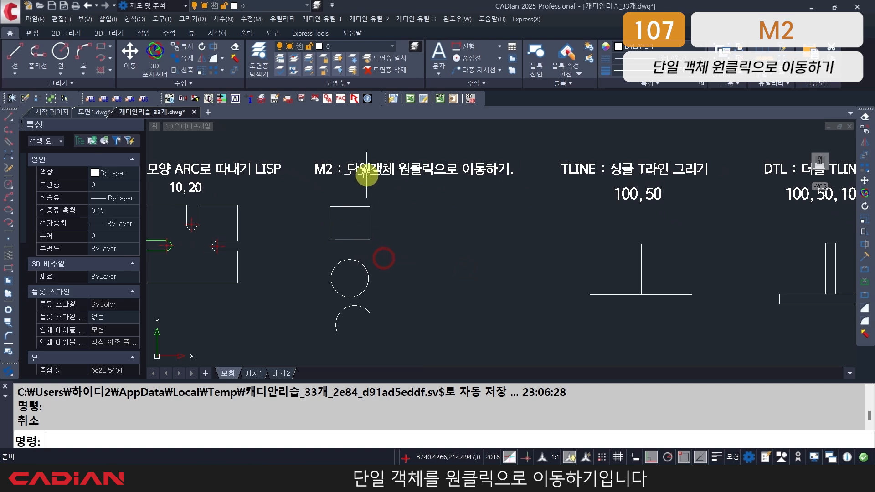
key(Escape)
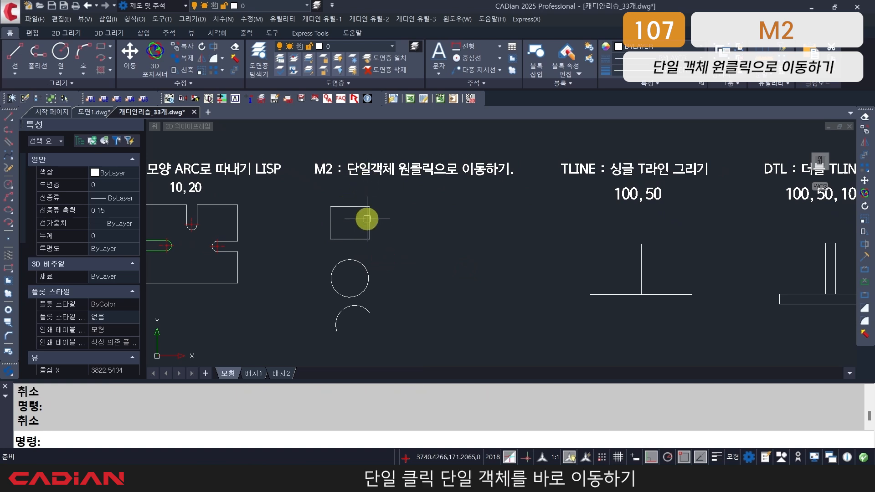
Try to move the rectangle under the M2 label with M2, and undo the move
text(M)
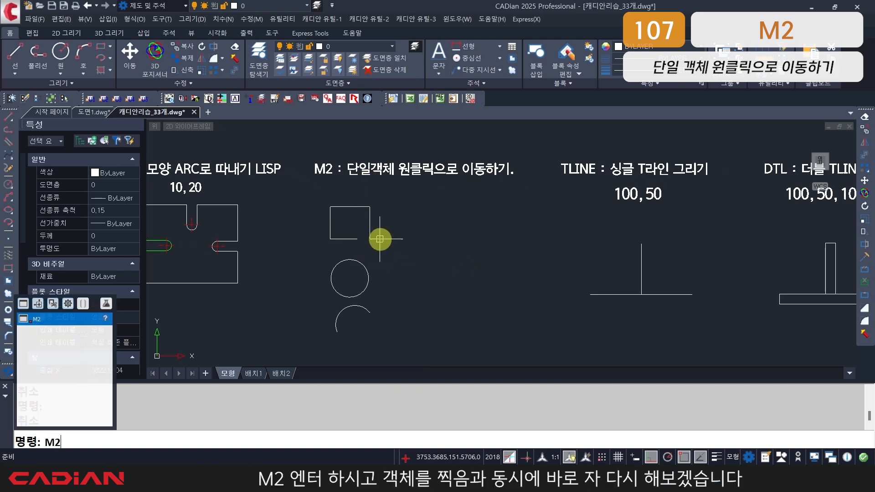
text(2)
key(Return)
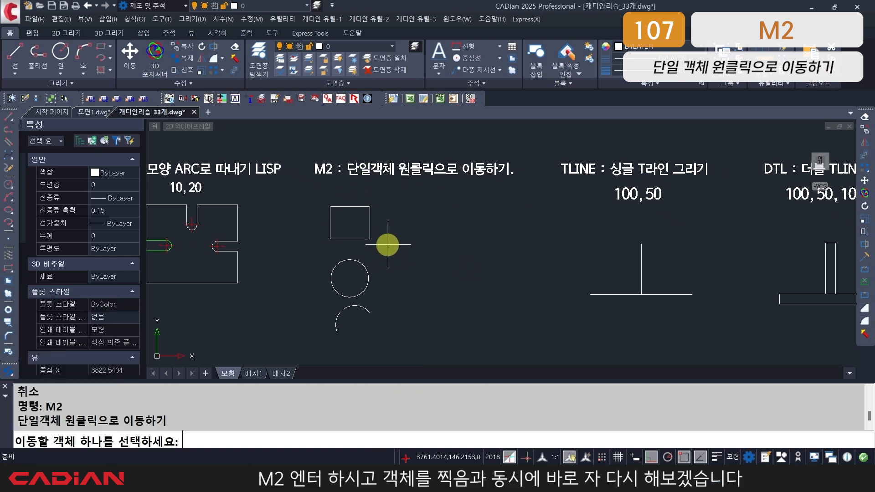
click(371, 223)
click(371, 223)
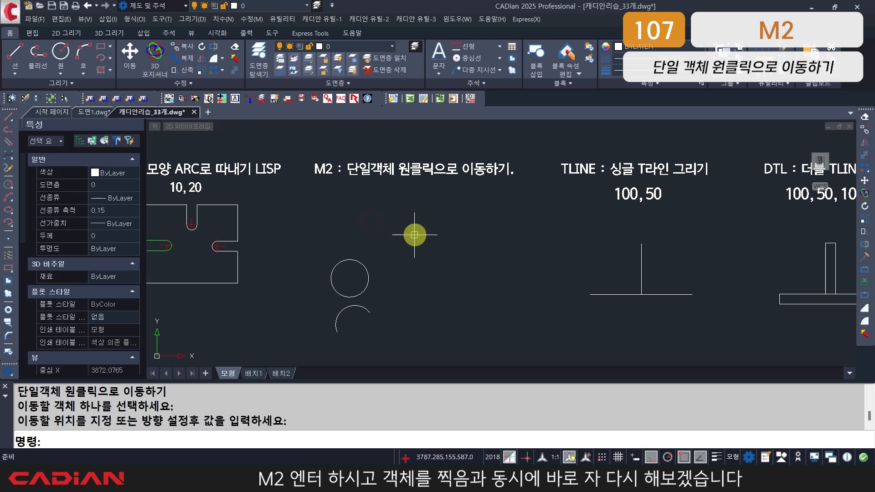
key(Escape)
key(ctrl+z)
key(ctrl+z)
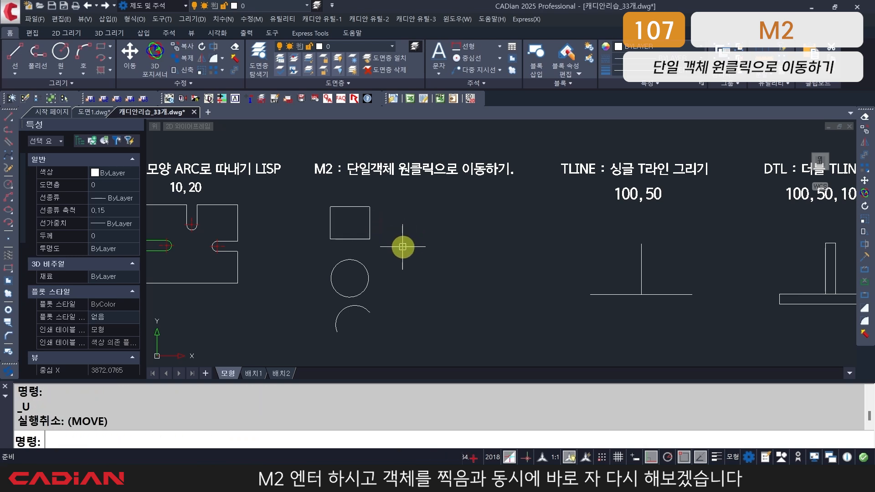
Move the rectangle and the circle under the M2 label freely to the right, one at a time, with M2
text(M2)
key(Return)
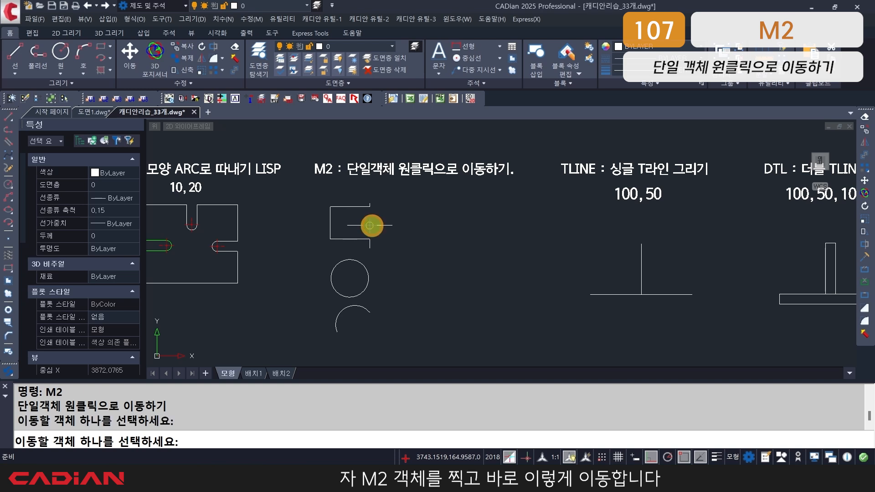
click(370, 225)
click(462, 226)
key(Return)
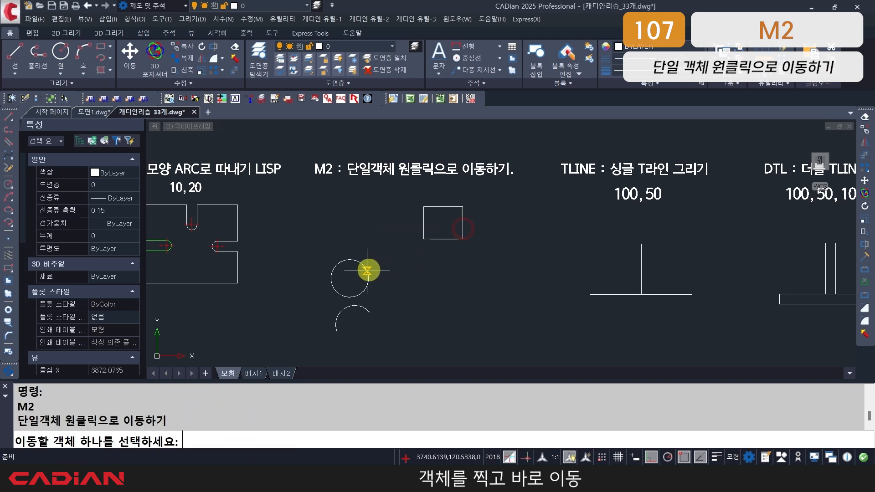
click(368, 270)
click(452, 272)
Move the arc below the circle 200 to the right with M2
key(Return)
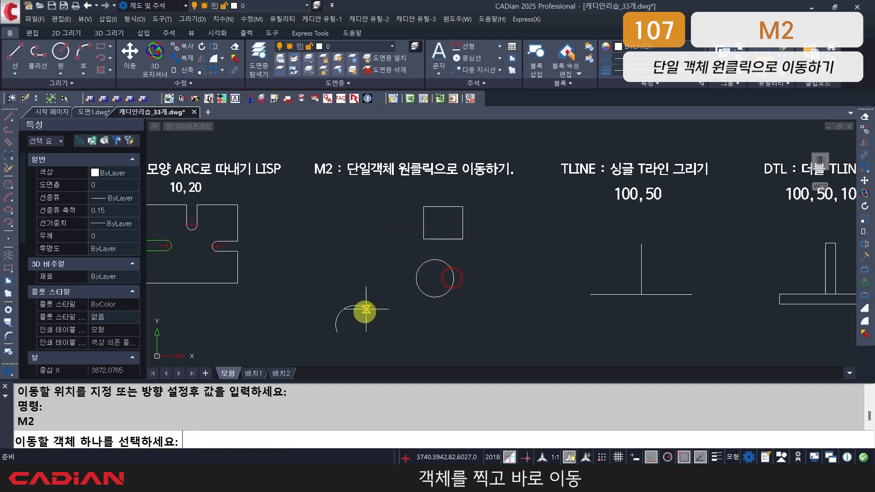
click(364, 310)
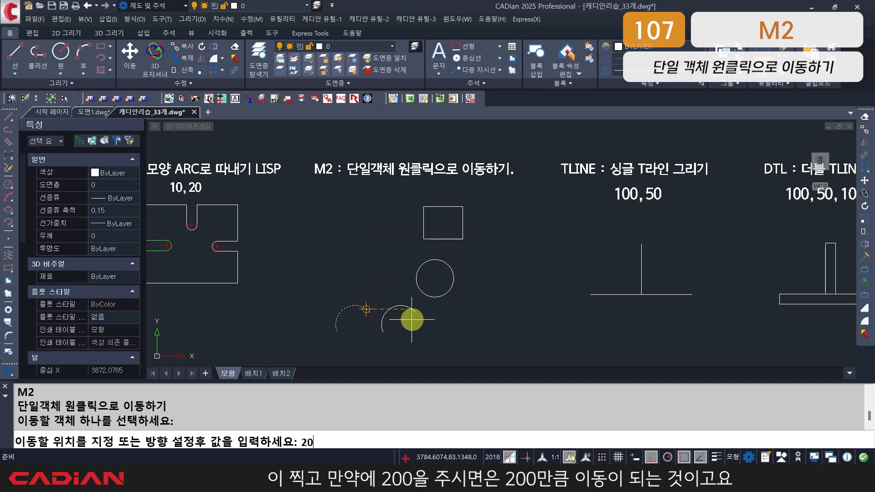
text(200)
key(Return)
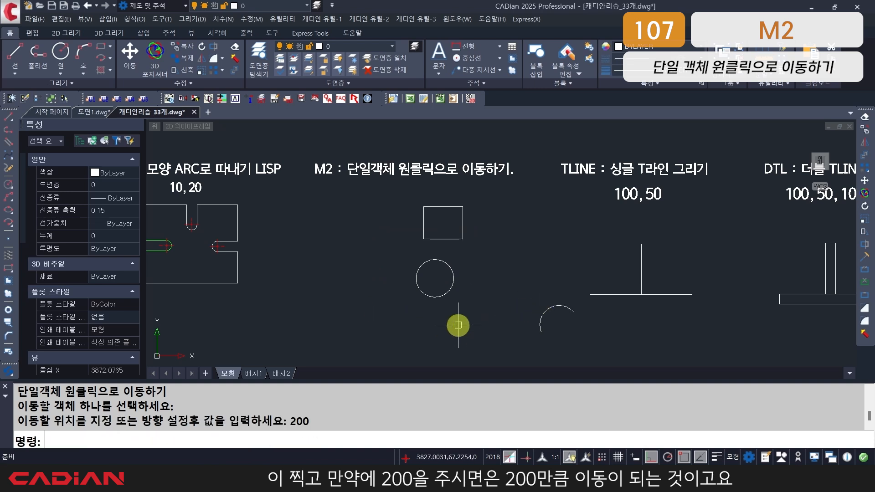
Move the arc and the circle each 100 to the left with M2
key(Return)
click(539, 320)
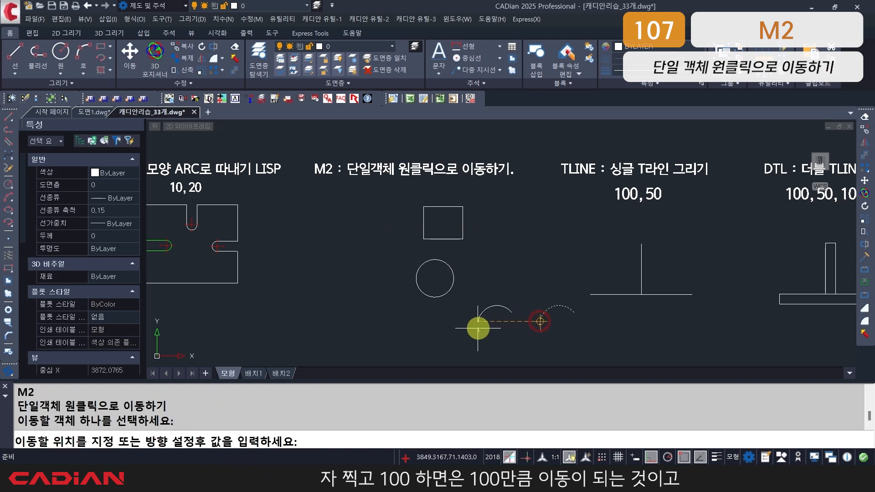
key(Return)
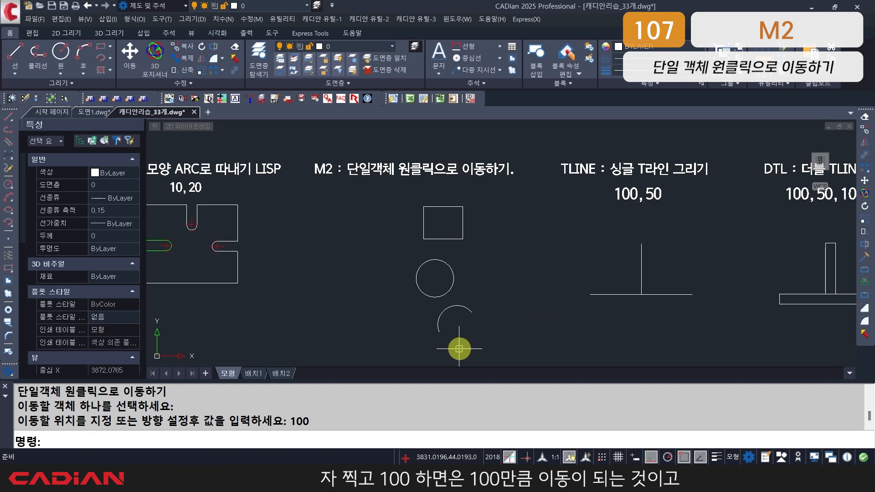
key(Return)
click(446, 266)
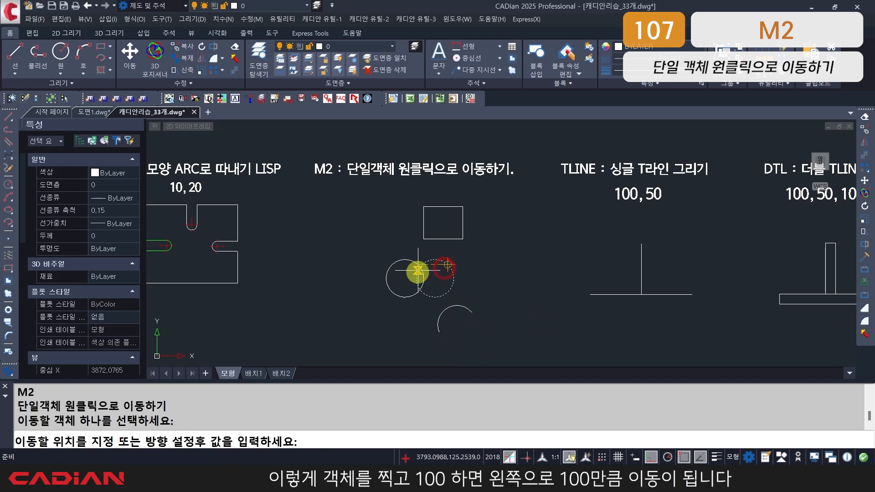
key(Return)
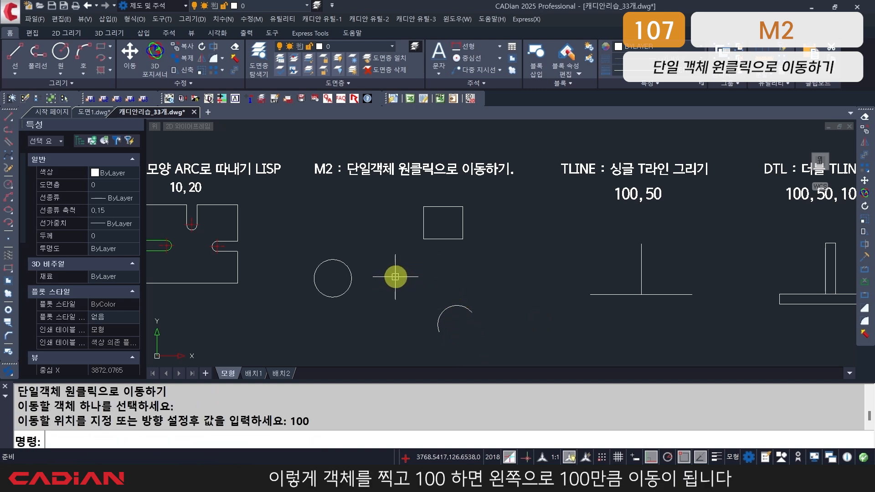
Move the rectangle under the M2 label 50 to the left with M2
key(Return)
click(423, 228)
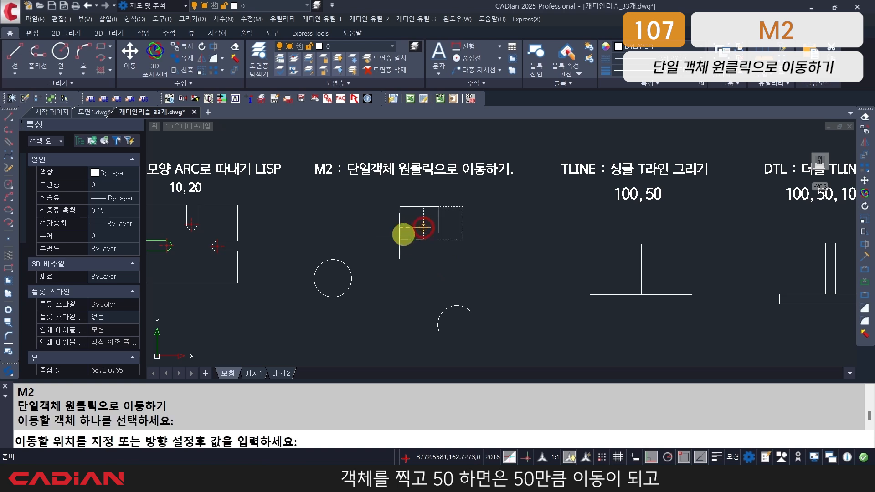
text(50)
key(Return)
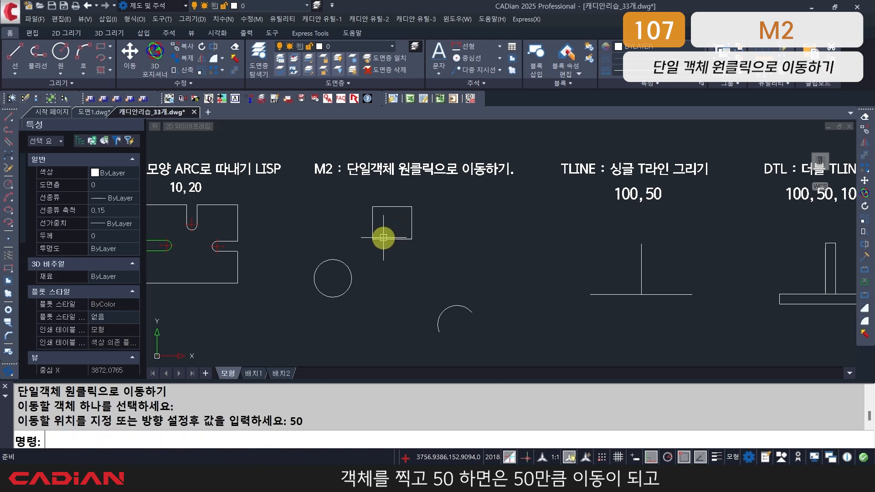
Move the rectangle freely to the right and the arc straight up a little with M2
key(Return)
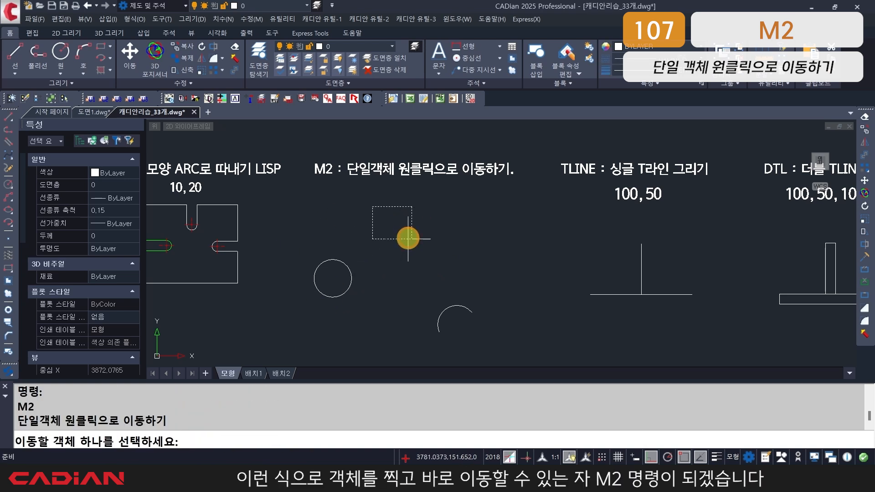
click(407, 239)
click(487, 240)
key(Return)
click(456, 306)
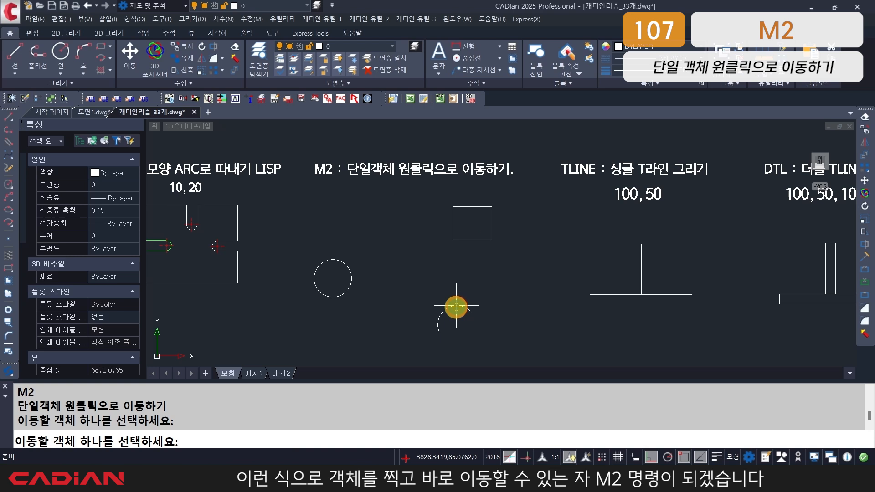
click(455, 277)
Move the circle freely to the right with M2, close to the arc, and leave the command
key(Return)
click(351, 268)
click(407, 273)
key(Return)
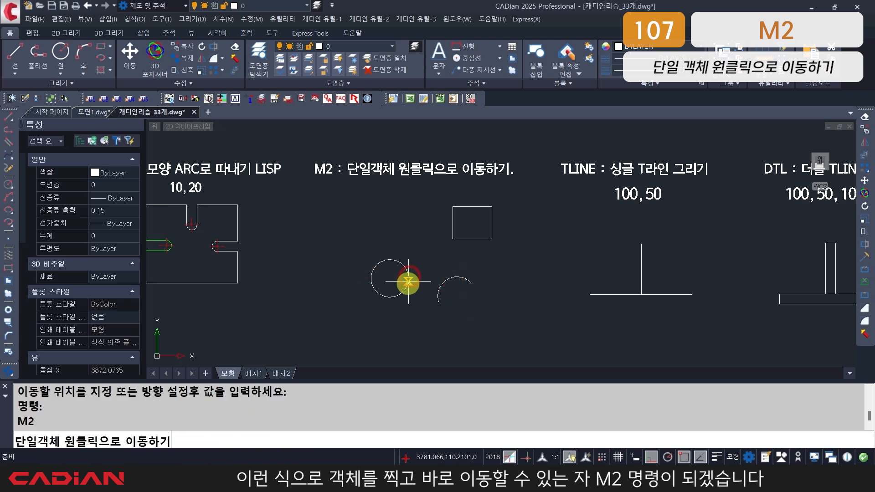
middle_drag(406, 281, 396, 287)
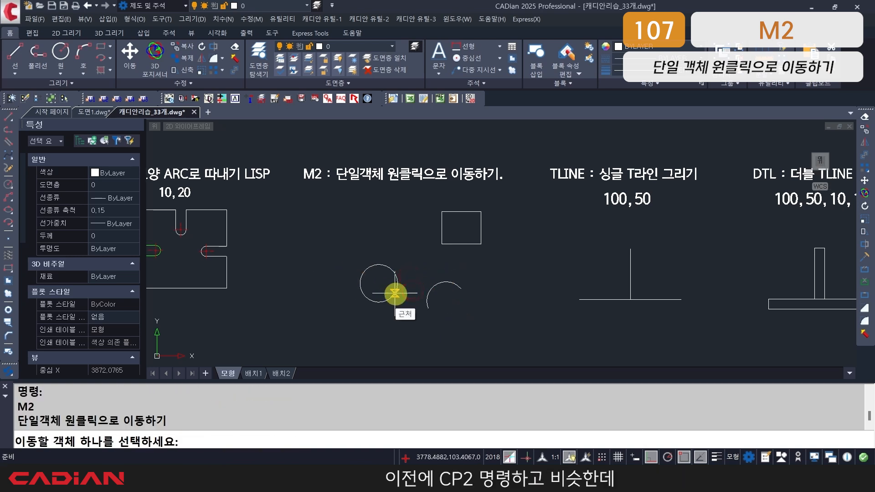
key(Escape)
Copy the circle horizontally to its left with CP2, leaving a gap between the two circles
text(CP2)
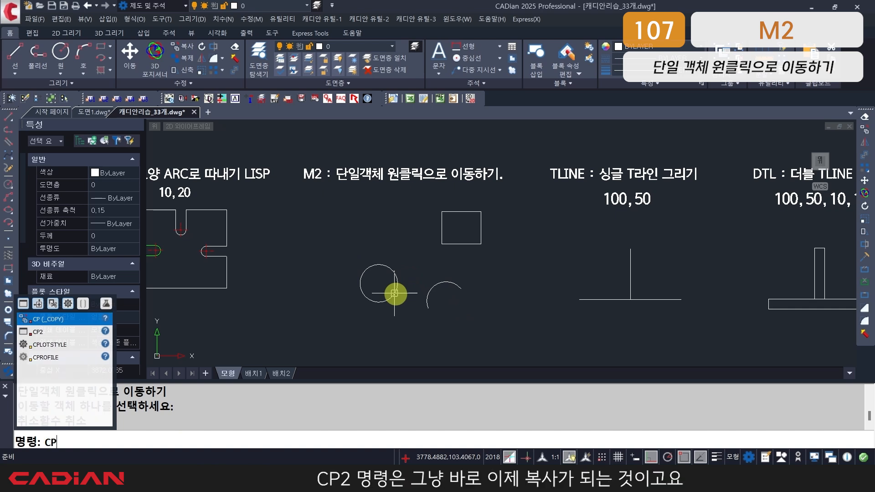
key(Return)
click(379, 264)
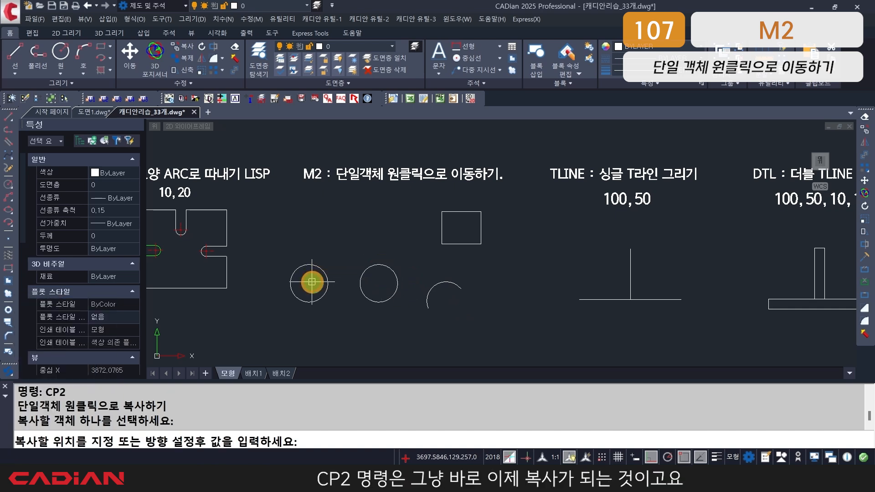
click(309, 264)
key(Escape)
Move the original circle slightly to the right with M2, toward the arc
text(M2)
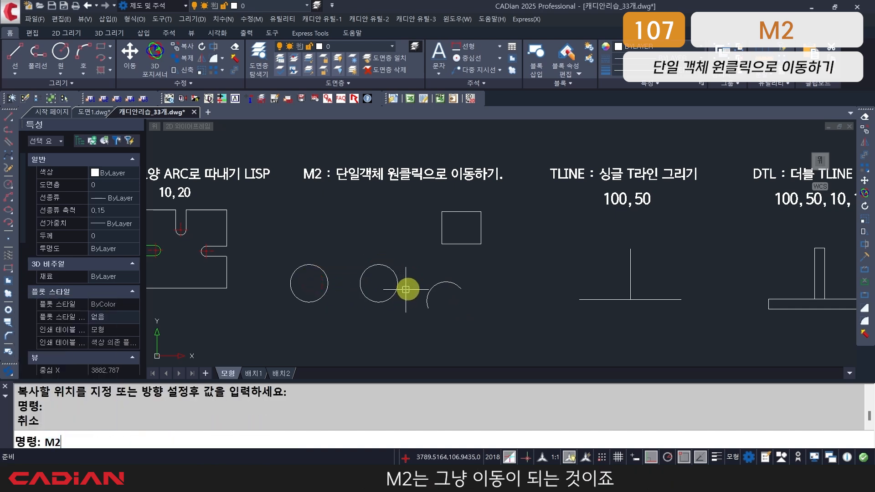
key(Return)
click(396, 276)
click(419, 280)
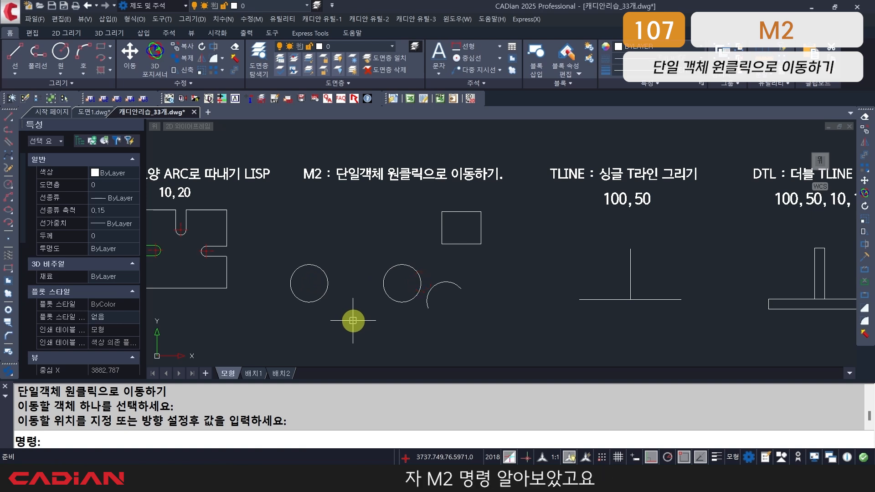
Examine the sample single-line T shape under the TLINE label
mouse_move(415, 264)
middle_down()
mouse_move(294, 272)
mouse_move(324, 266)
mouse_move(274, 257)
middle_up()
scroll(294, 272, down, 2)
scroll(318, 252, up, 2)
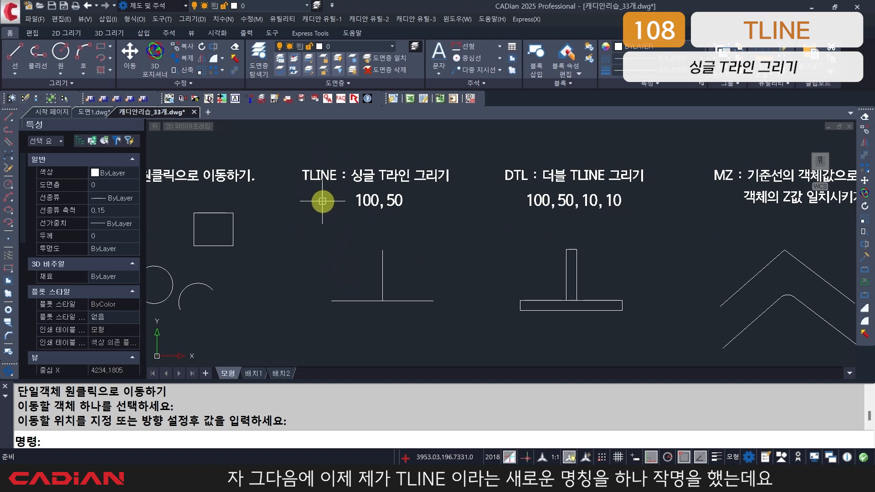
middle_drag(312, 218, 328, 239)
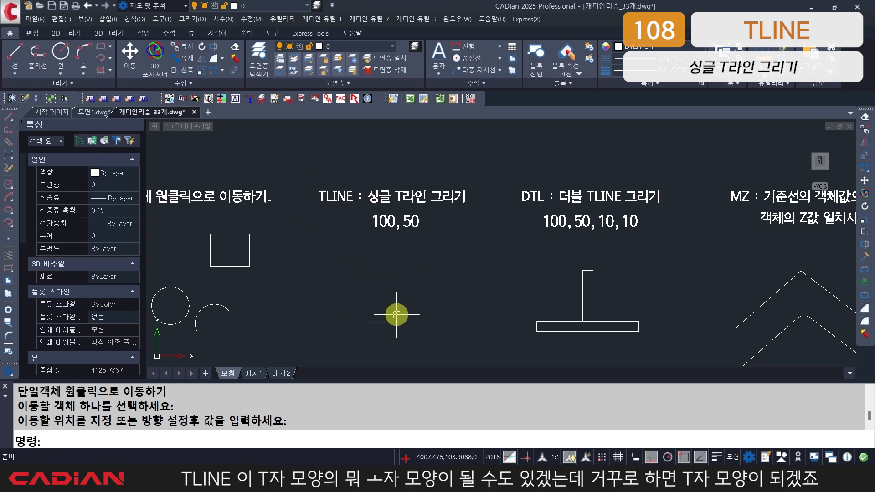
middle_drag(434, 312, 426, 289)
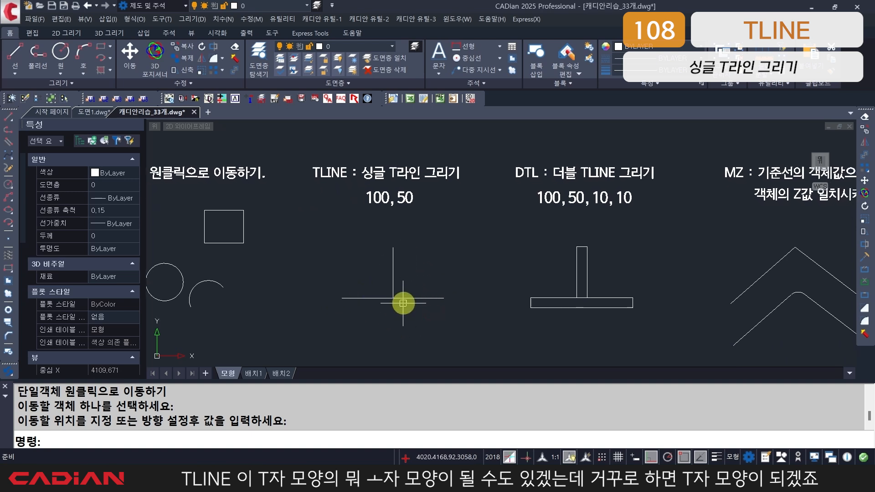
right_click(435, 293)
key(Escape)
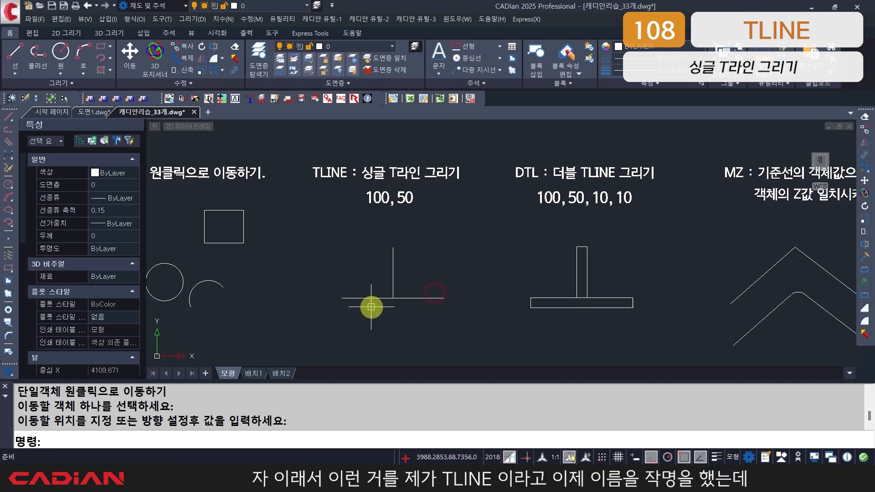
Erase both lines of the sample T under the TLINE label using a crossing window
key(Escape)
text(E)
key(Return)
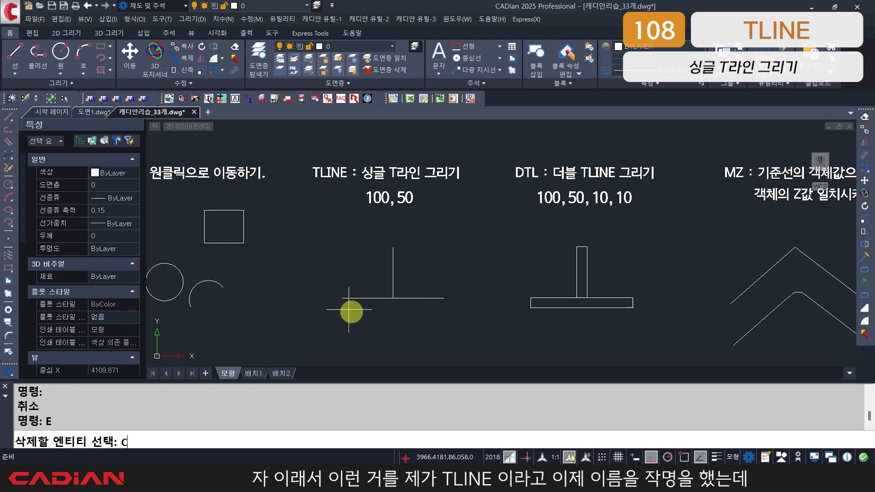
text(C)
key(Return)
click(322, 316)
click(454, 250)
key(Return)
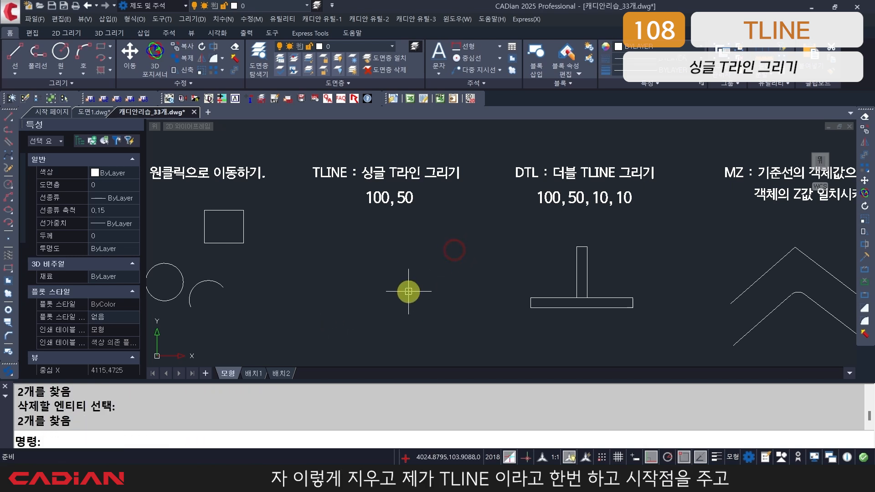
Draw a single T under the TLINE label with TLINE, running rightward, 100 horizontal and 50 vertical
text(TLINE)
key(Return)
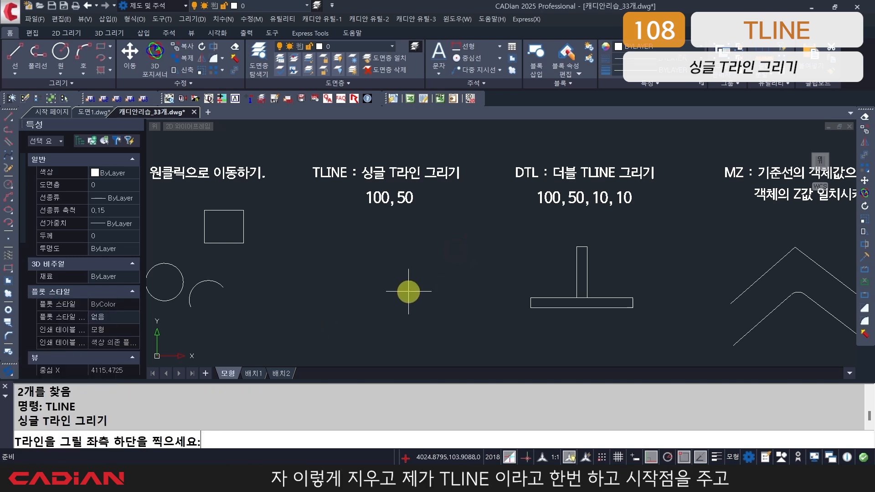
click(334, 309)
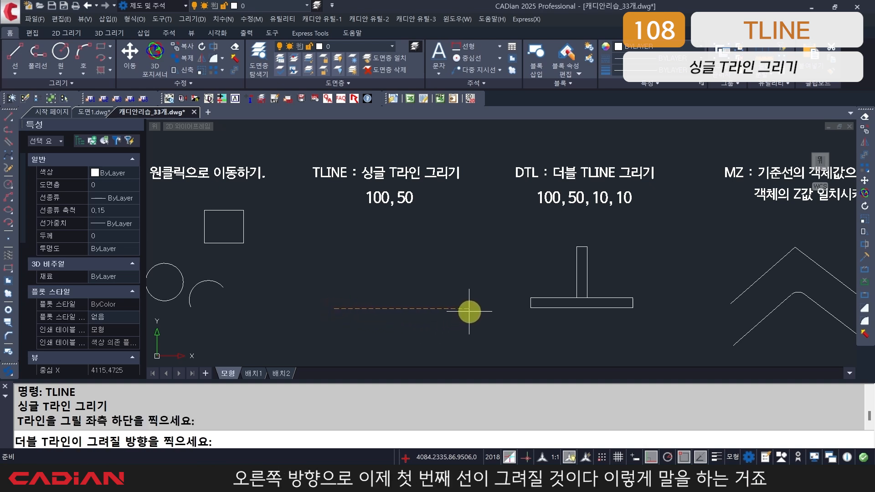
click(465, 310)
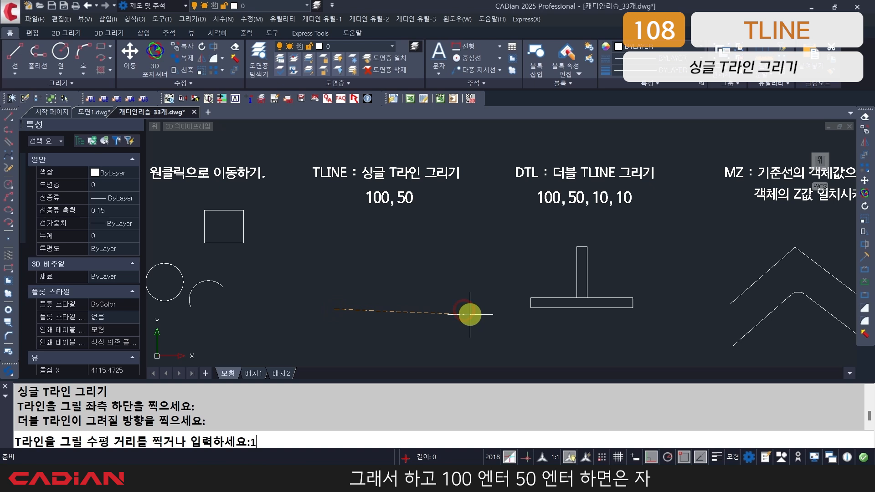
key(Return)
key(Return)
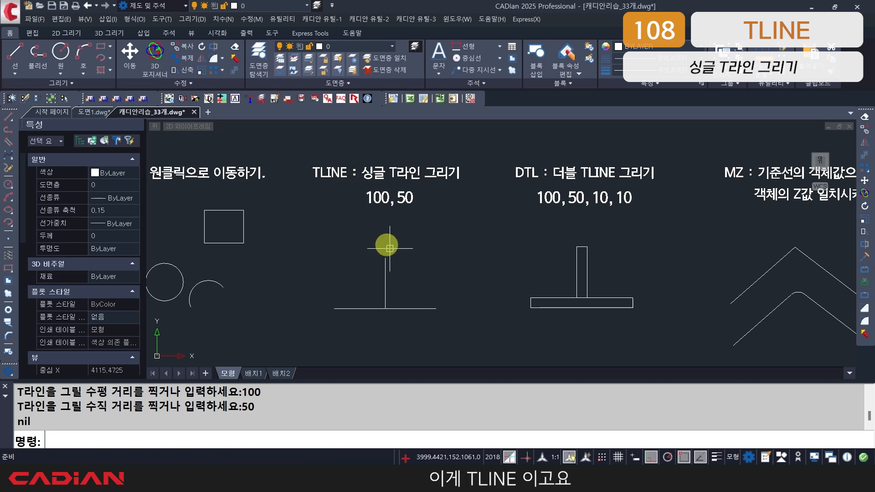
mouse_move(416, 272)
middle_down()
mouse_move(344, 275)
mouse_move(355, 285)
mouse_move(321, 288)
middle_up()
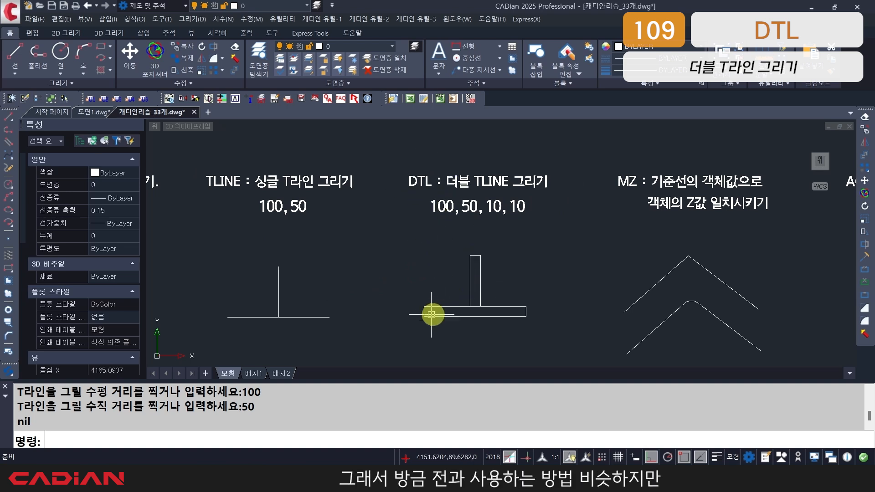
key(Escape)
text(E)
key(Return)
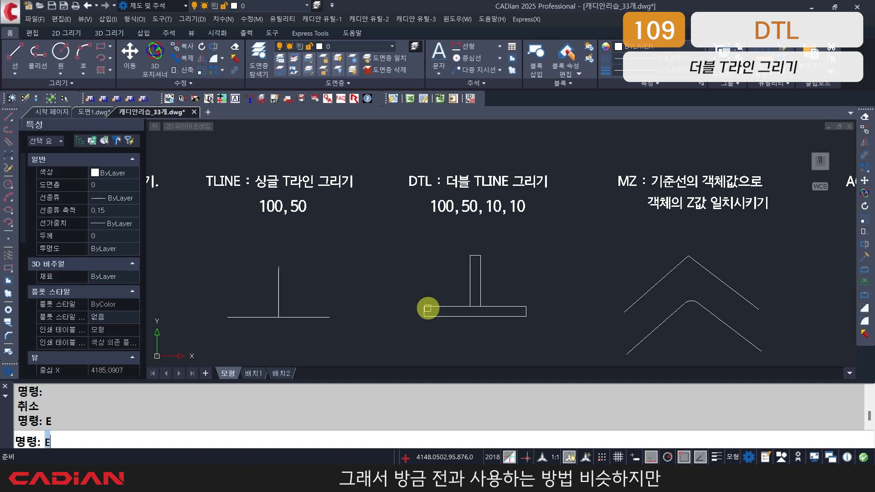
text(C)
key(Return)
key(Escape)
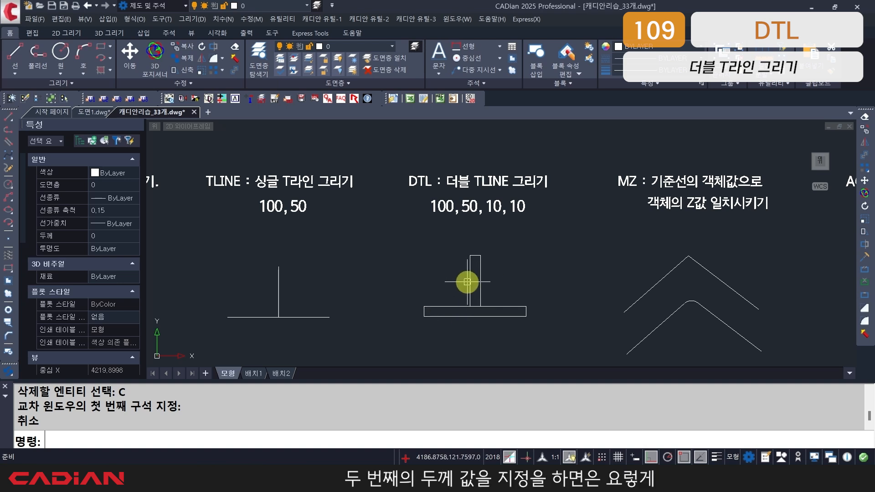
key(Escape)
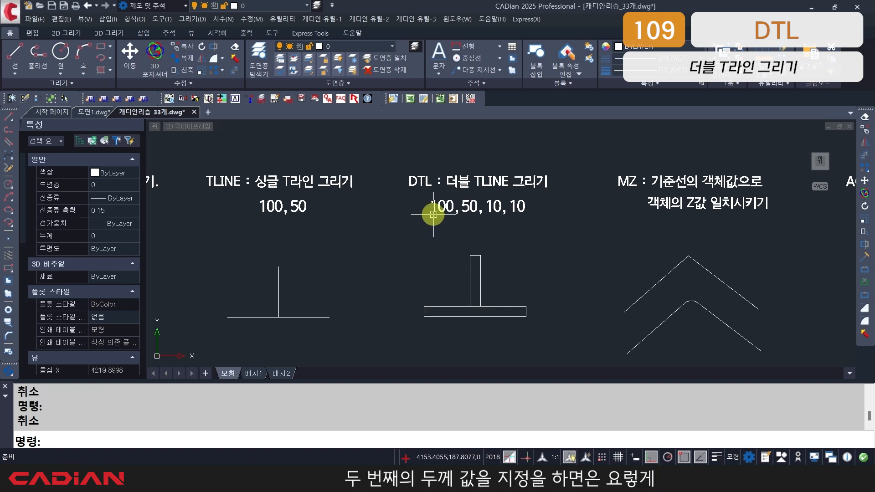
Erase the sample double-line T under the DTL label using a crossing window
text(EC)
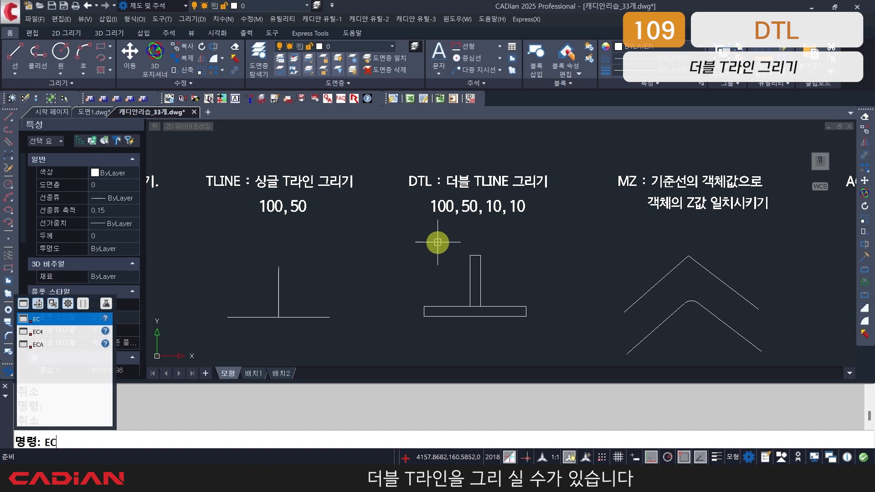
key(Return)
text(C)
key(Return)
click(408, 238)
click(559, 348)
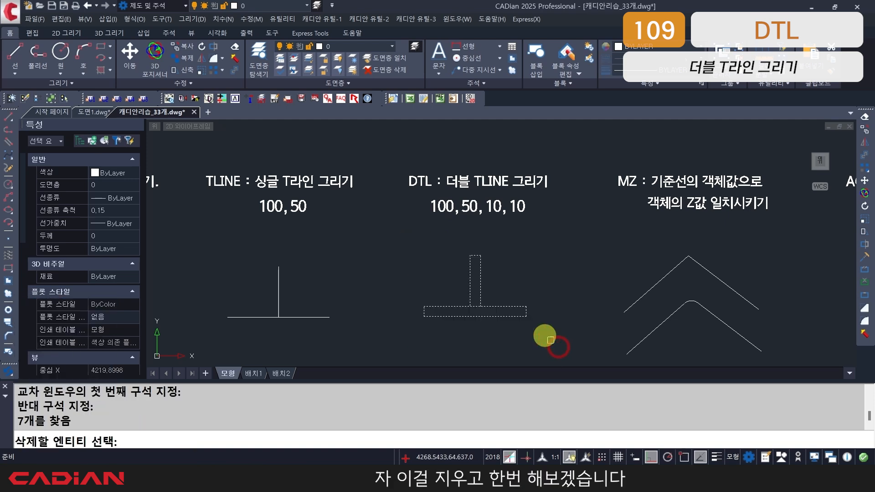
key(Return)
Draw a double T under the DTL label with DTL, running rightward: 100 horizontal, 50 vertical, horizontal thickness 10, vertical thickness 15
text(DTL)
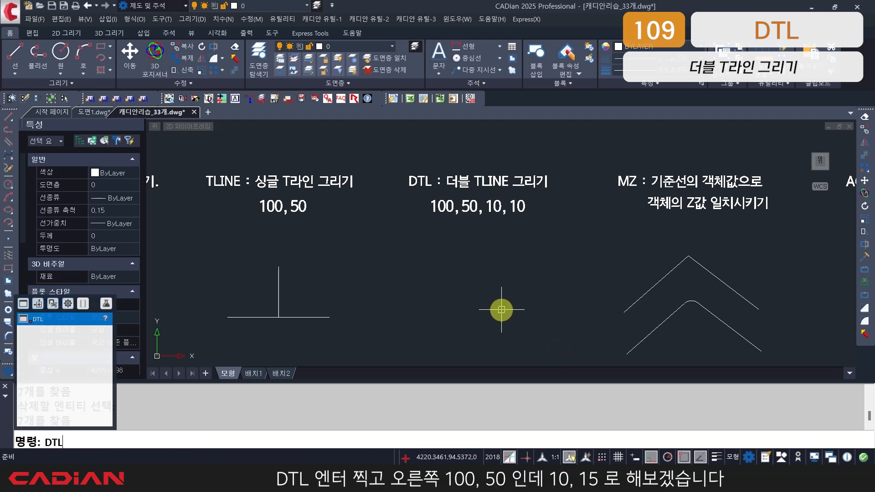
key(Return)
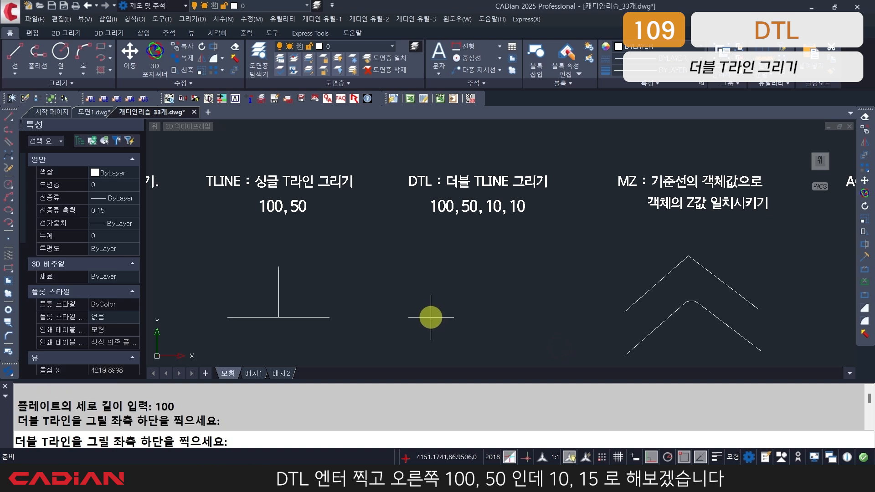
click(431, 318)
click(532, 321)
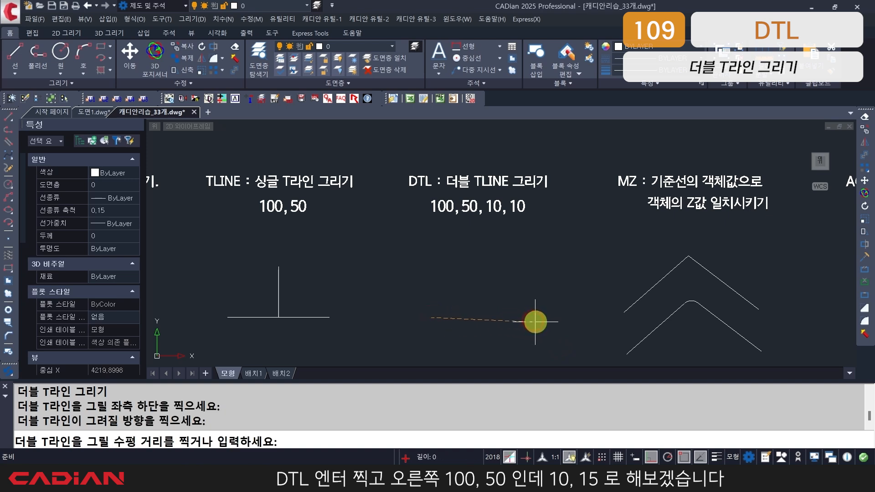
text(100)
key(Return)
text(50)
key(Return)
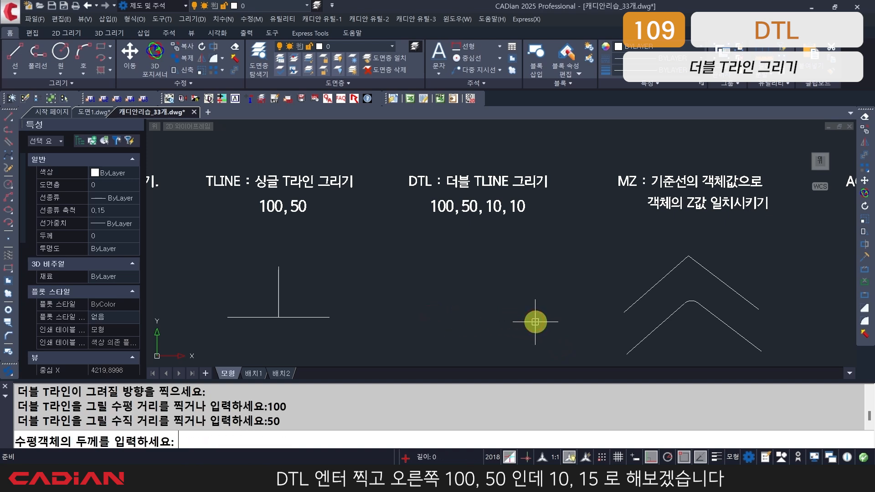
text(10)
key(Return)
text(15)
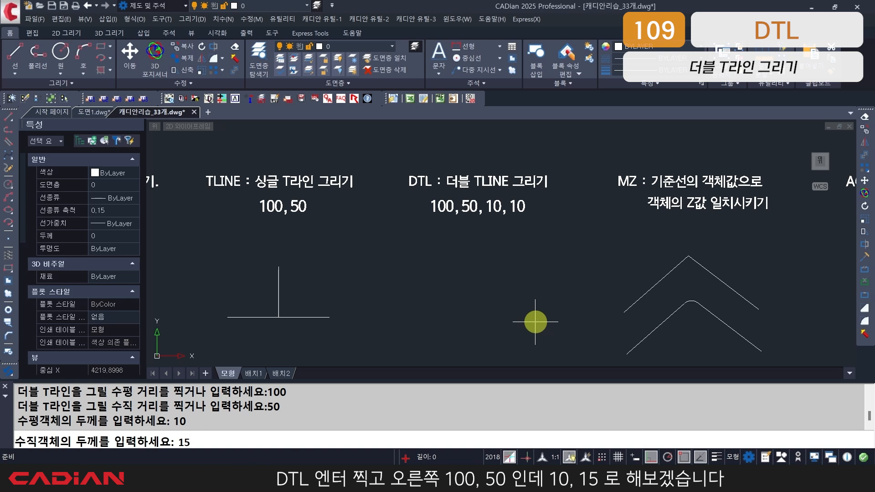
key(Return)
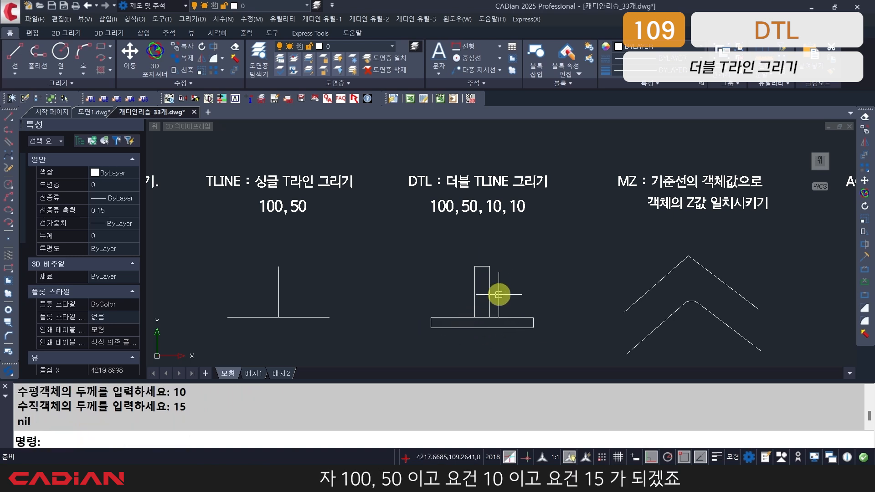
scroll(499, 313, up, 3)
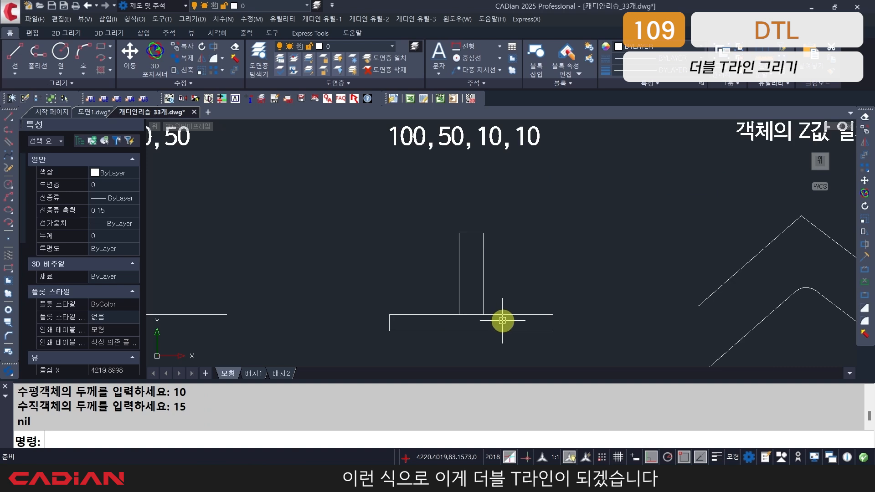
scroll(479, 288, down, 3)
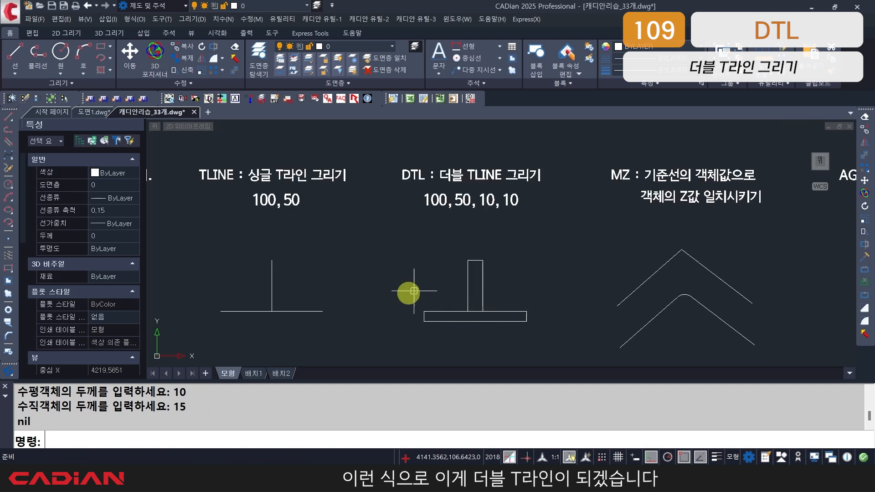
Check the start and end Z values of the right and left lines of the upper peak under the MZ label
mouse_move(516, 291)
middle_down()
mouse_move(446, 295)
mouse_move(367, 274)
mouse_move(320, 275)
middle_up()
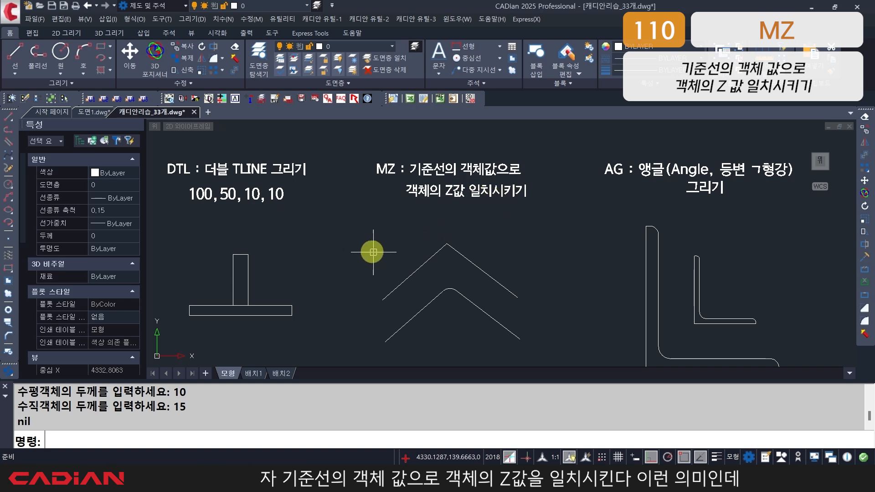
key(Escape)
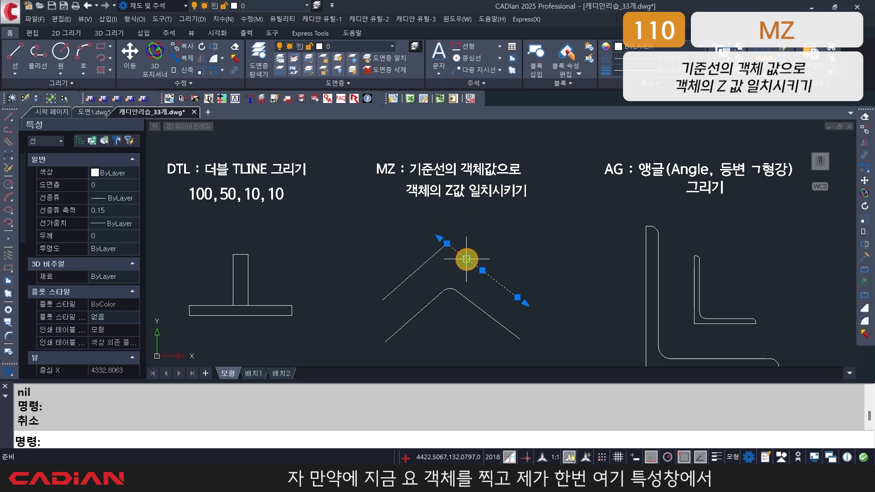
scroll(103, 326, down, 3)
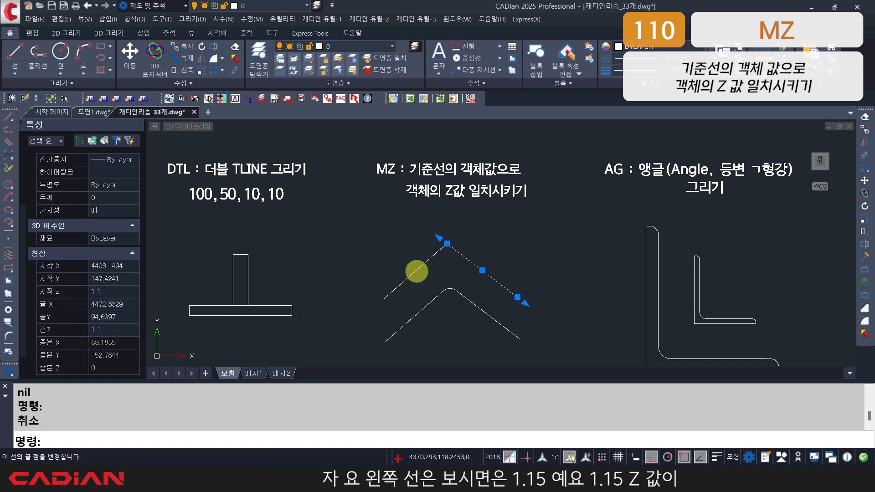
key(Escape)
click(420, 267)
scroll(105, 321, down, 3)
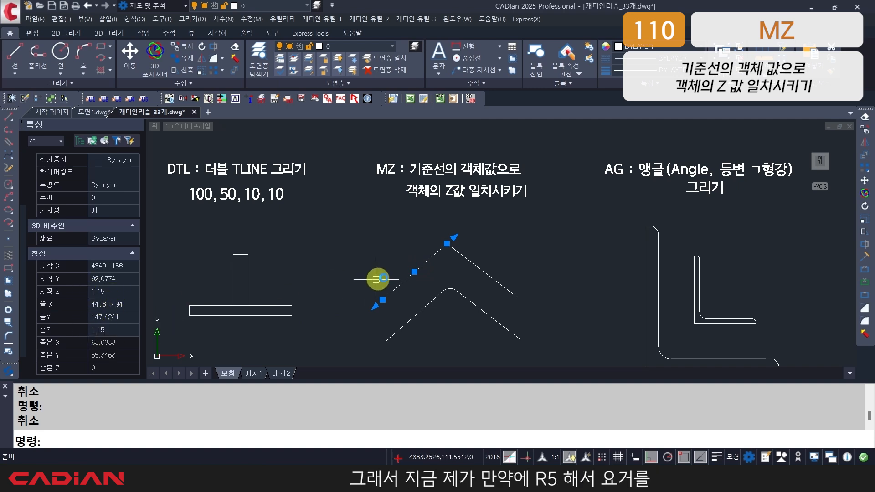
Try to fillet the two lines of the upper peak under the MZ label with the R5 command
key(Escape)
text(R5)
key(Return)
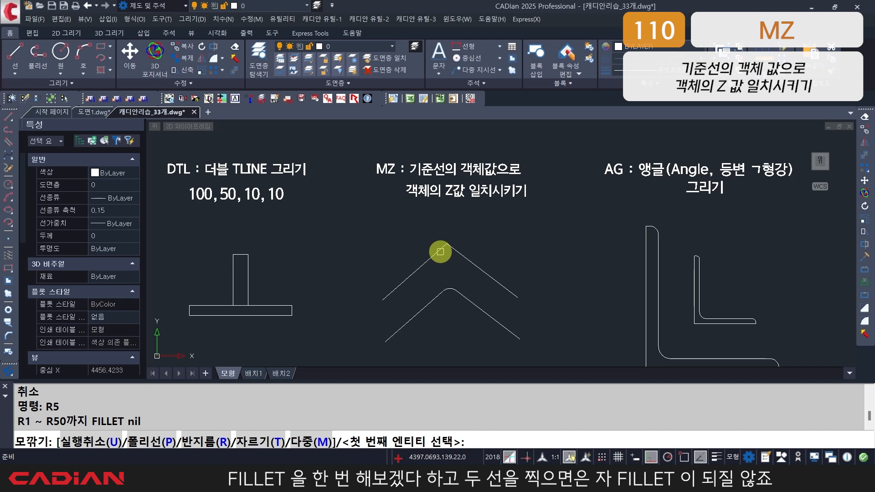
click(440, 252)
click(455, 250)
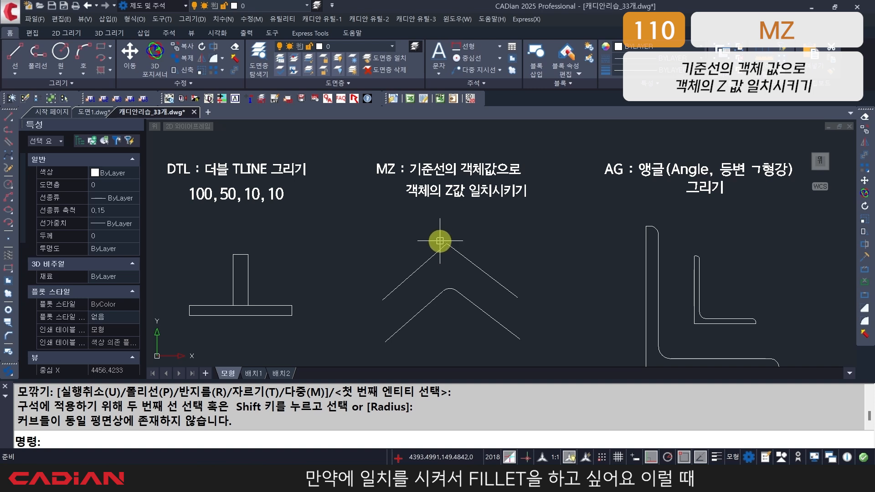
key(Escape)
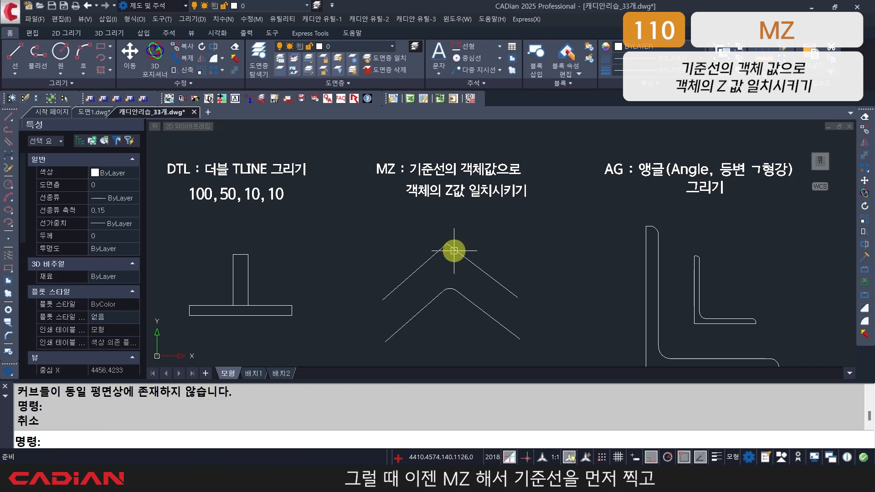
Match the upper peak's left line to the Z value of its right line with MZ, using the right line as reference
text(MZ)
key(Return)
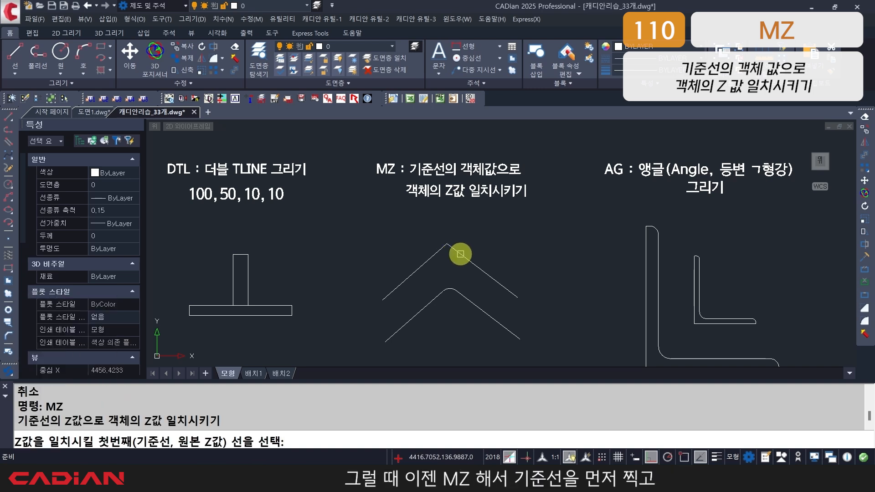
click(461, 253)
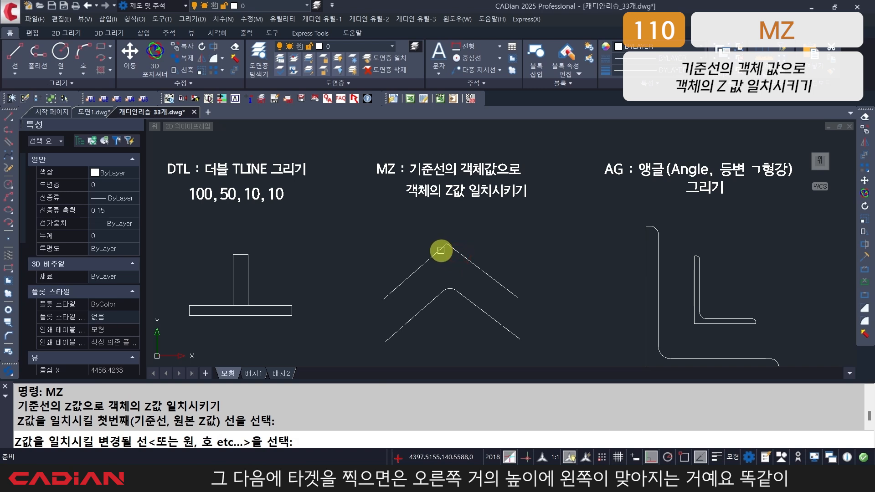
click(440, 250)
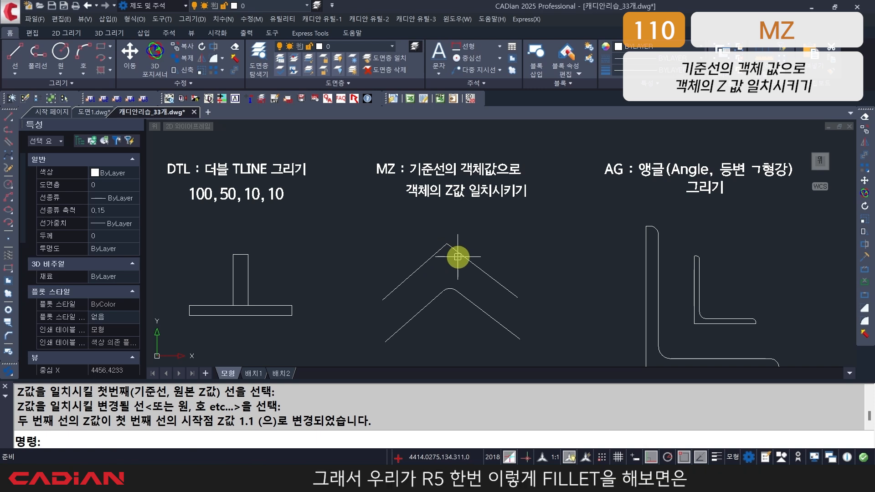
Fillet the upper peak's right and left lines at their apex with R5
key(Escape)
key(Return)
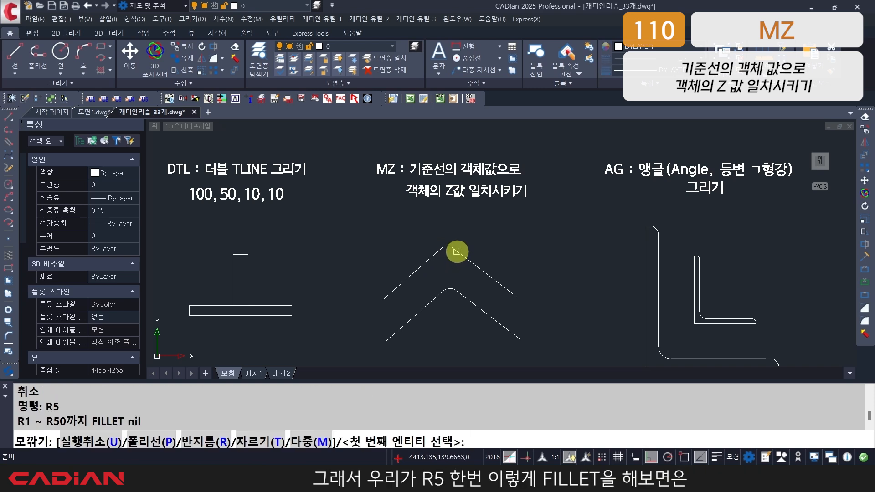
click(456, 251)
click(442, 250)
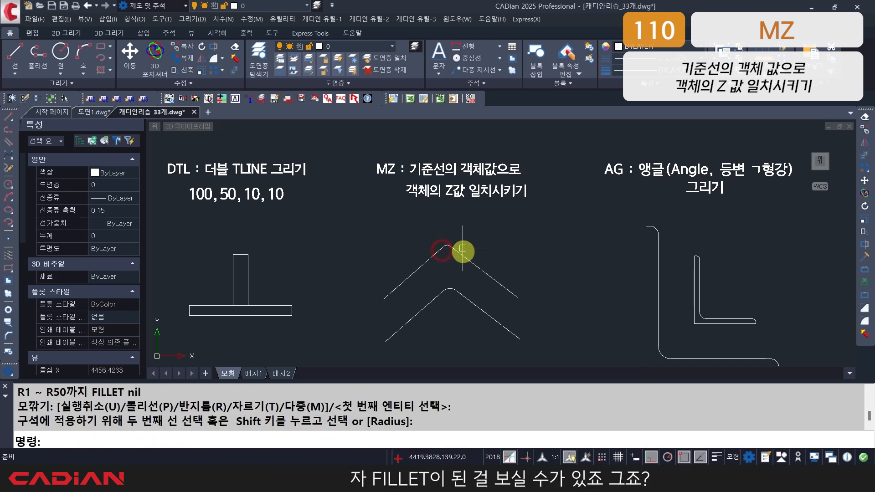
scroll(461, 249, up, 5)
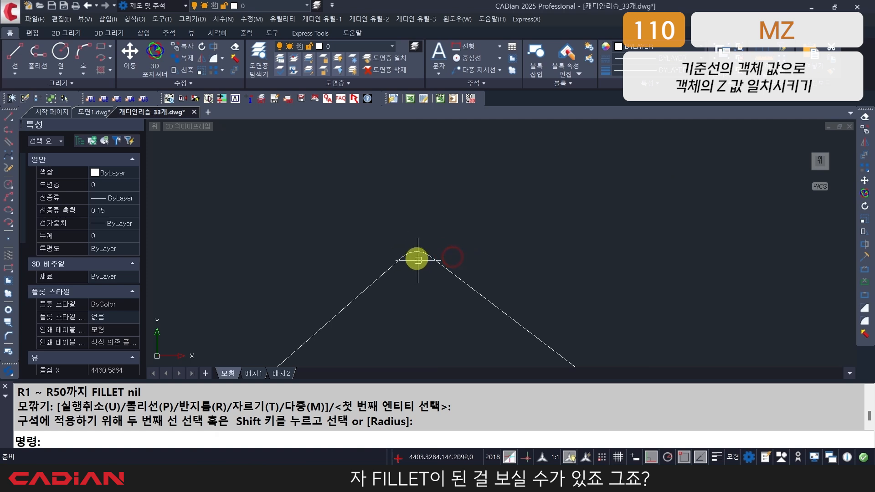
Compare the start Z values of the right and left lines of the filleted upper peak
key(Escape)
key(Escape)
middle_drag(440, 266, 452, 275)
scroll(452, 275, down, 2)
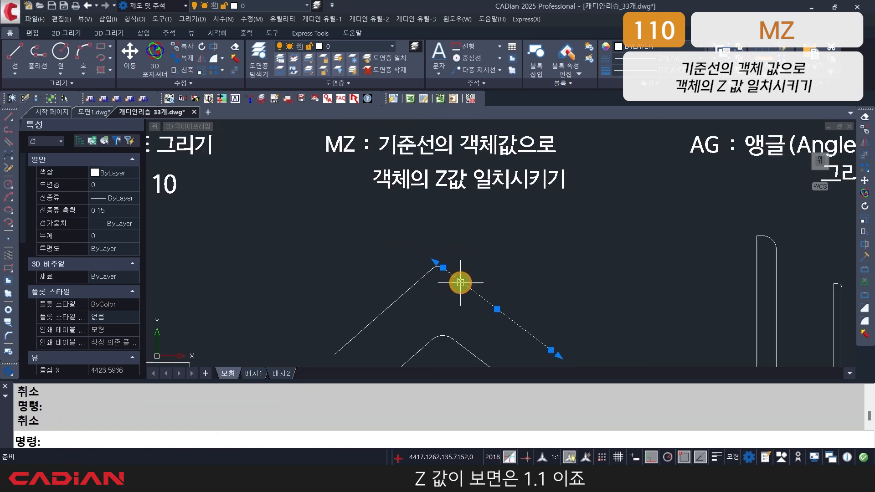
click(460, 282)
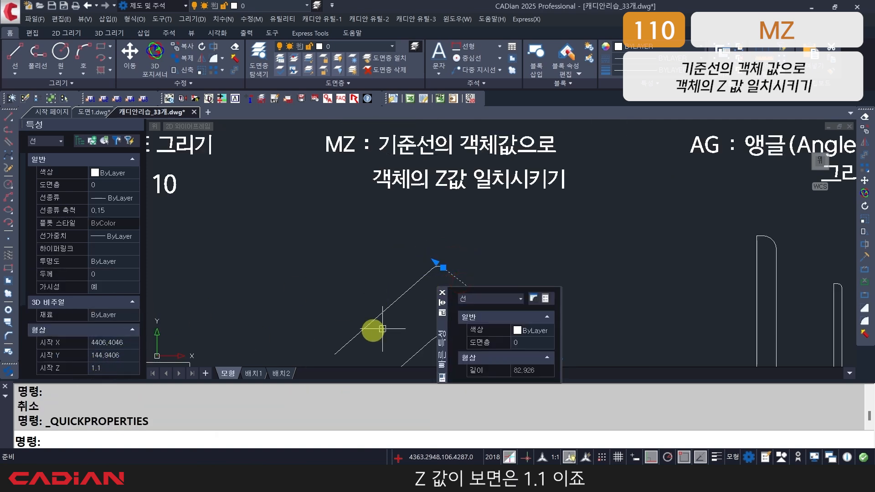
key(Escape)
key(Escape)
click(416, 286)
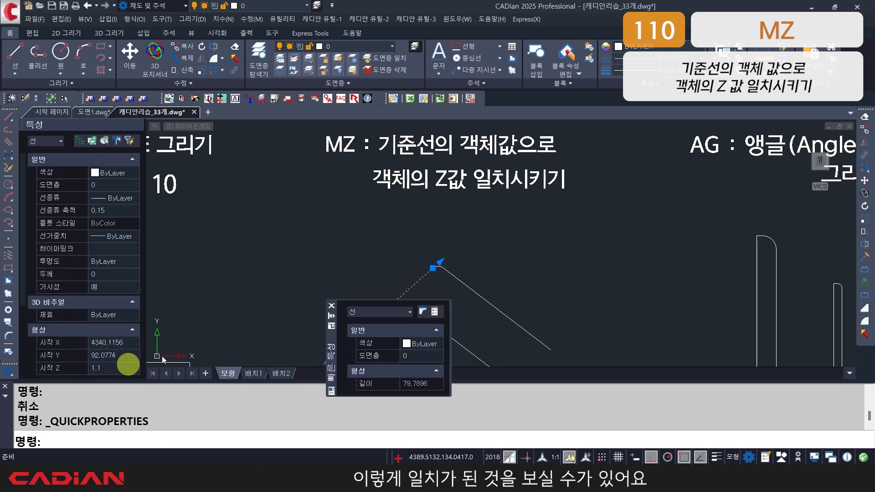
key(Escape)
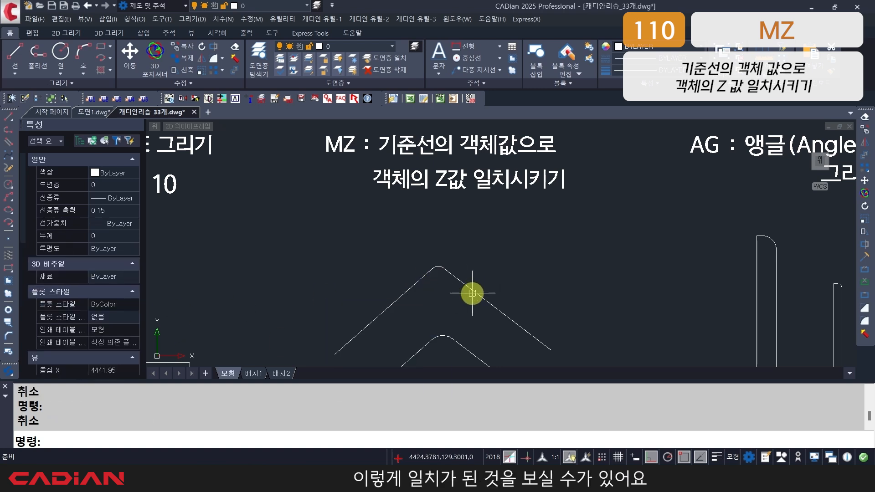
Erase the two sample equal-leg angles under the AG label with a crossing window
scroll(474, 283, down, 3)
middle_drag(476, 240, 472, 230)
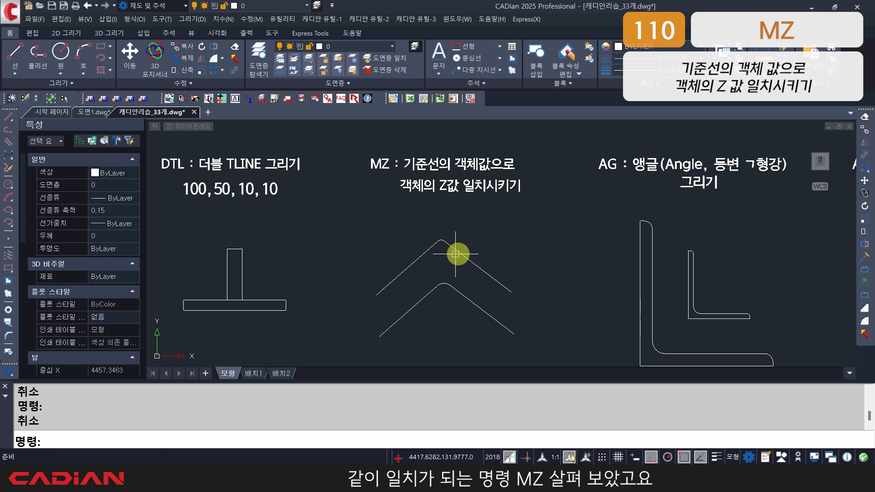
middle_drag(465, 231, 396, 218)
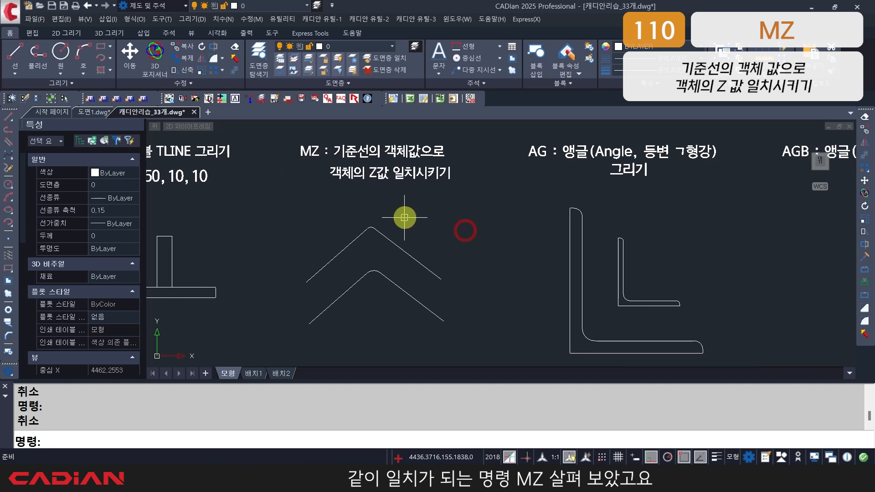
scroll(411, 218, down, 2)
middle_drag(449, 230, 361, 224)
middle_drag(416, 231, 363, 231)
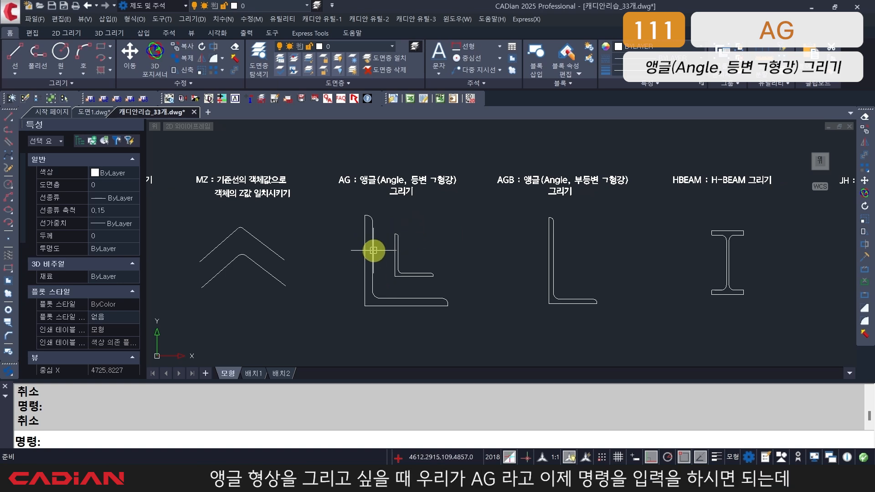
text(E)
key(Escape)
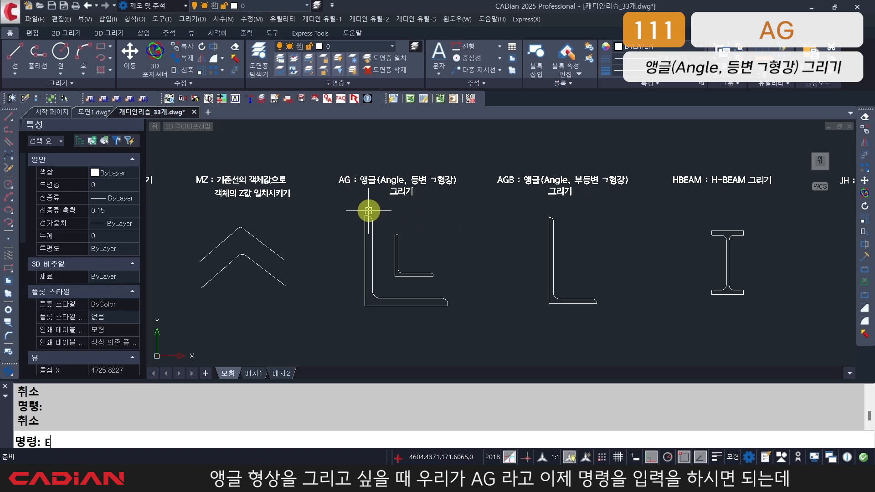
key(Return)
text(C)
key(Return)
click(349, 210)
click(464, 328)
key(Return)
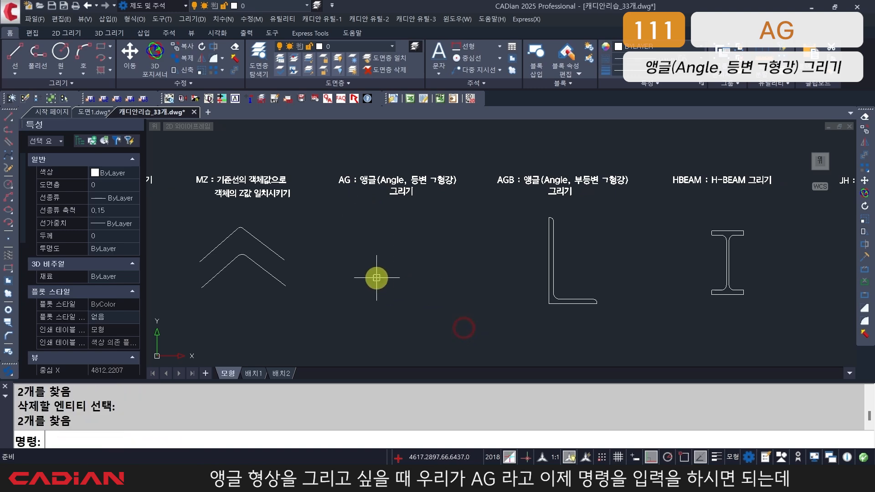
Draw equal-leg angle number 10 under the AG label with AG, turning Ortho off and rotating it 45 degrees
text(AG)
key(Return)
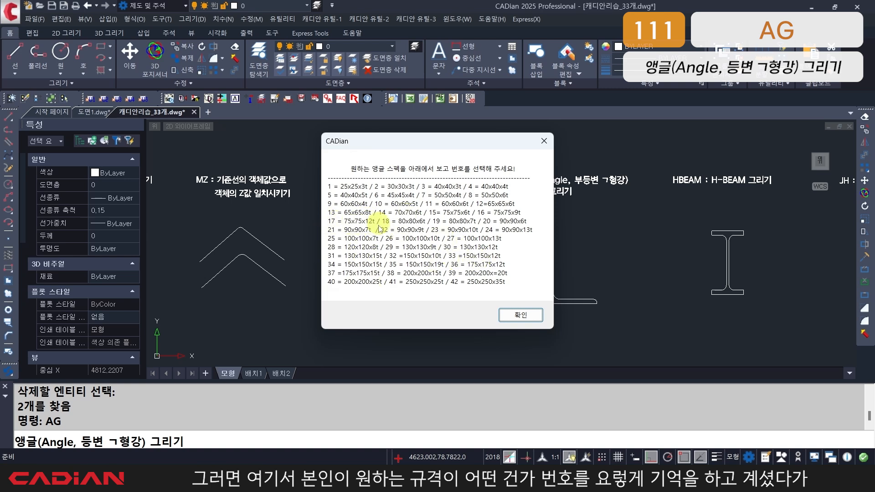
click(521, 316)
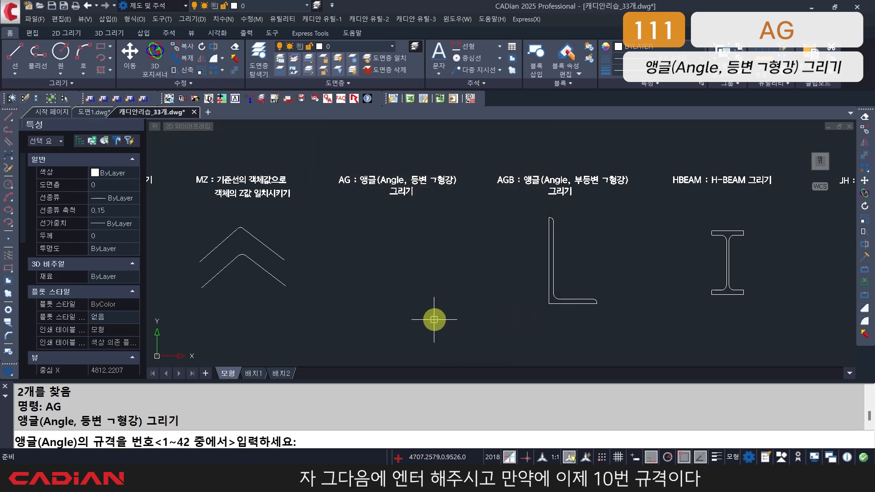
text(10)
key(Return)
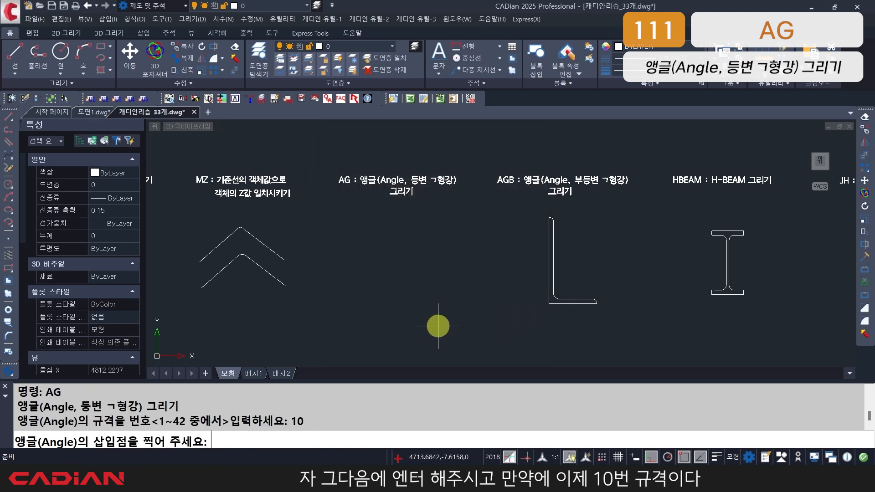
scroll(434, 319, down, 2)
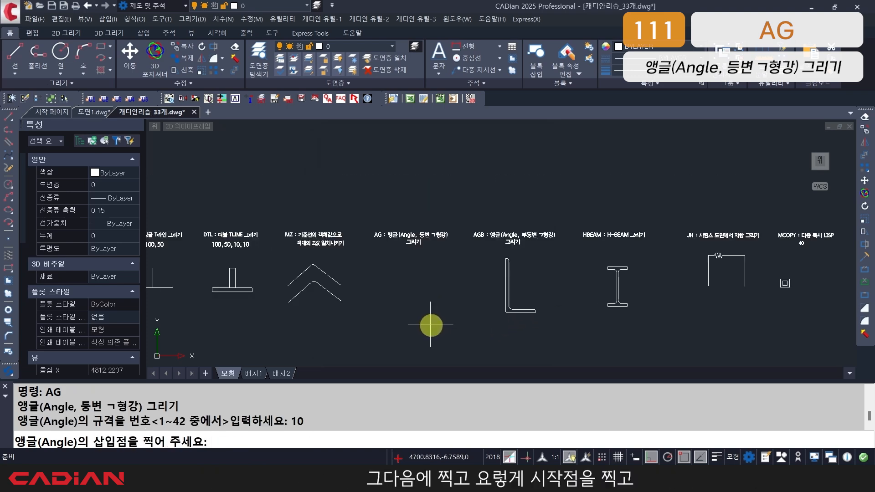
click(374, 328)
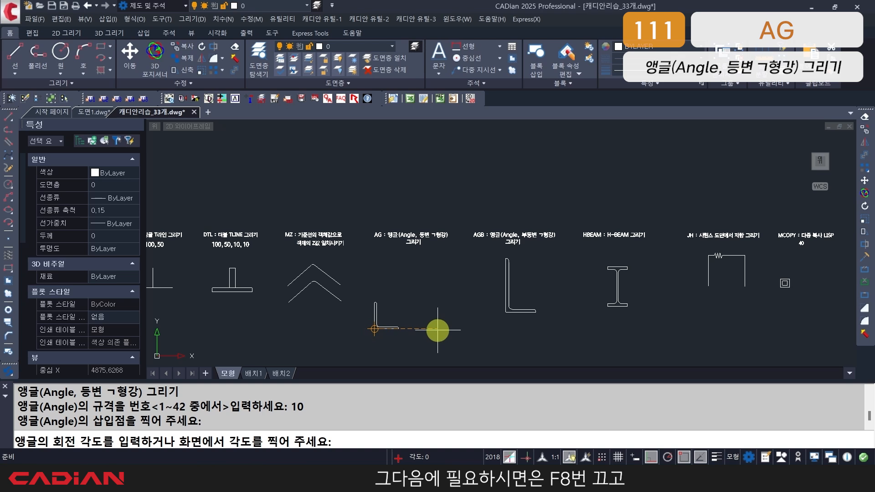
key(F8)
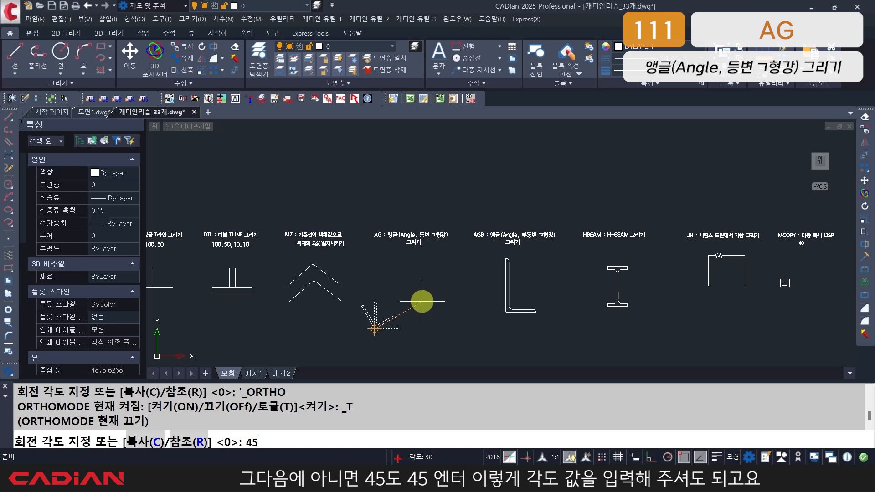
key(Return)
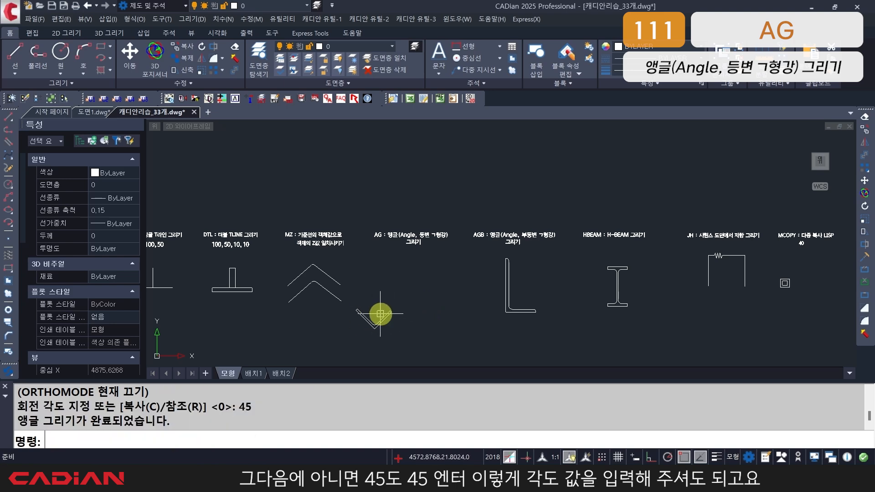
Draw equal-leg angle number 16 with AG just below the AG label, turning Ortho on to align it horizontally
text(AG)
key(Return)
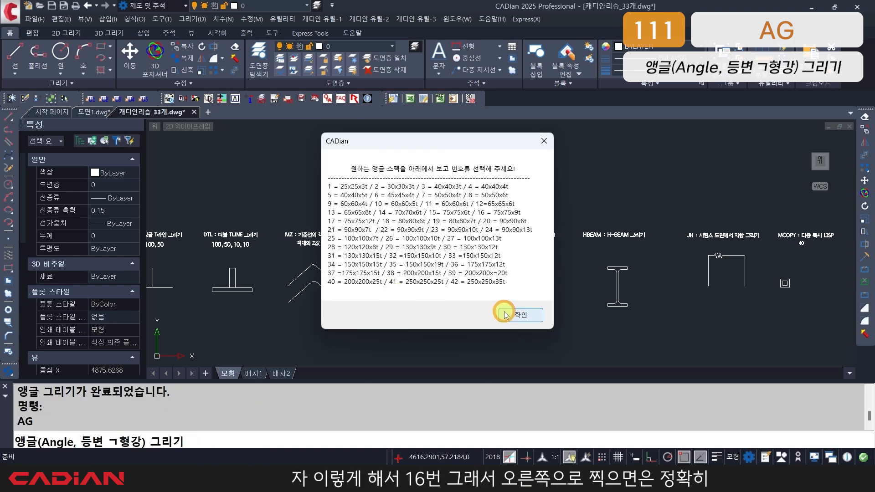
click(506, 315)
text(16)
key(Return)
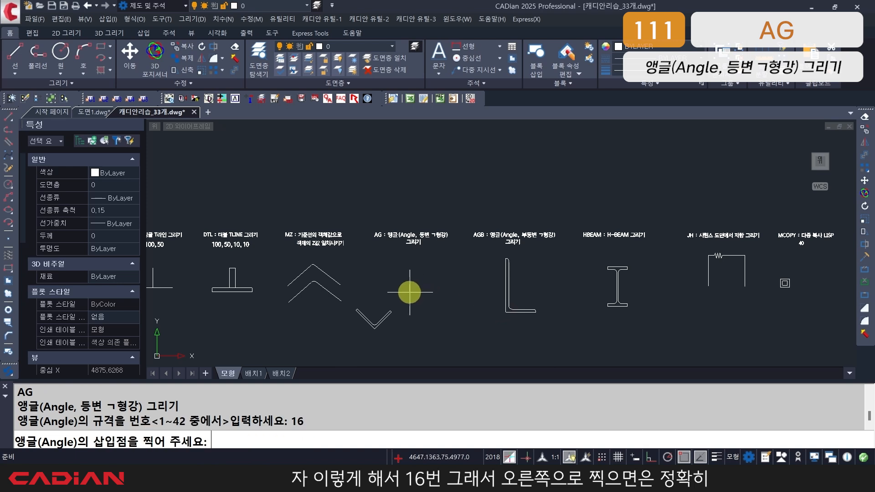
click(401, 289)
key(F8)
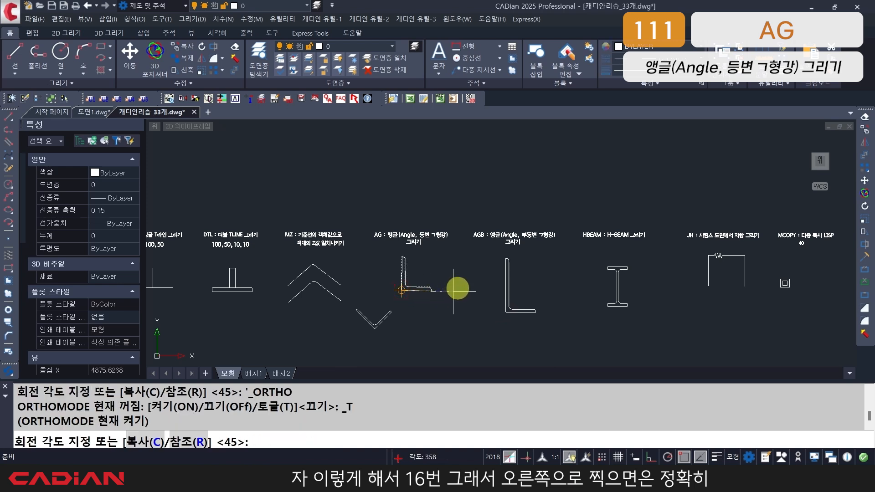
click(458, 290)
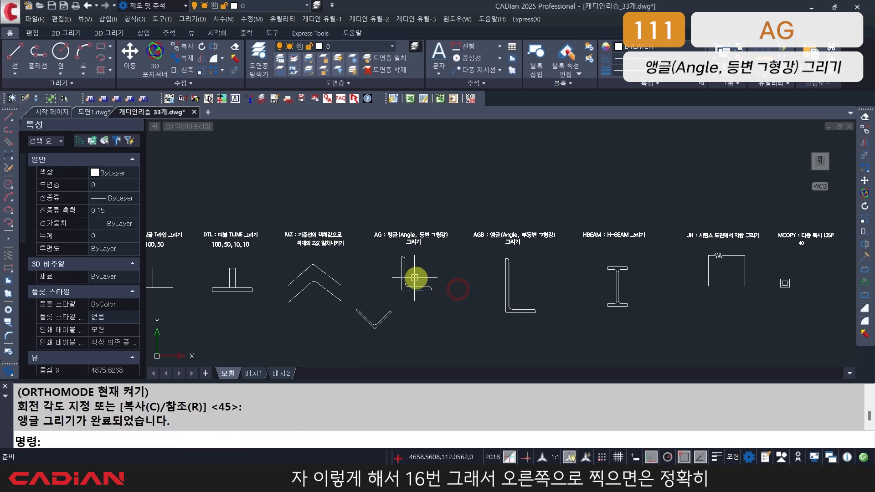
scroll(414, 290, up, 2)
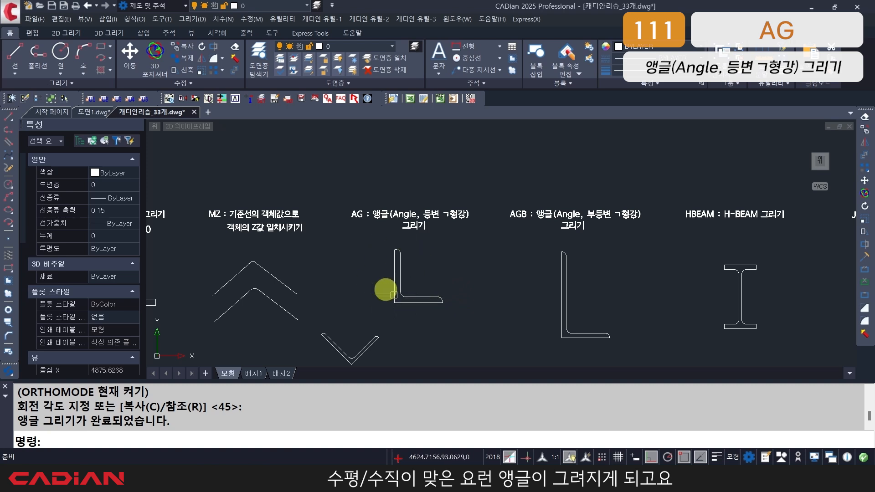
scroll(416, 298, down, 2)
scroll(411, 276, up, 2)
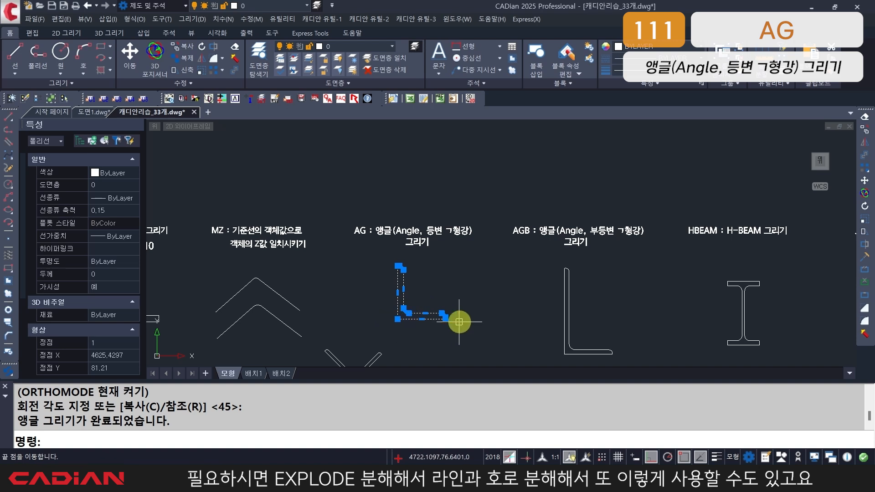
key(Escape)
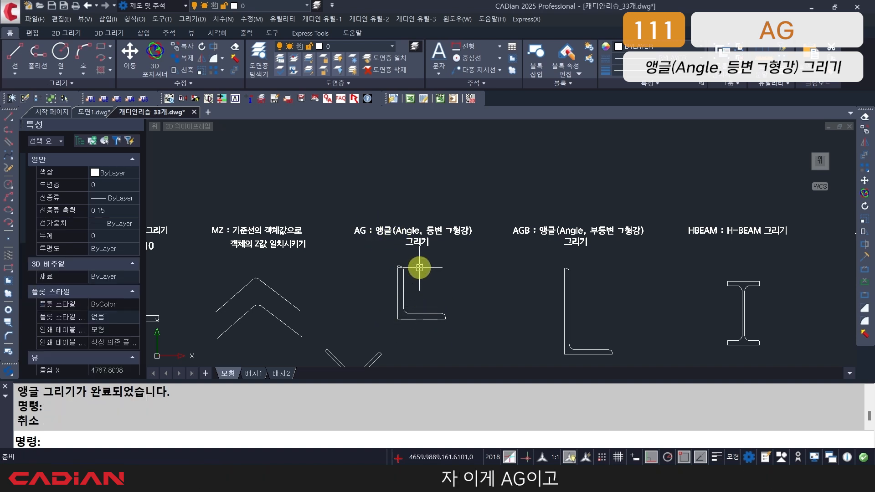
Erase the sample unequal-leg angle under the AGB label with a crossing window
middle_drag(436, 274, 342, 257)
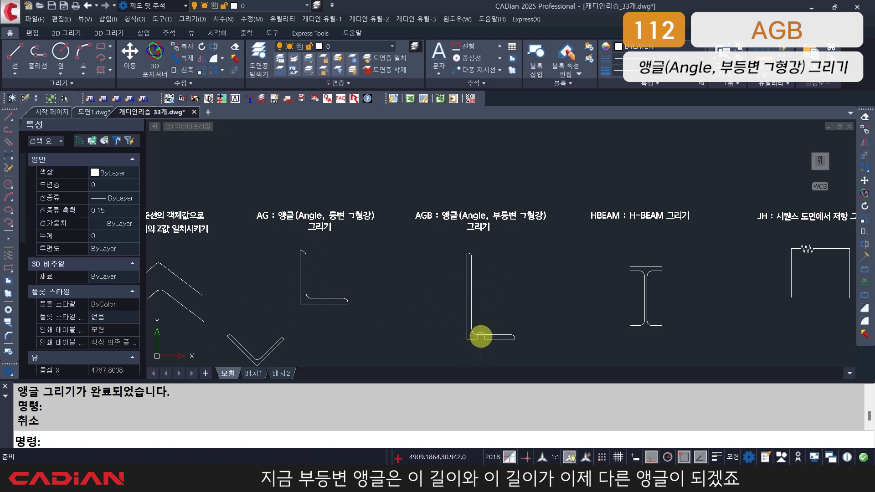
key(Escape)
text(E)
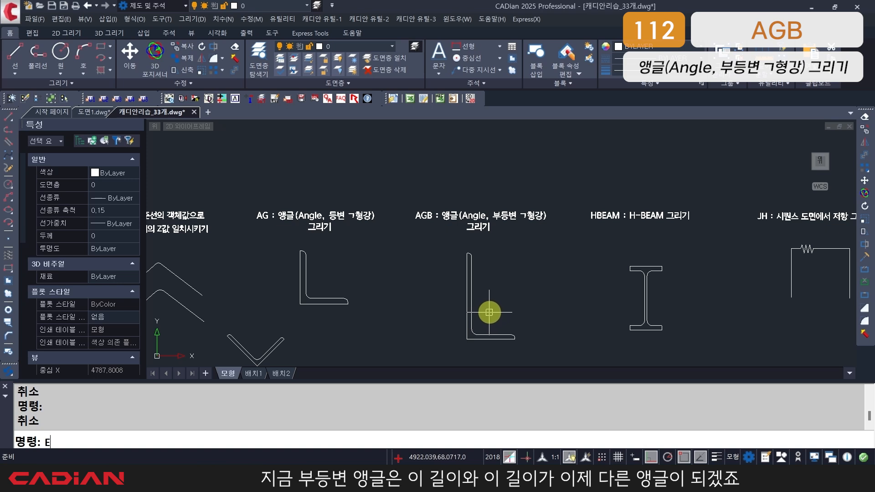
key(Return)
text(c)
key(Return)
click(453, 310)
click(522, 347)
key(Return)
Draw unequal-leg angle number 2 under the AGB label with AGB, aligned horizontally
text(A)
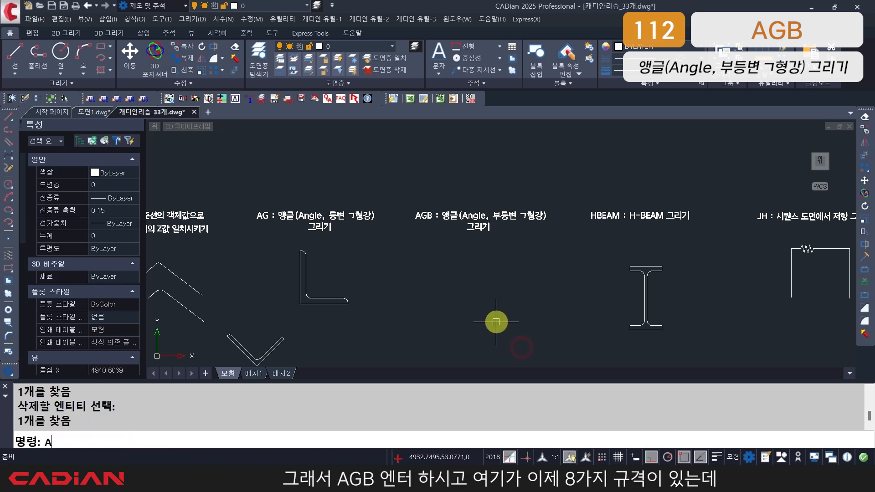
text(GB)
key(Return)
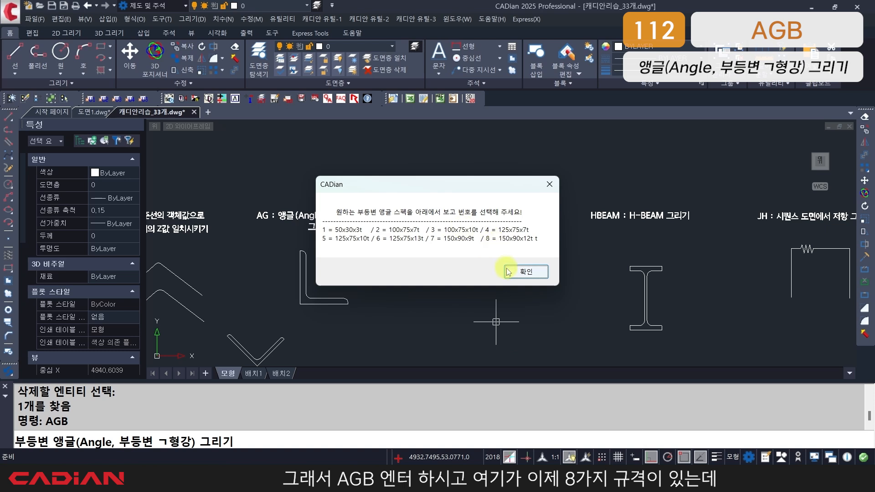
click(527, 273)
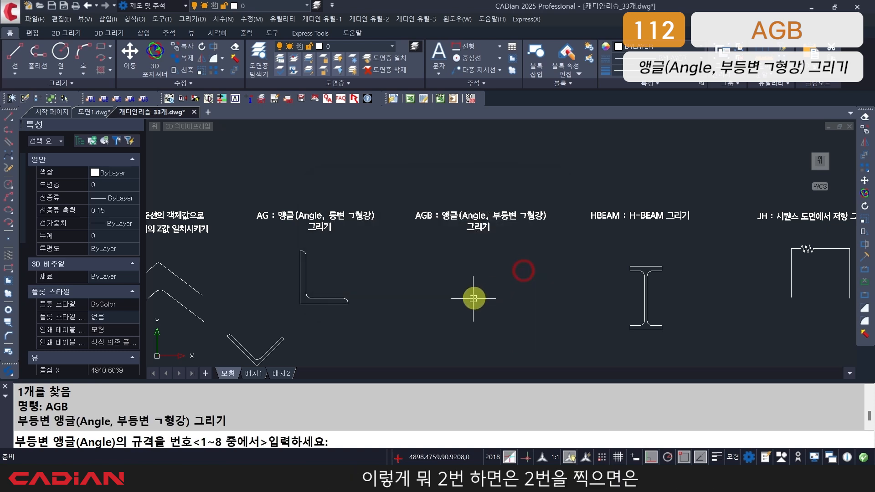
key(Return)
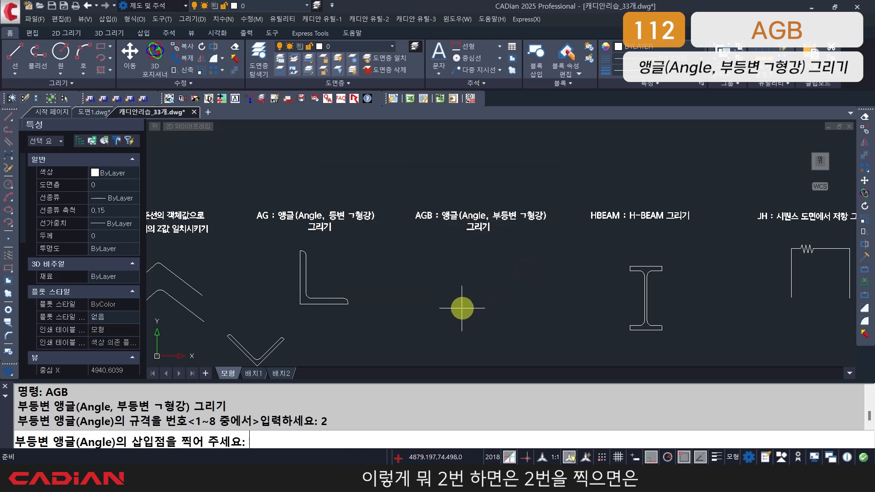
click(455, 312)
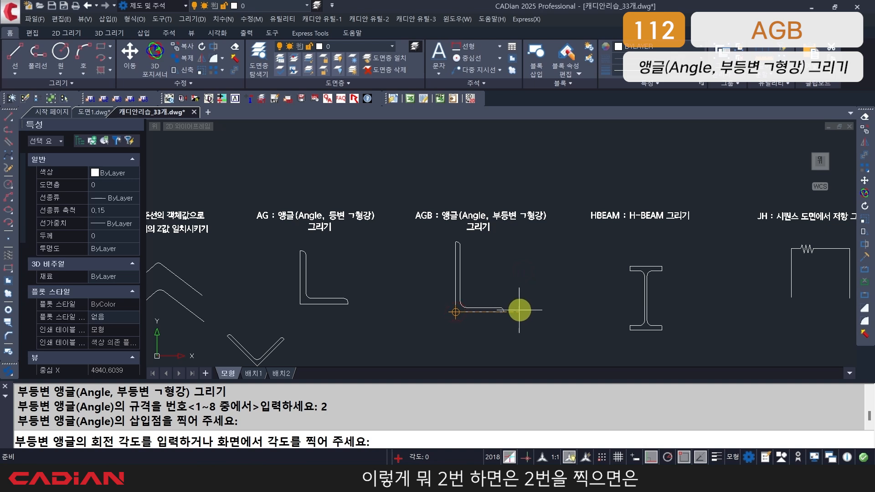
click(519, 309)
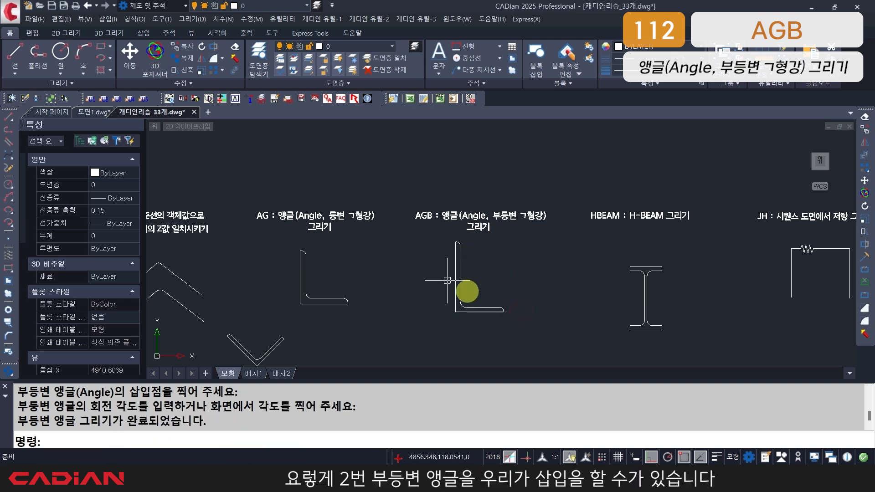
middle_drag(492, 270, 422, 268)
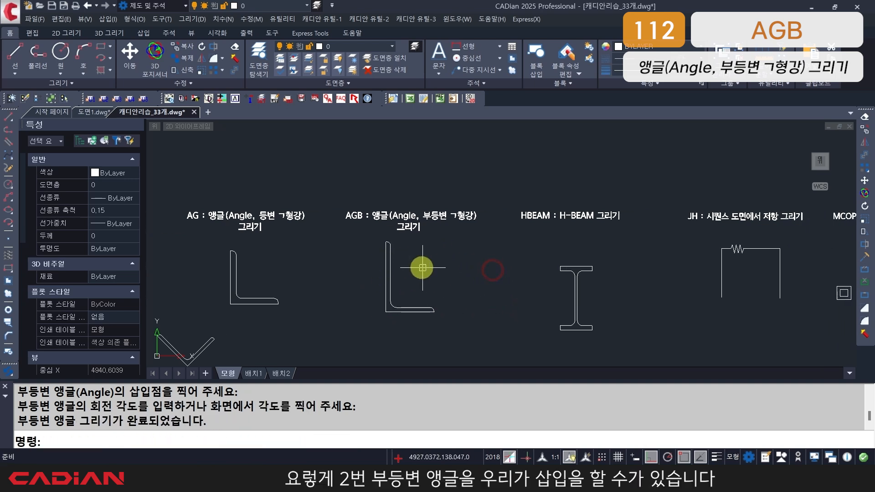
scroll(434, 272, up, 2)
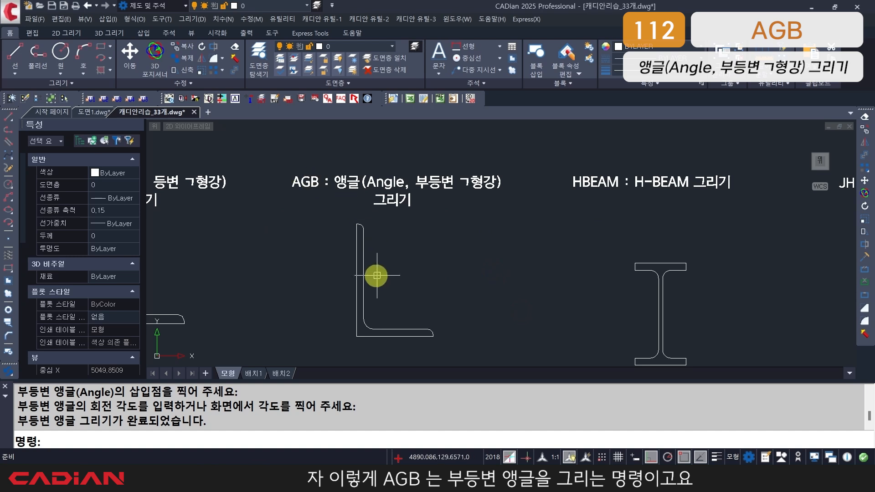
scroll(377, 278, down, 2)
middle_drag(399, 275, 332, 276)
key(Escape)
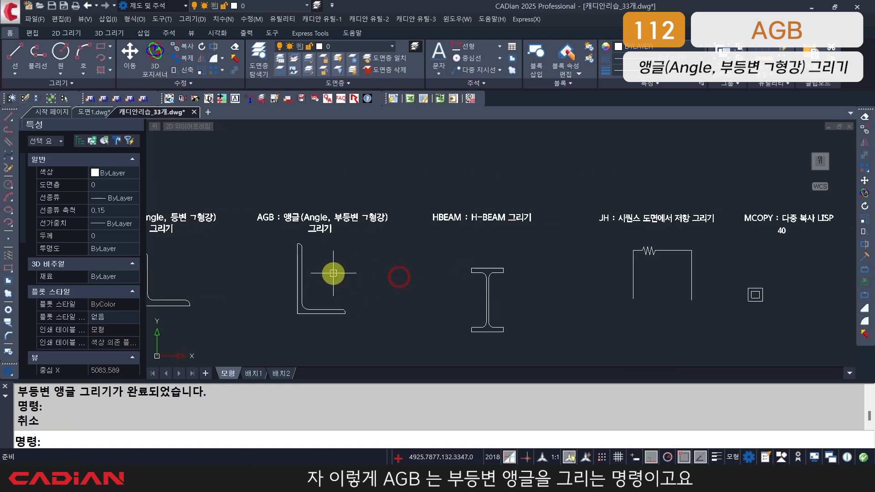
text(E)
key(Return)
text(C)
key(Return)
click(447, 260)
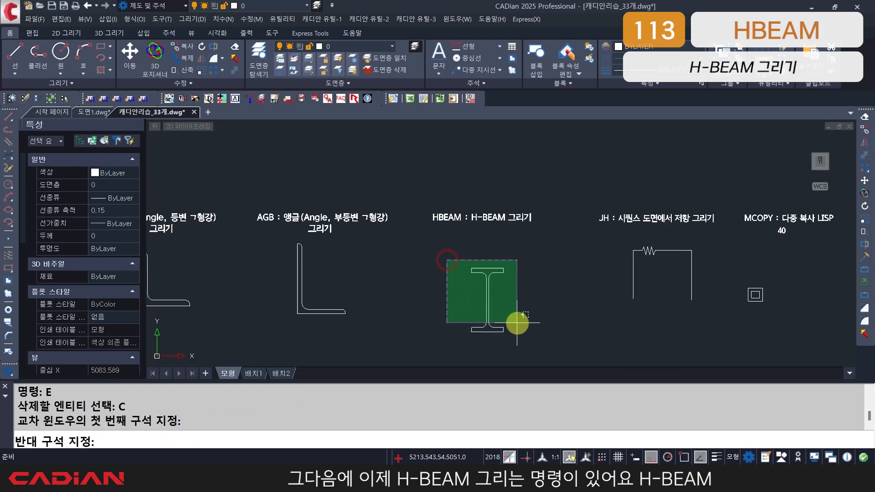
key(Escape)
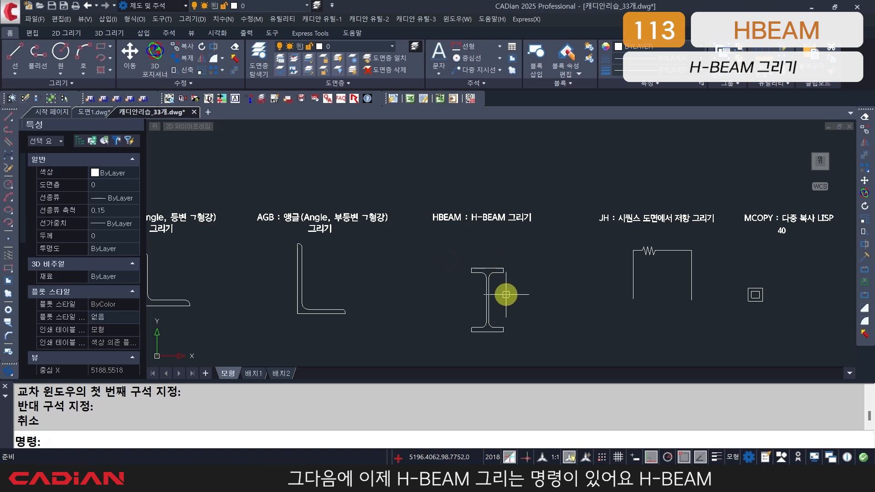
Erase the sample H-beam under the HBEAM label with a crossing window
scroll(506, 294, up, 2)
text(E)
key(Return)
text(C)
key(Return)
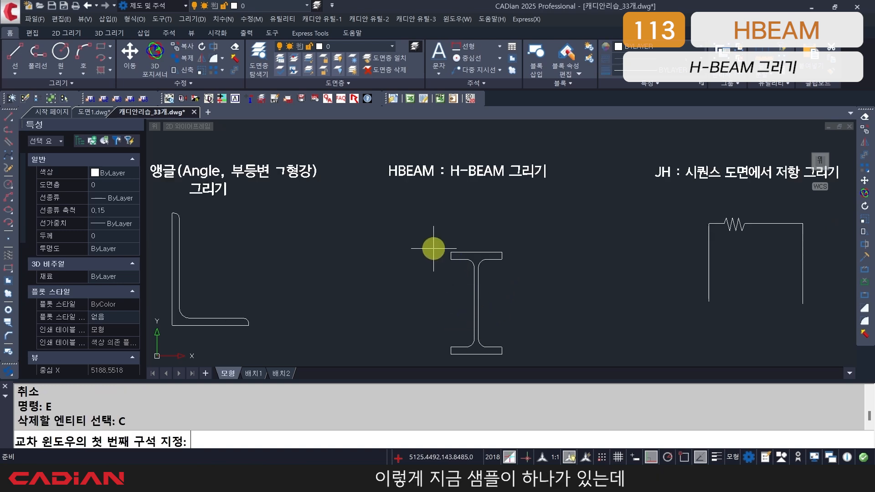
click(433, 249)
click(529, 357)
key(Return)
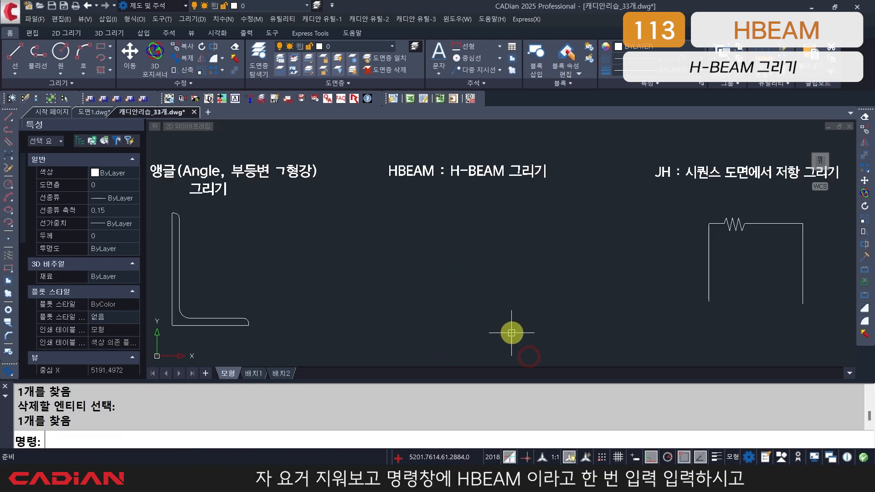
Draw H-beam number 5 under the HBEAM label with HBEAM, aligned horizontally at 0 degrees
text(HBEA)
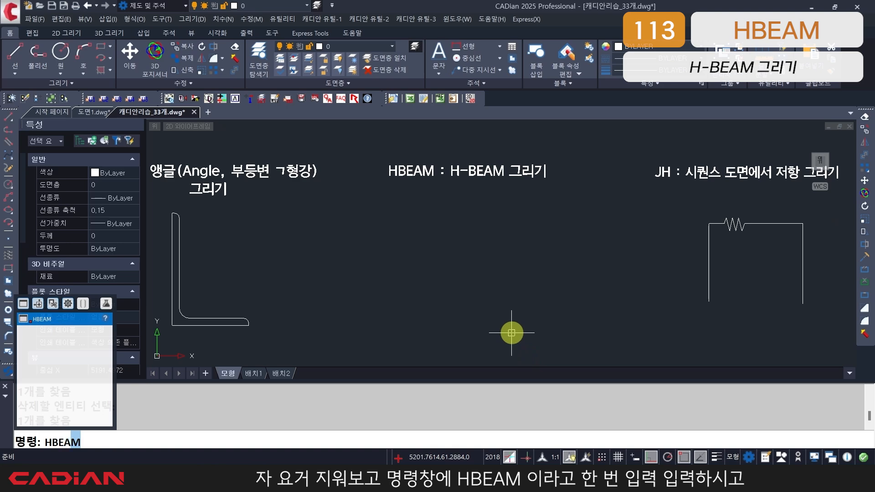
text(M)
key(Return)
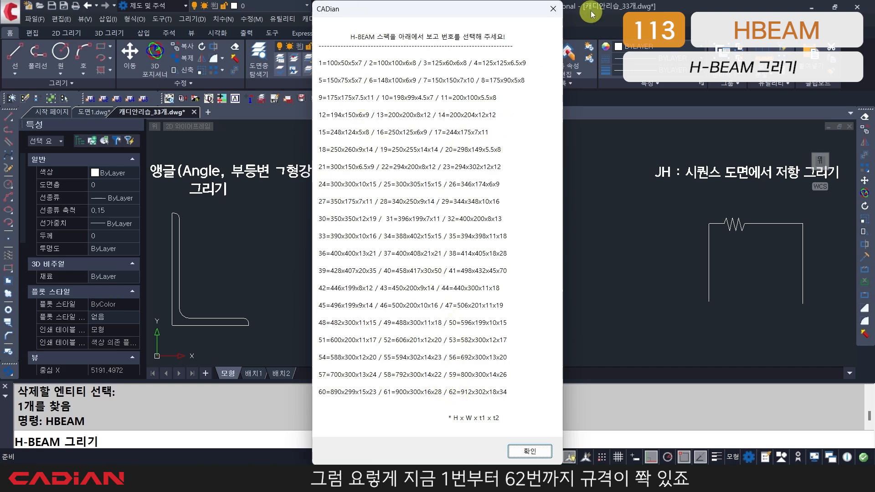
click(530, 451)
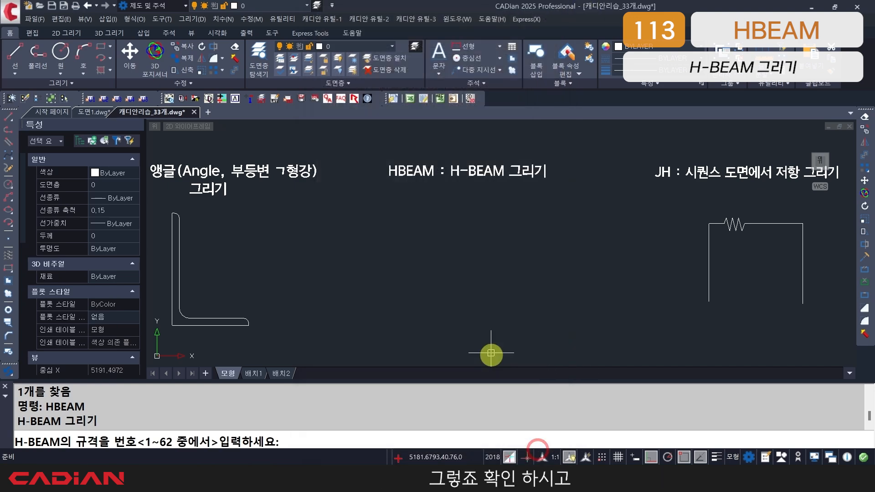
text(5)
key(Return)
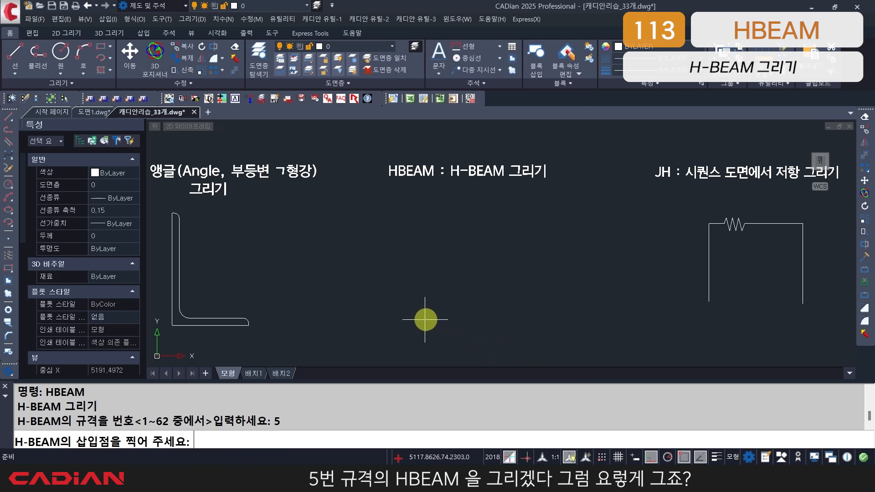
click(407, 341)
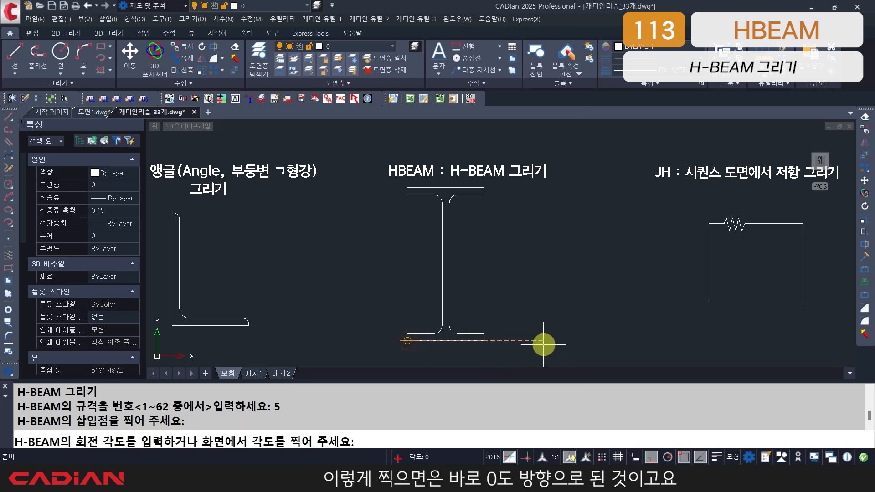
click(529, 341)
Draw H-beam number 1 with HBEAM just below the first beam, rotated 45 degrees
scroll(522, 341, down, 4)
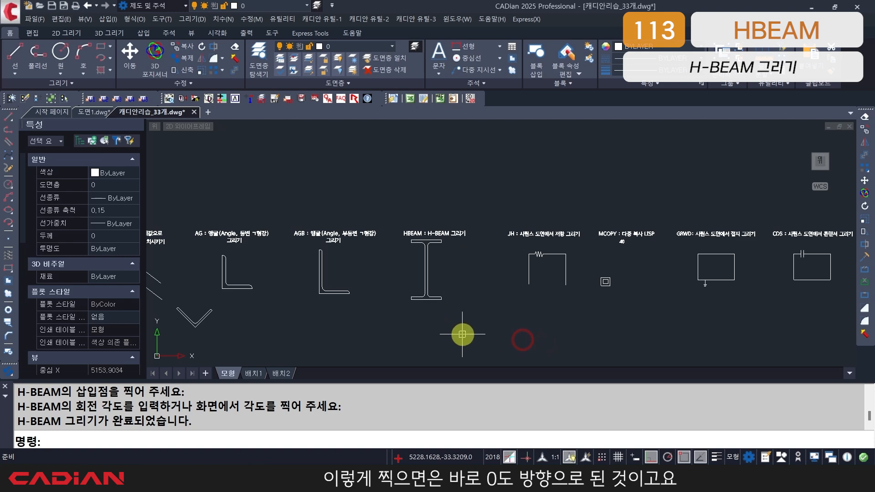
key(Return)
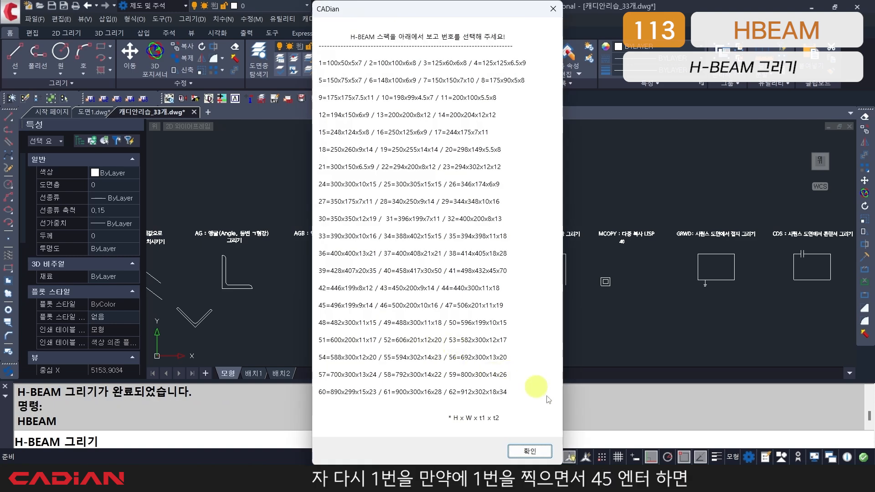
click(529, 451)
text(1~62 중에서>입력하세요: 1)
key(Return)
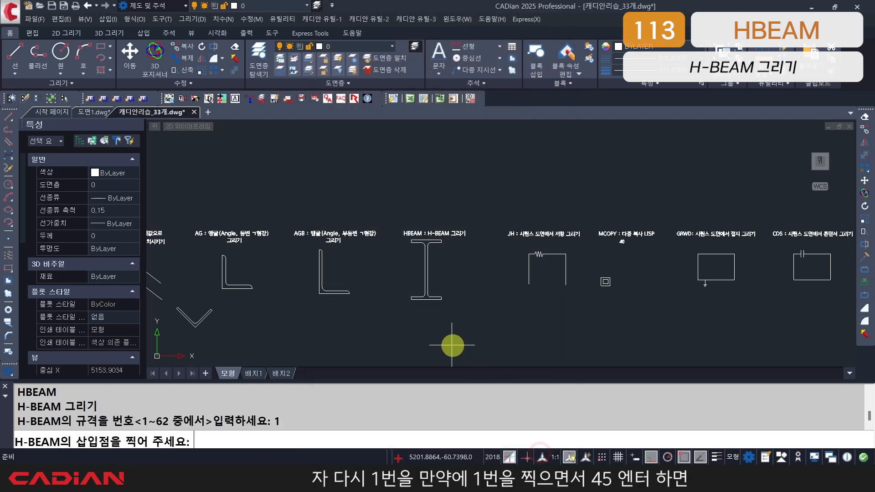
click(446, 342)
text(45)
key(Return)
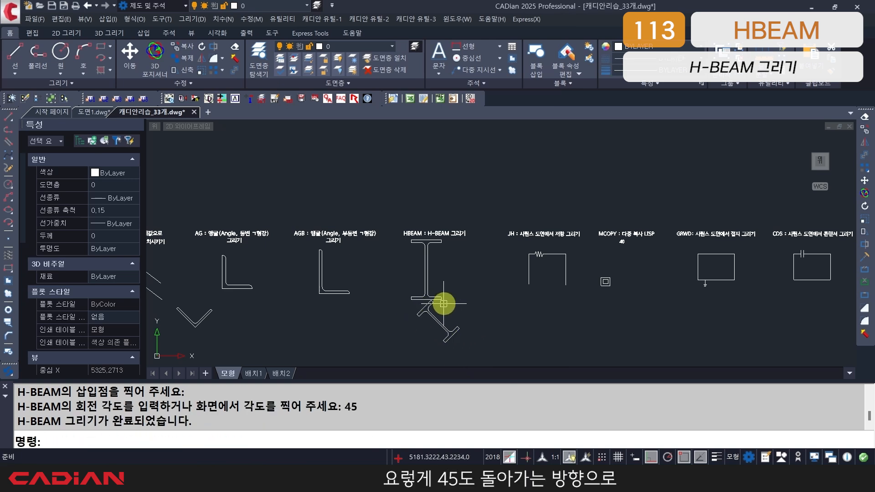
scroll(449, 335, up, 4)
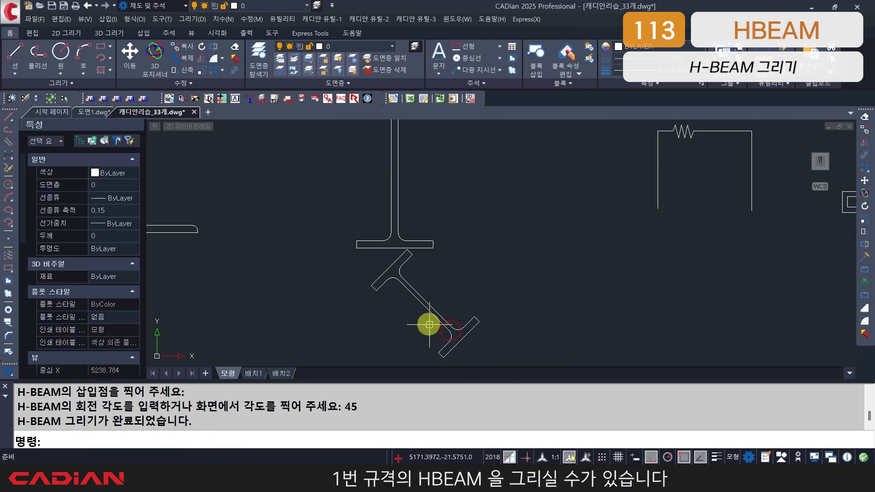
scroll(423, 326, down, 2)
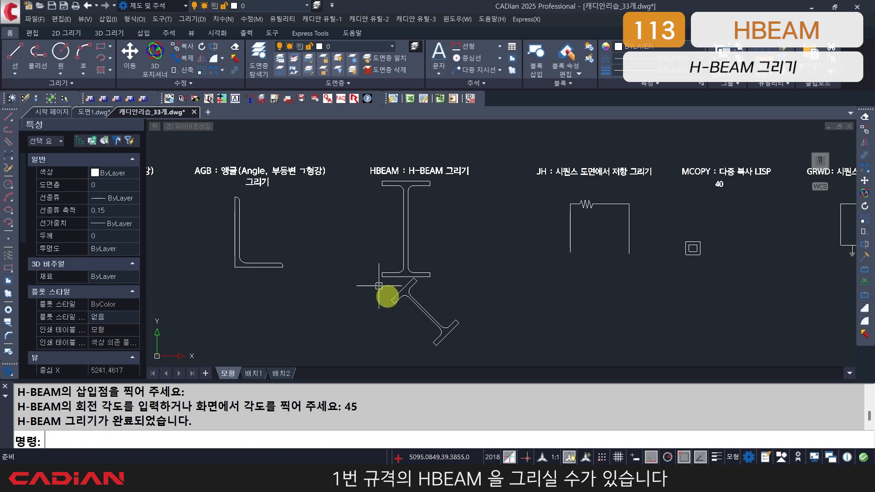
scroll(453, 181, up, 1)
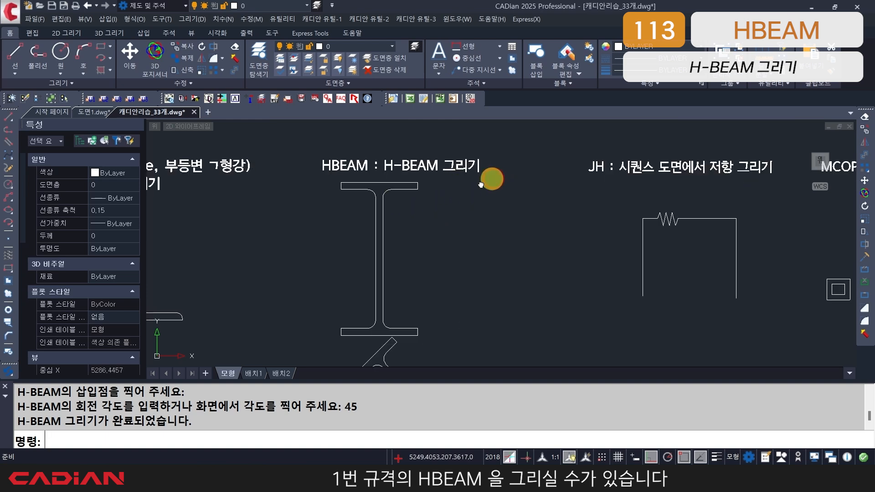
scroll(488, 181, up, 1)
Set the electrical symbol insertion scale to 2 with FAC for the JH sample circuit
mouse_move(439, 234)
middle_down()
mouse_move(377, 220)
mouse_move(354, 229)
middle_up()
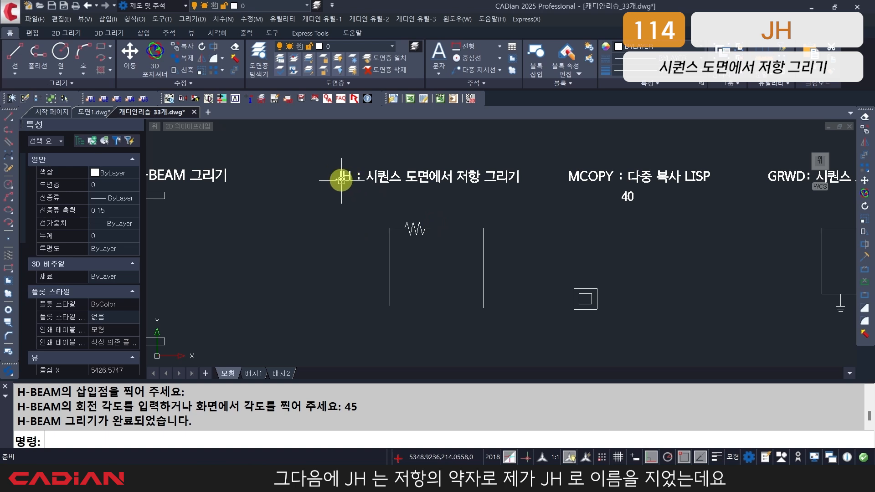
middle_drag(364, 212, 332, 221)
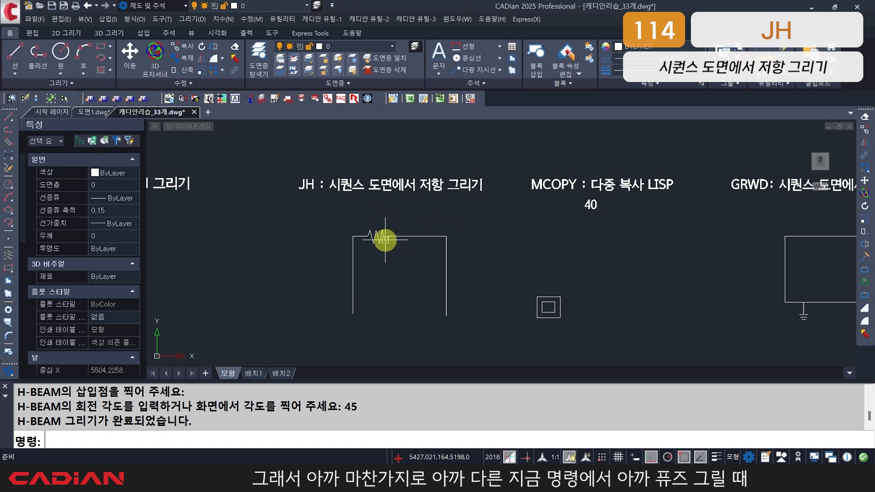
scroll(386, 254, down, 4)
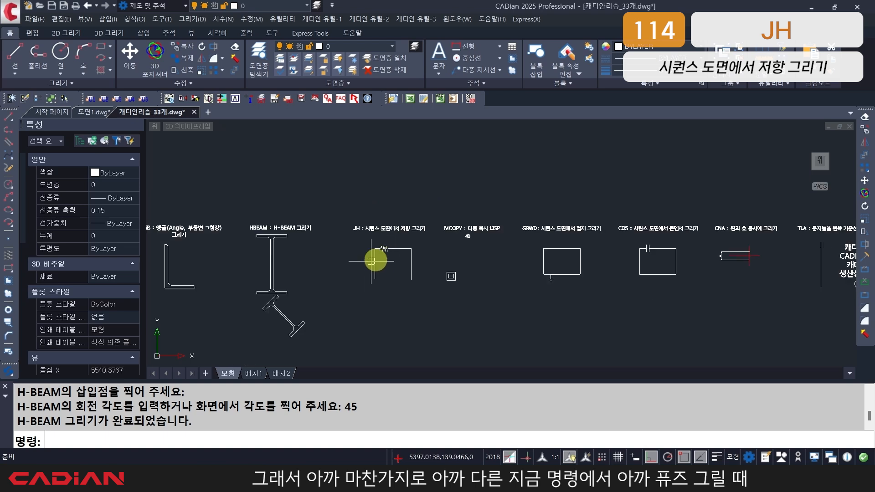
middle_drag(275, 273, 340, 273)
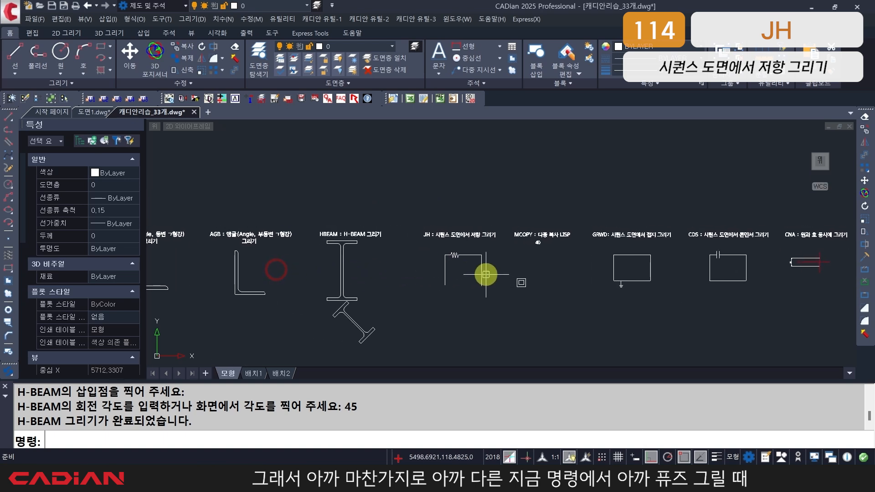
scroll(481, 273, up, 5)
text(FAC)
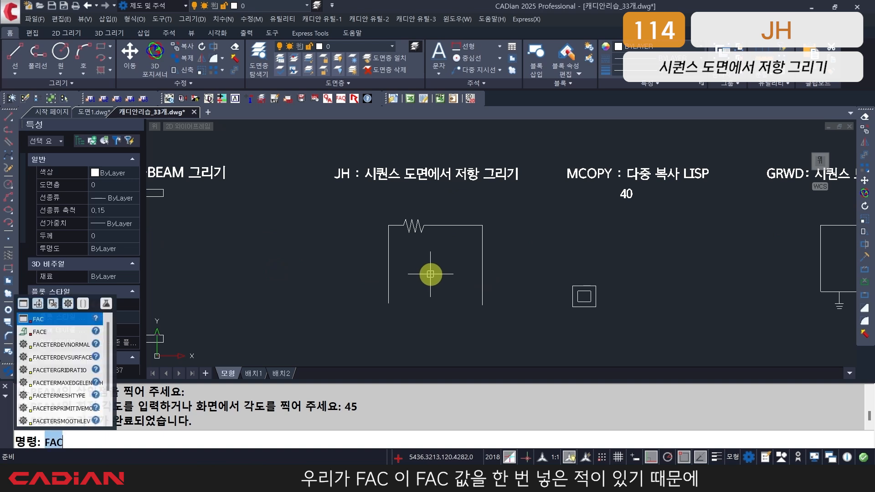
key(Return)
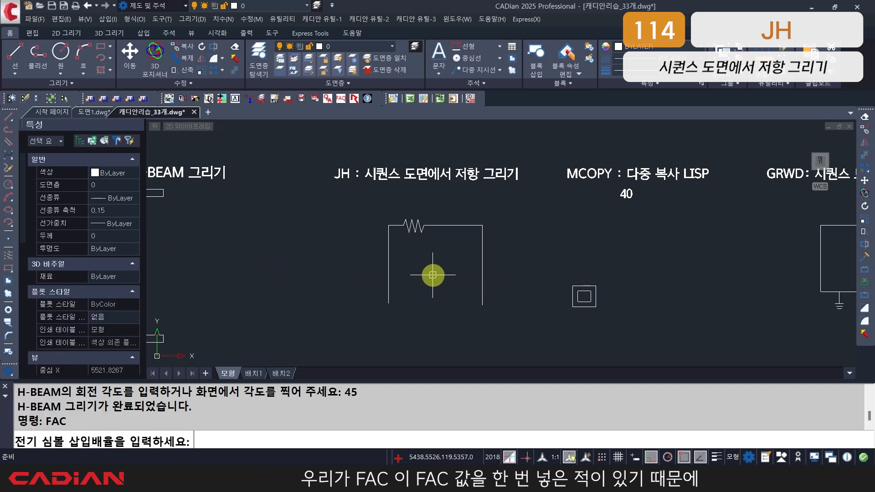
text(2)
key(Return)
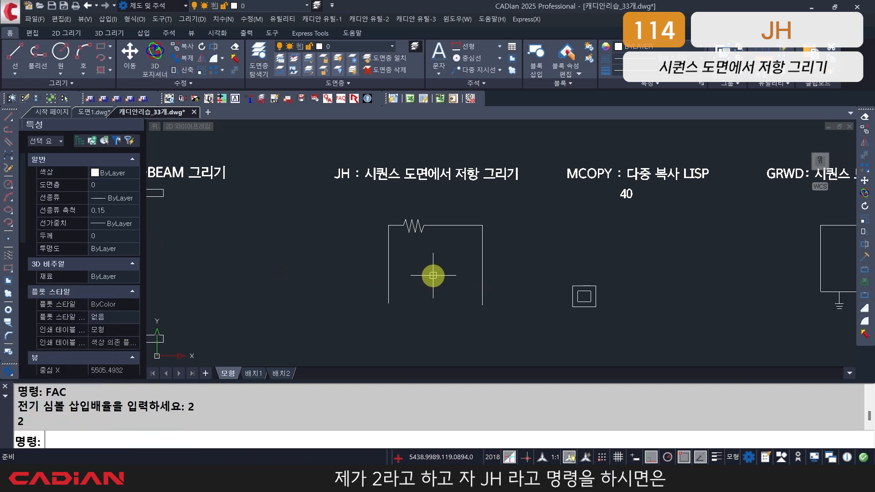
Draw a resistor with JH on the circuit's upper horizontal line, extending rightward beyond the existing resistor
text(JH)
key(Return)
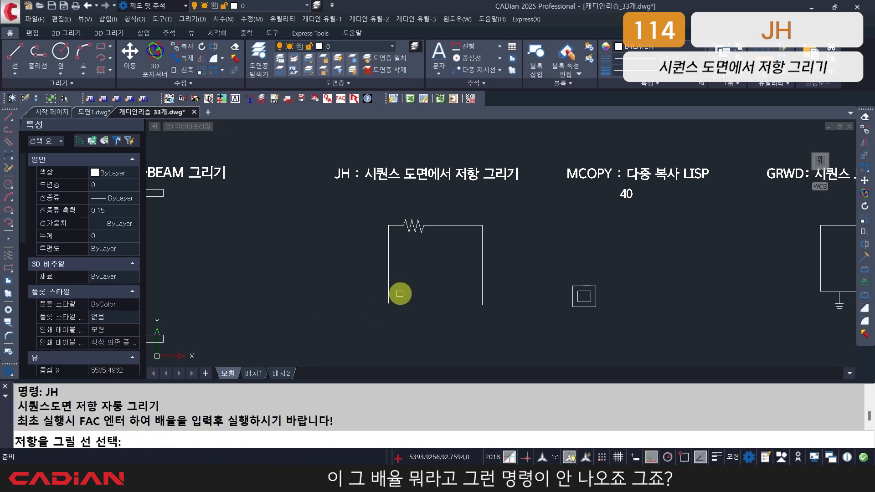
scroll(446, 246, up, 2)
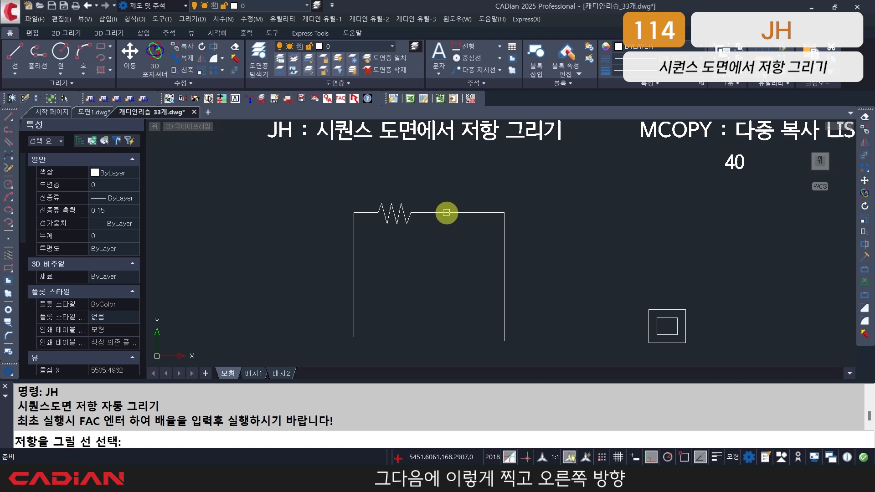
click(446, 213)
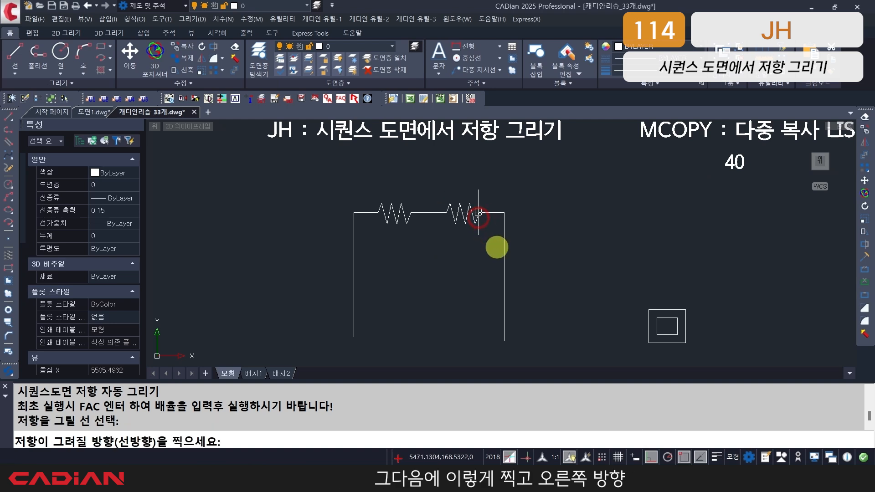
click(478, 212)
Draw one resistor on each vertical circuit line with JH, upward on the right line and downward on the left
key(Return)
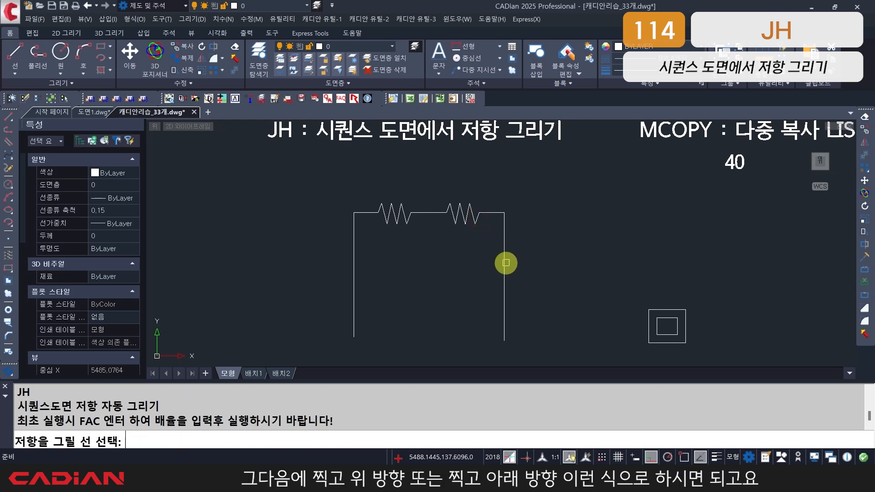
click(504, 263)
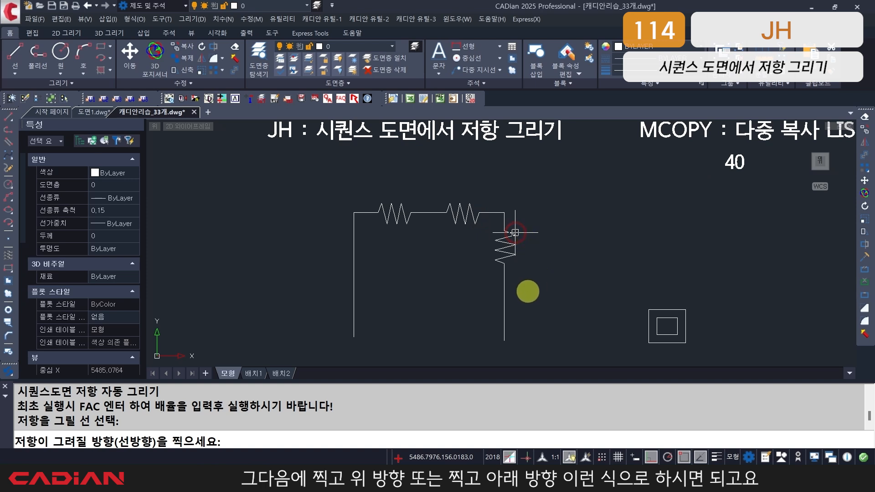
click(513, 294)
key(Return)
click(353, 243)
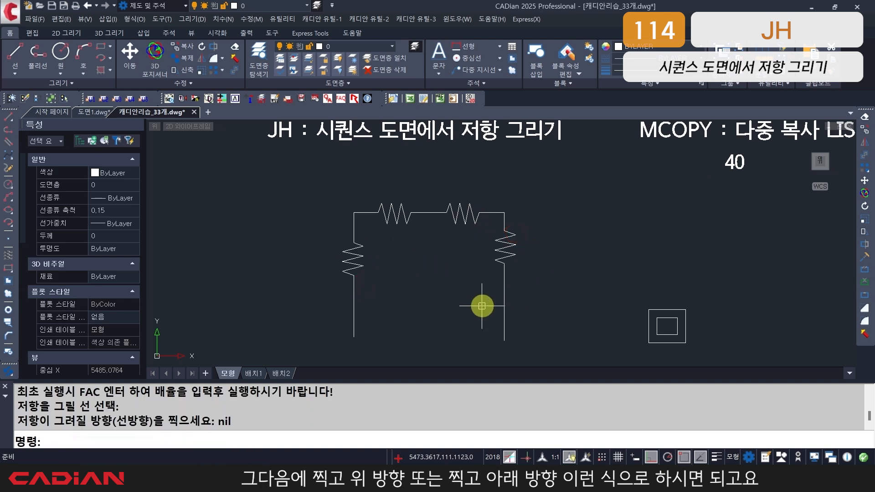
Set the electrical symbol insertion scale to 1 with FAC
text(FAC)
key(Return)
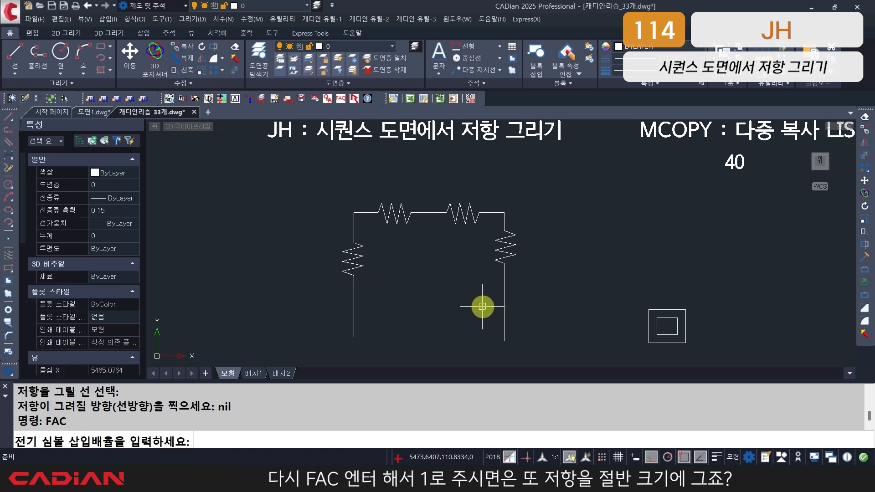
key(Return)
Draw a smaller resistor with JH on the lower part of each vertical line, downward on the right and upward on the left
text(J)
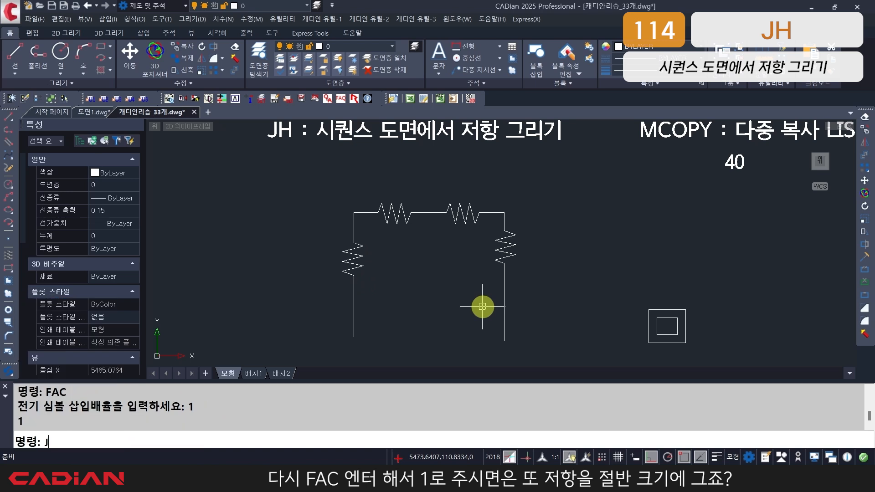
text(H)
key(Return)
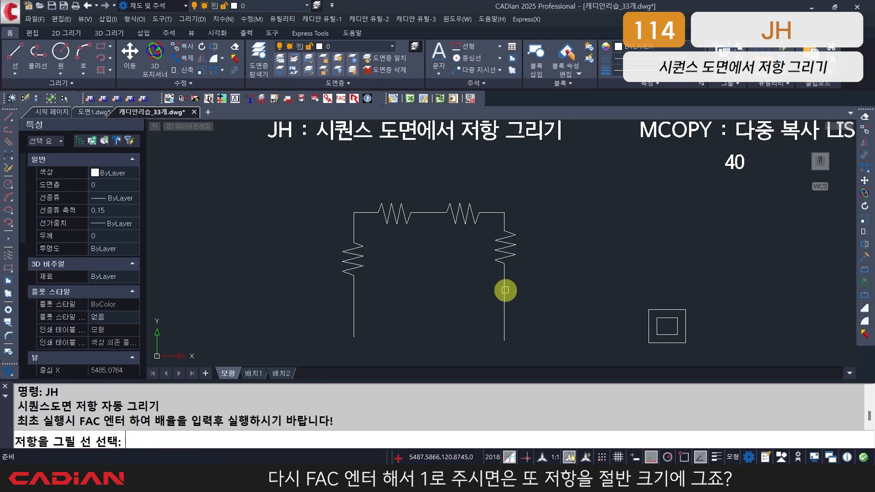
click(505, 291)
click(519, 310)
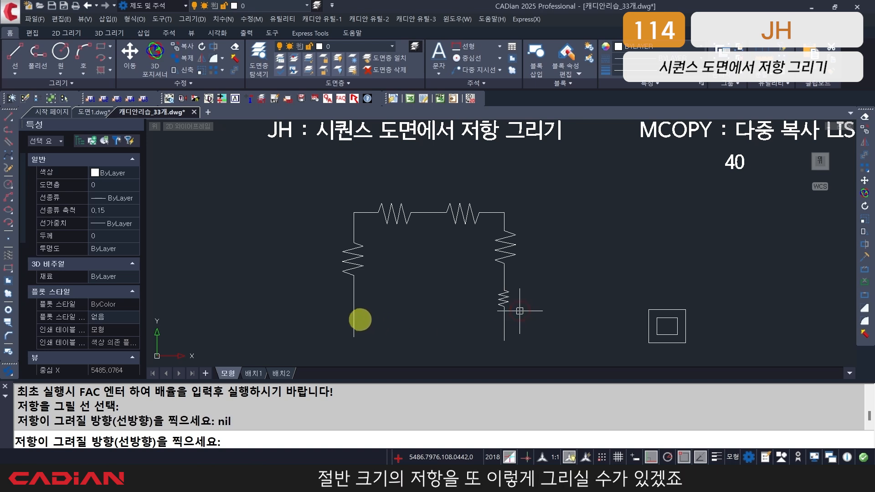
key(Return)
click(355, 308)
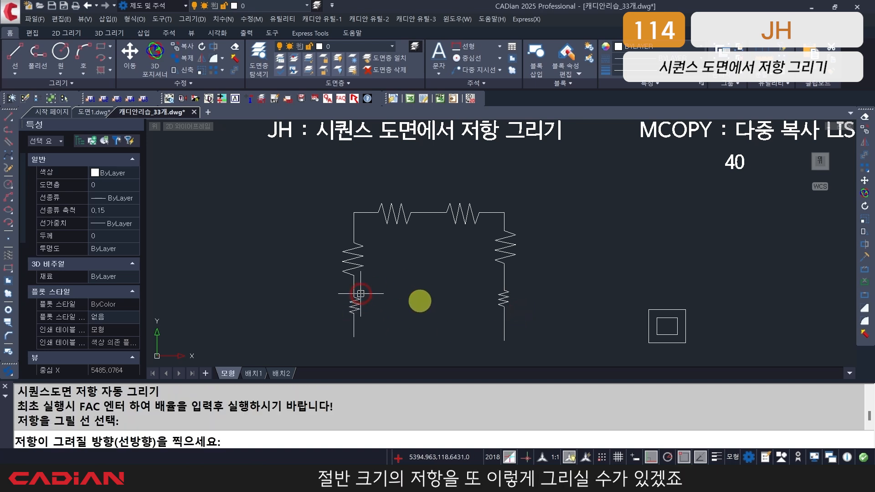
click(352, 315)
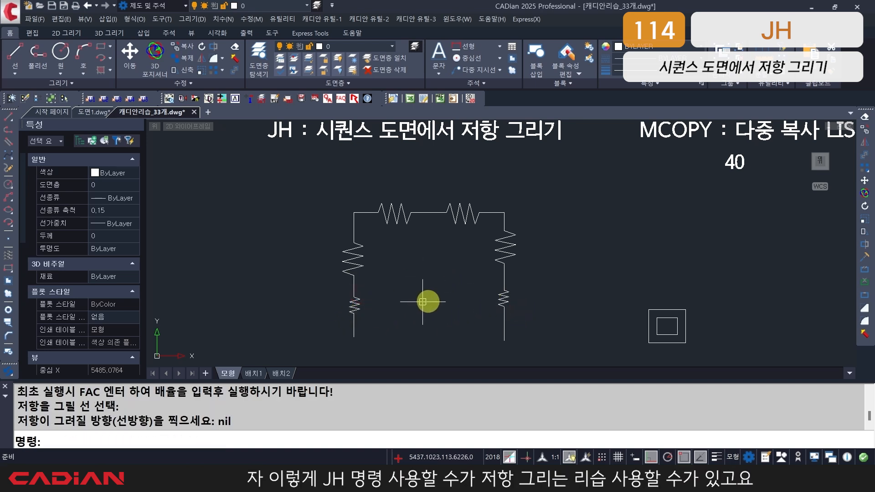
Copy the nested squares rightward four times with MCOPY at a spacing of 40, using the outer square's lower-left corner as base point
scroll(407, 304, down, 2)
scroll(408, 290, up, 2)
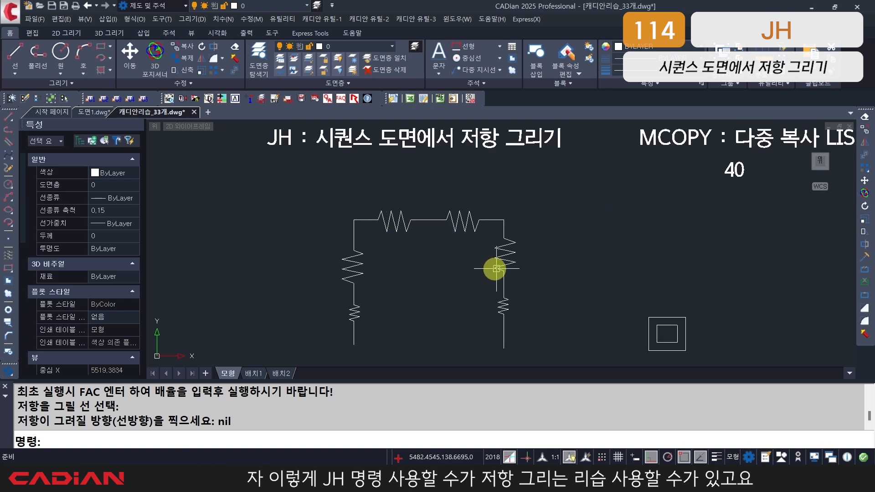
middle_drag(496, 269, 321, 269)
scroll(351, 268, down, 2)
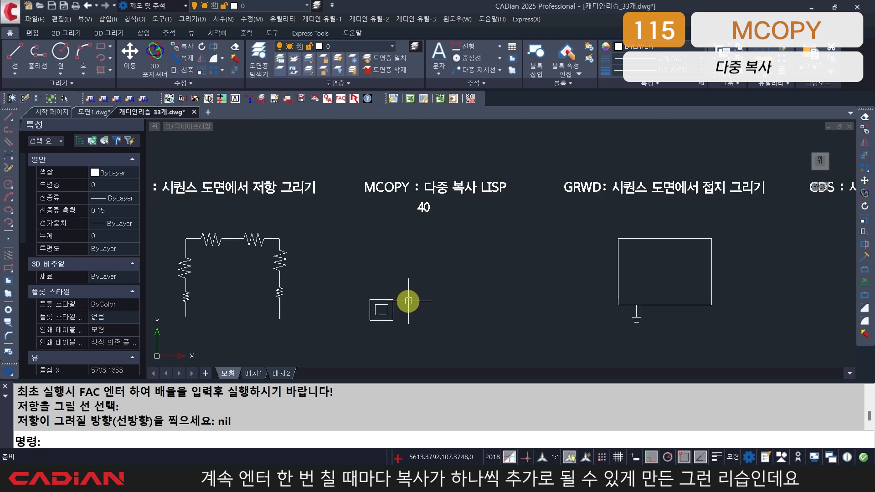
middle_drag(409, 301, 352, 307)
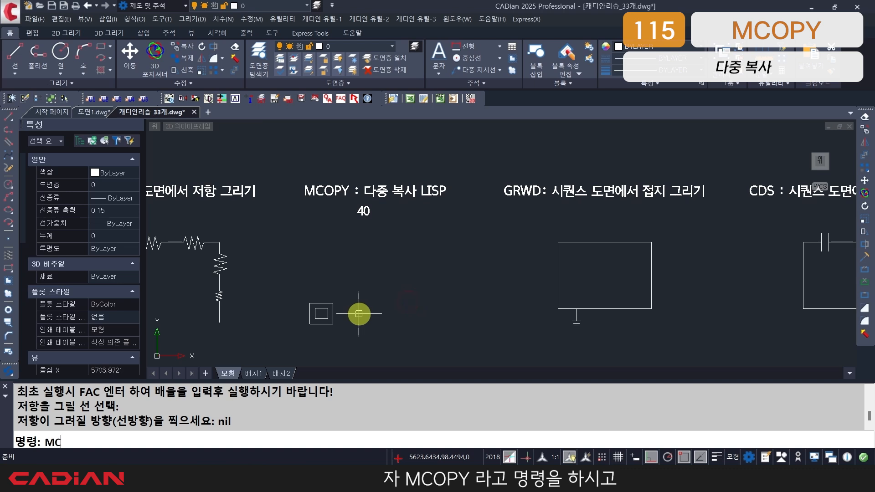
key(Return)
click(300, 293)
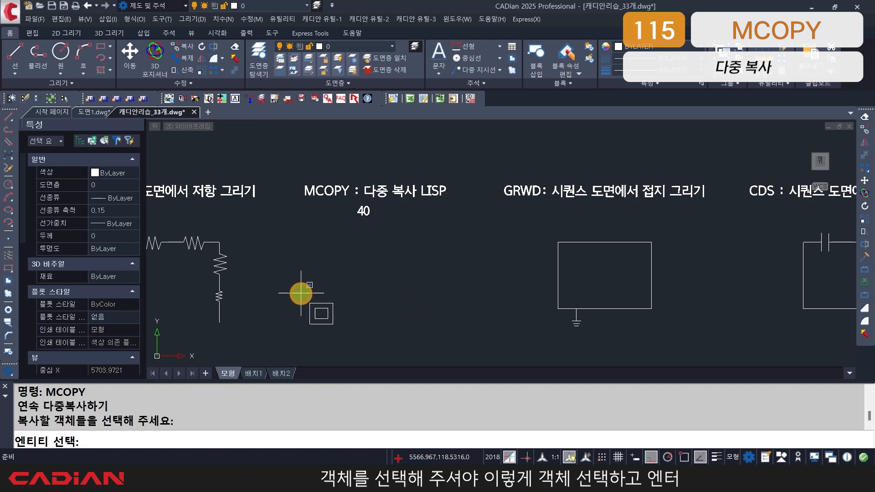
click(349, 337)
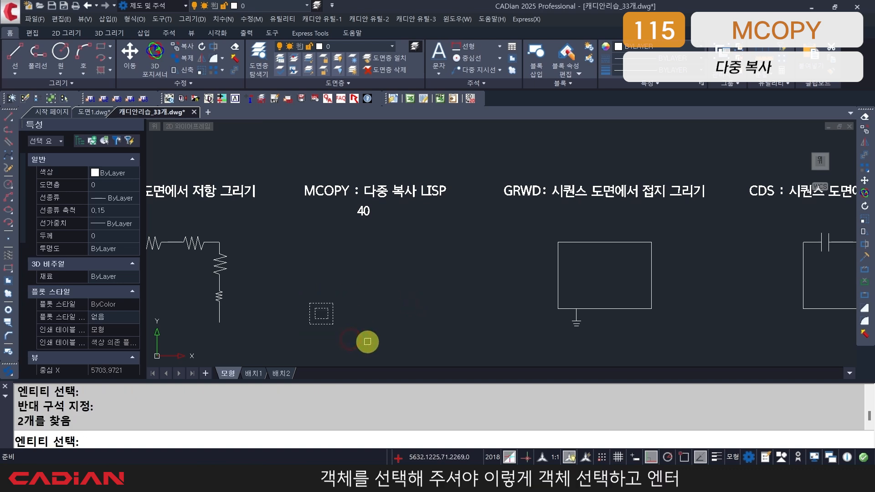
key(Return)
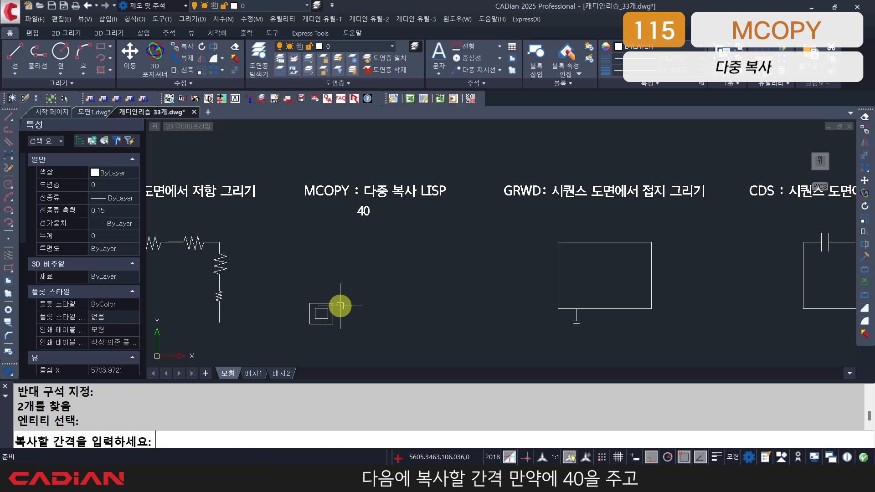
key(Return)
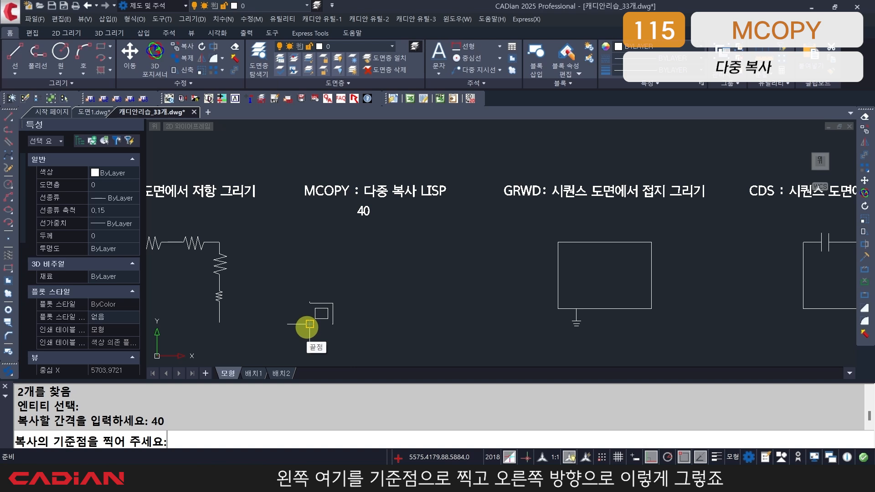
click(310, 324)
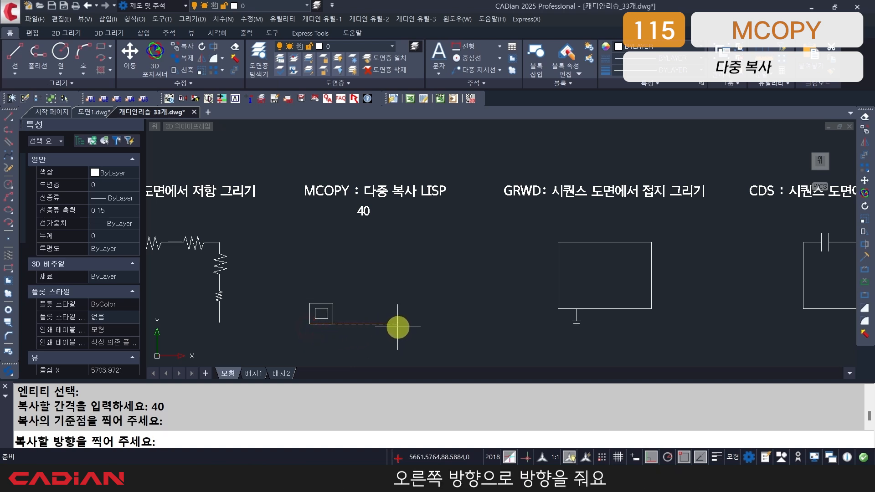
click(398, 327)
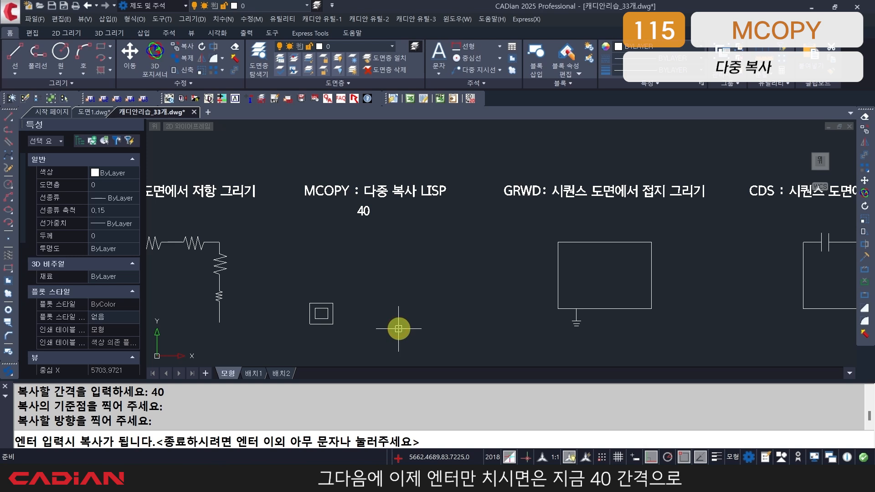
key(Return)
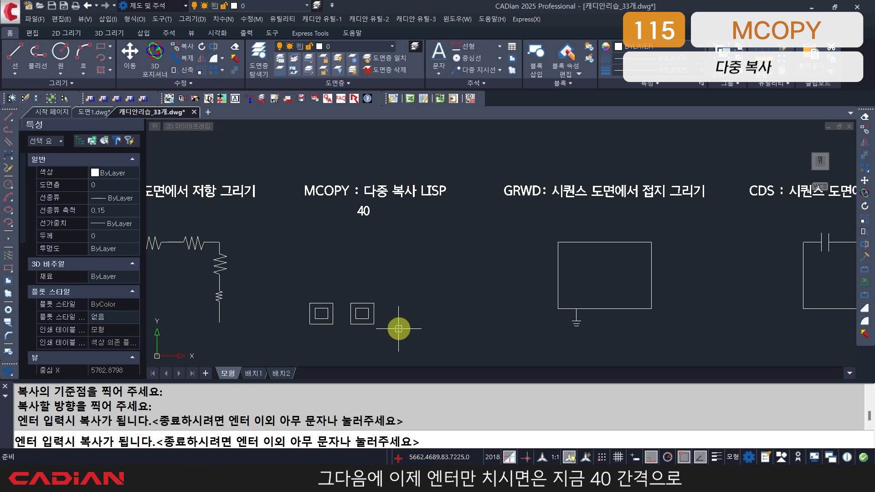
key(Return)
key(Return)
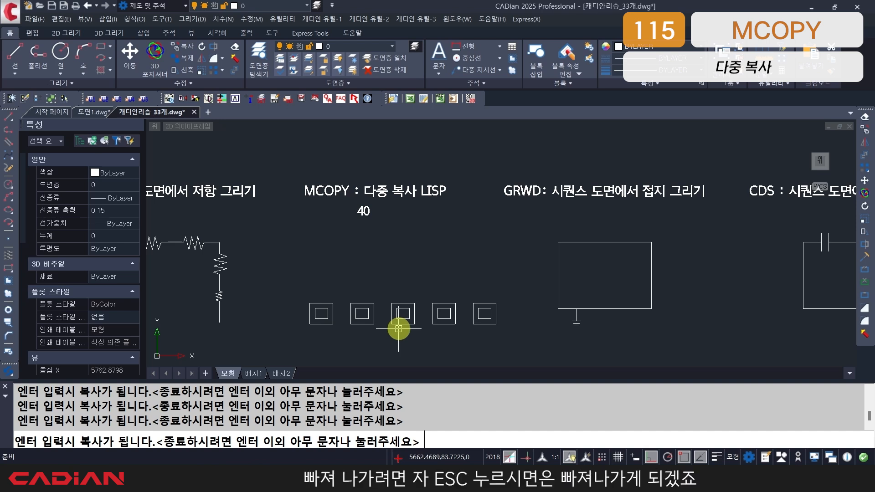
key(Escape)
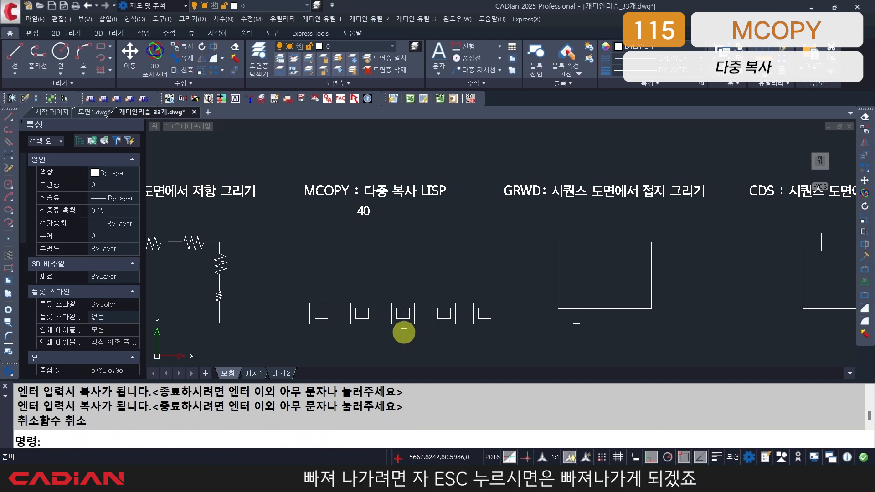
Erase the four copied nested squares with a crossing window, keeping the original pair
text(e)
key(Return)
text(c)
key(Return)
click(342, 292)
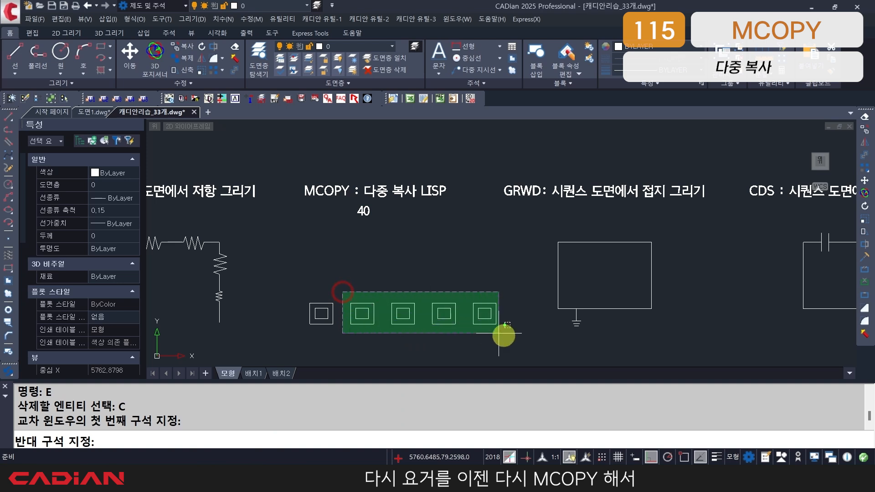
click(509, 337)
key(Return)
Copy the nested squares diagonally up and right four times with MCOPY at a spacing of 40, with ortho mode off
text(MCOPY)
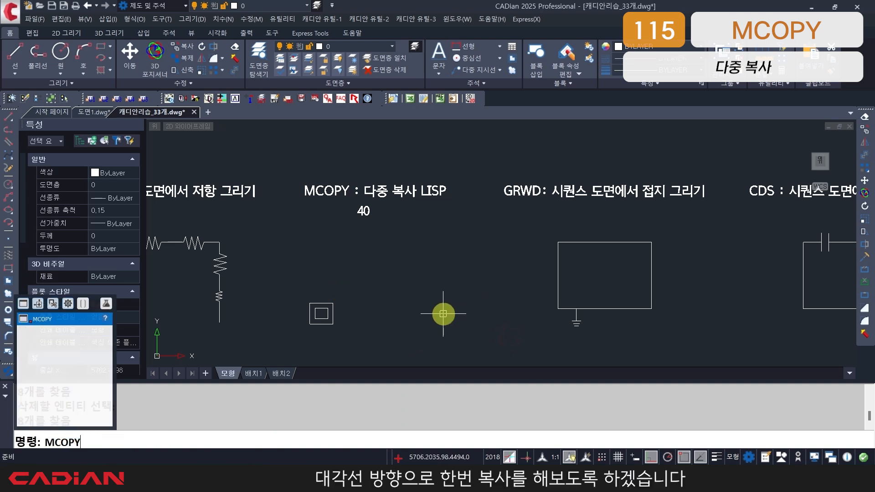
key(Return)
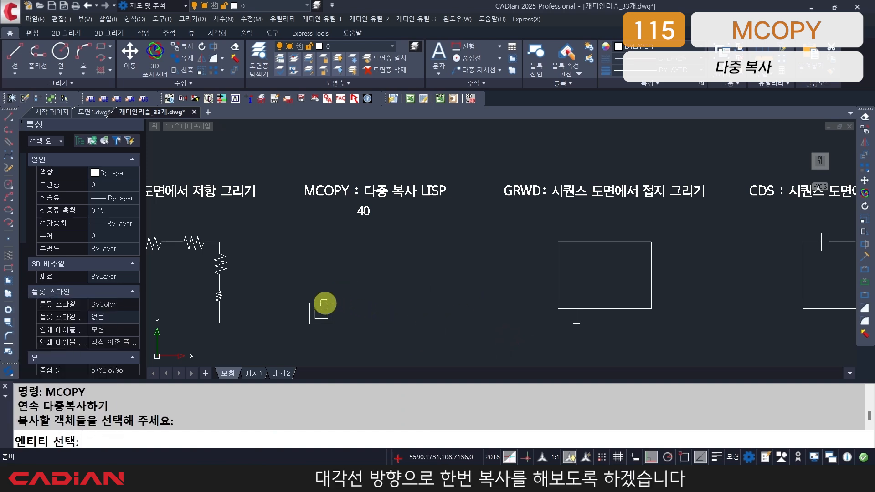
click(297, 295)
click(356, 338)
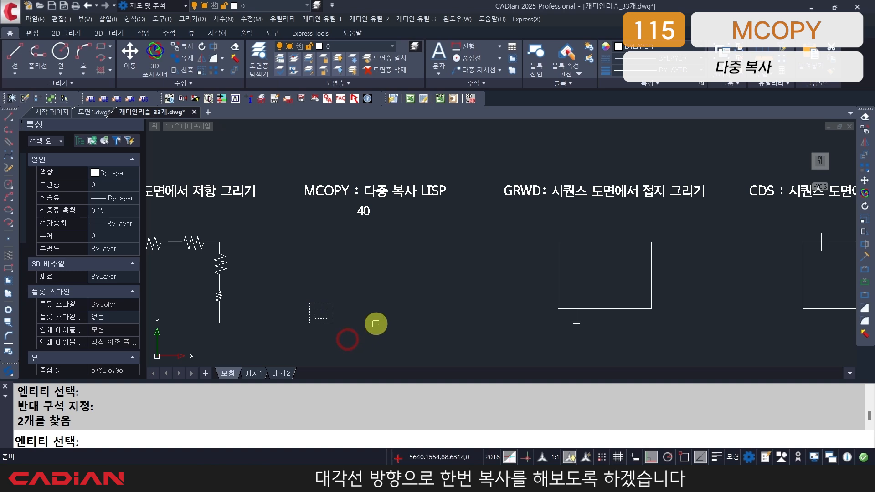
key(Return)
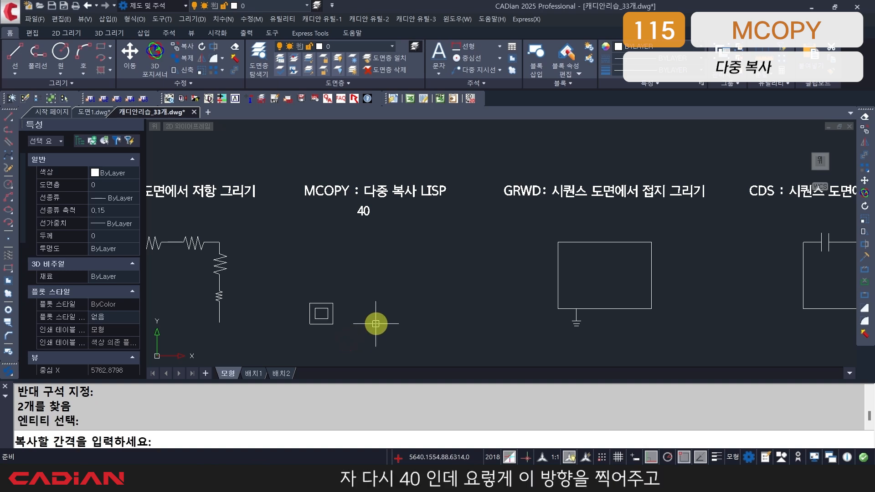
text(40)
key(Return)
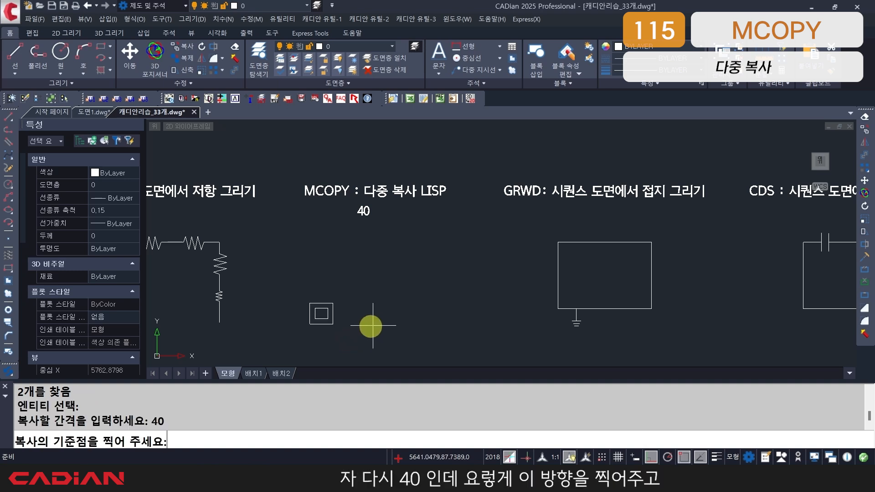
click(313, 327)
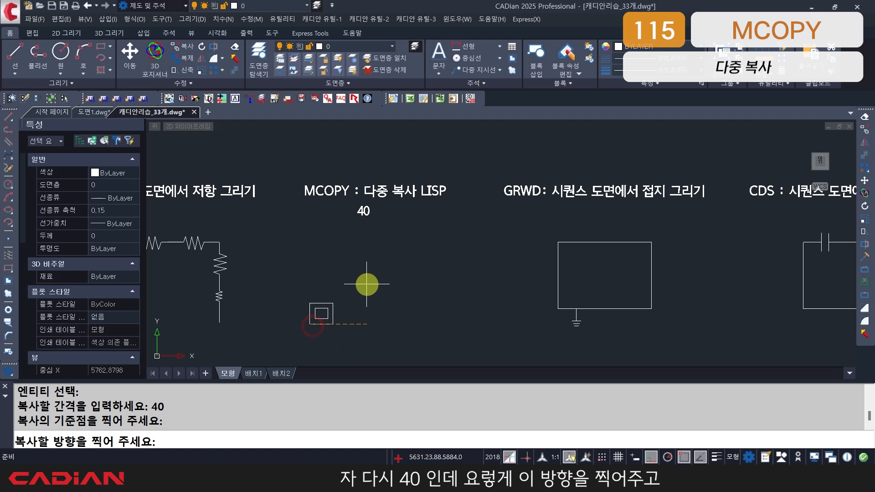
key(F8)
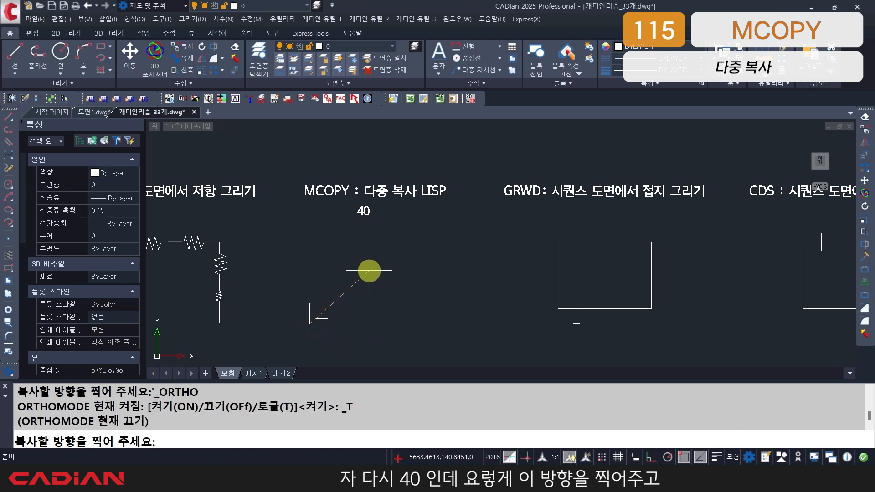
click(369, 270)
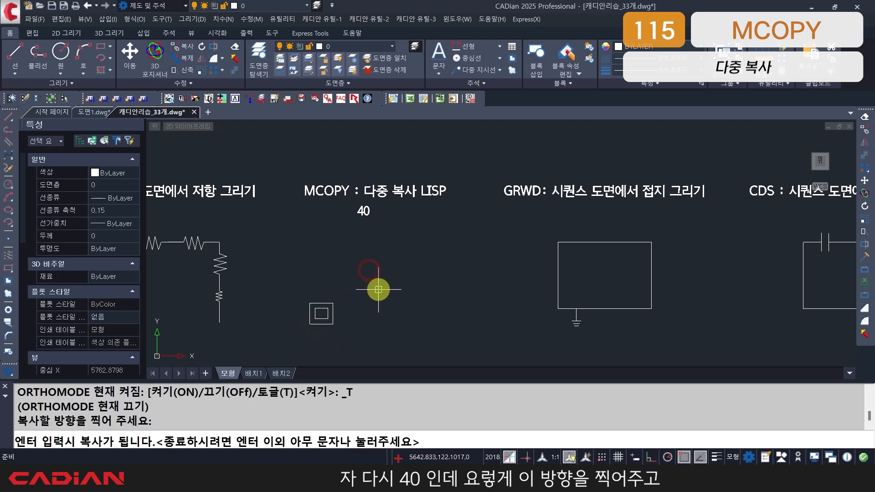
key(Return)
key(Return)
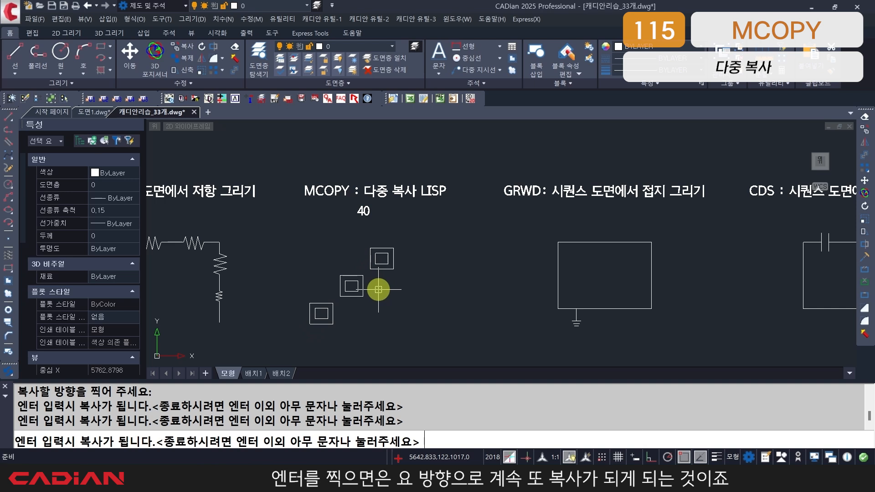
key(Return)
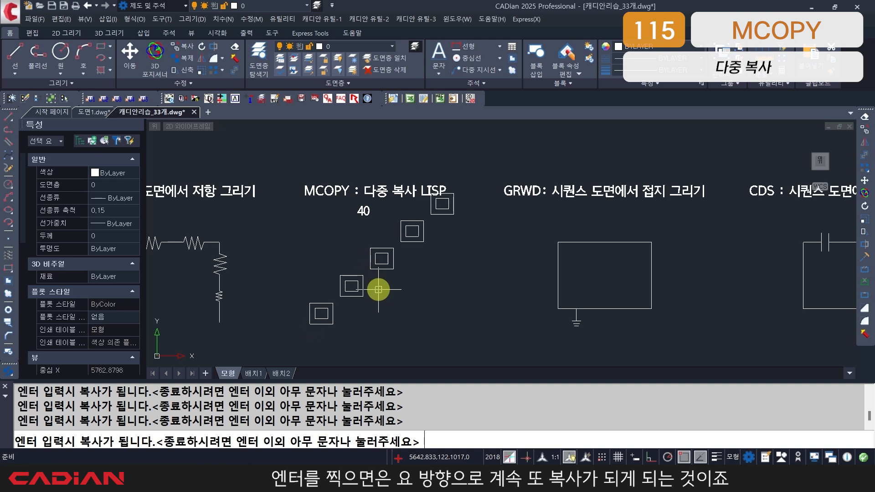
key(Escape)
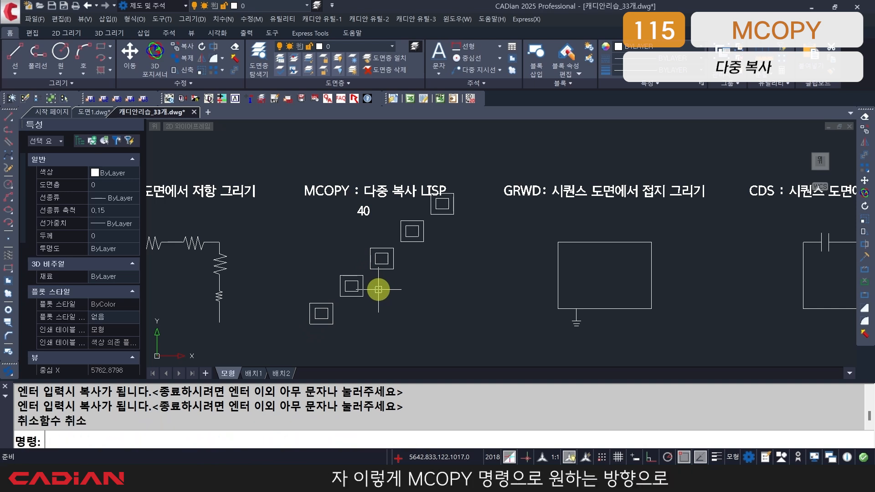
Undo the diagonal MCOPY copies so that only the original nested squares remain
key(ctrl+z)
key(ctrl+z)
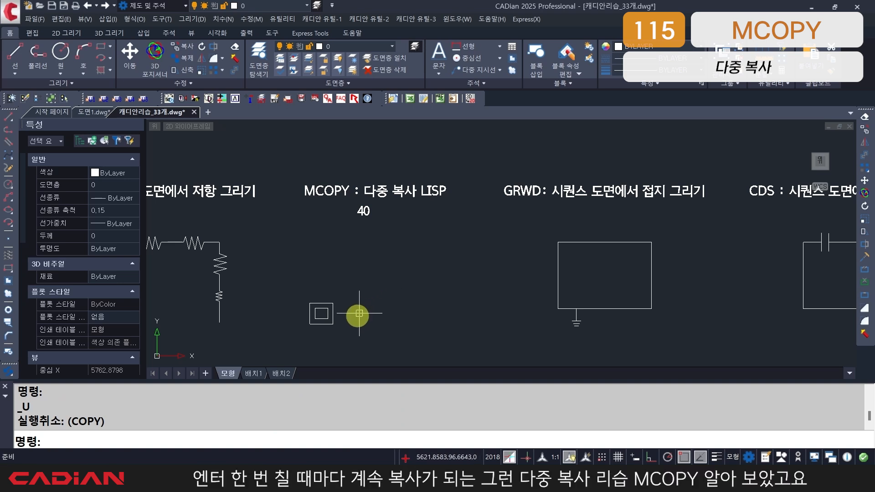
middle_drag(371, 307, 328, 312)
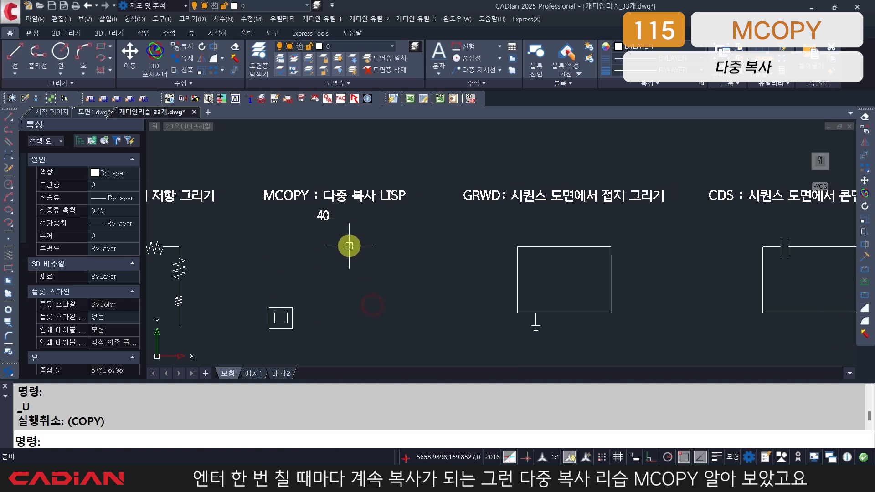
mouse_move(354, 272)
middle_down()
mouse_move(303, 271)
mouse_move(321, 268)
middle_up()
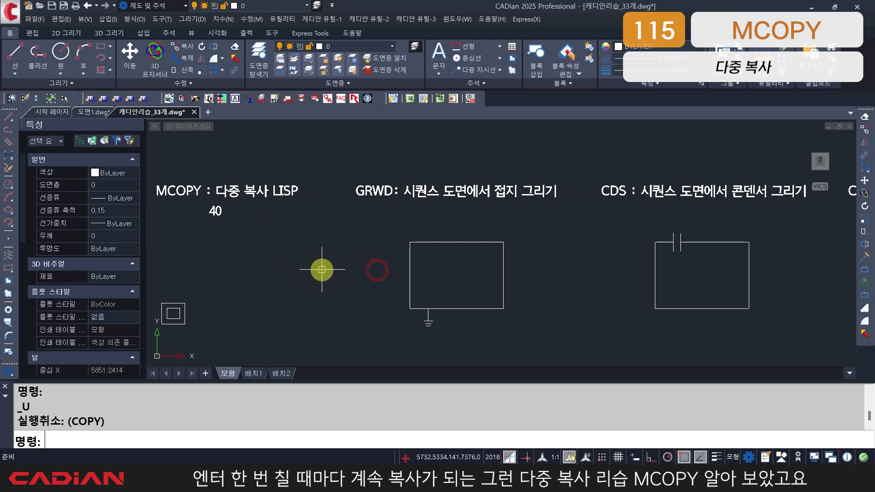
key(Escape)
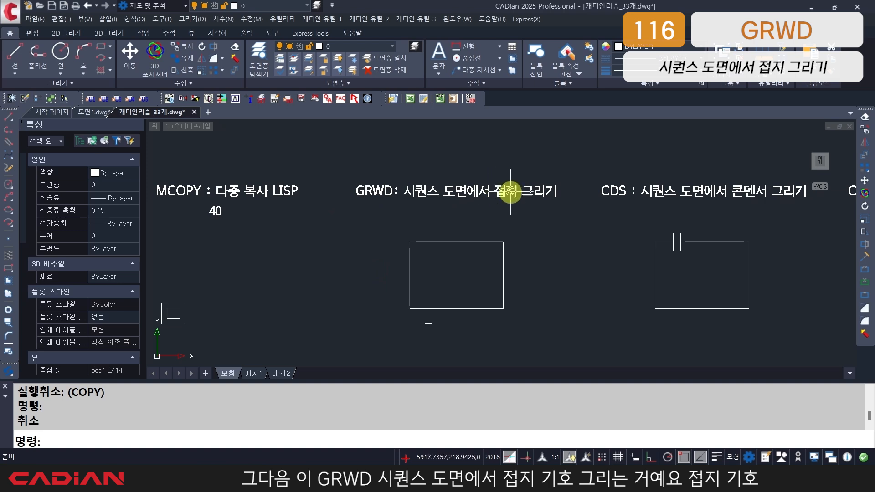
Set the electrical symbol insertion scale to 2 with FAC
scroll(450, 330, up, 2)
scroll(433, 313, down, 2)
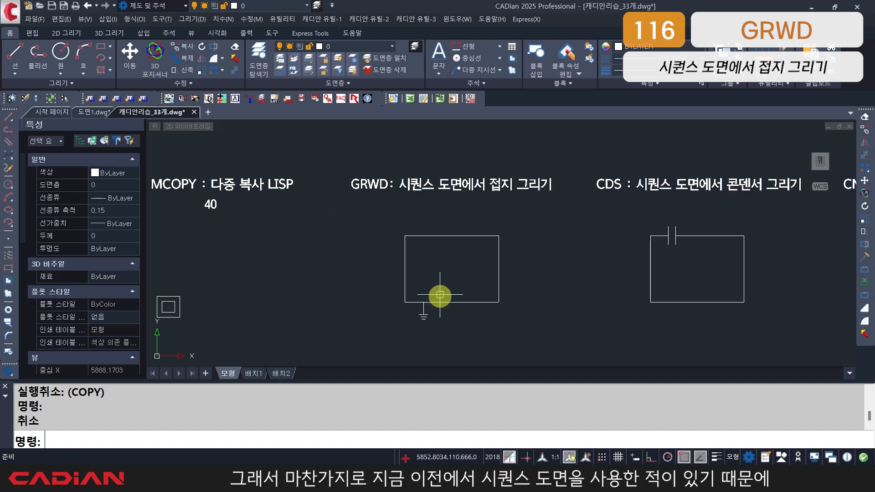
middle_drag(446, 303, 379, 313)
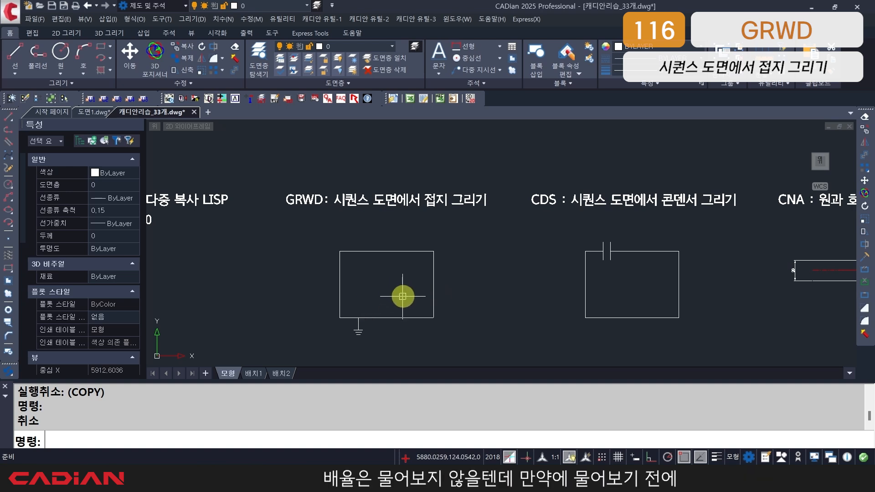
text(AC)
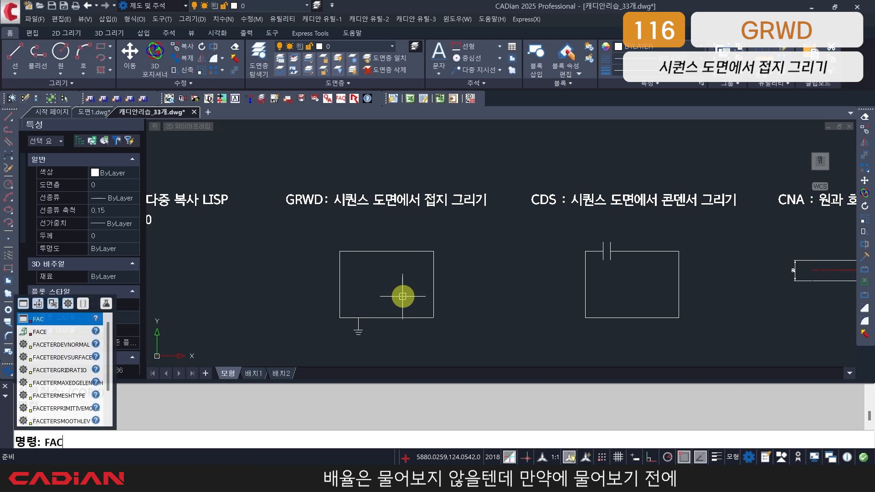
key(Return)
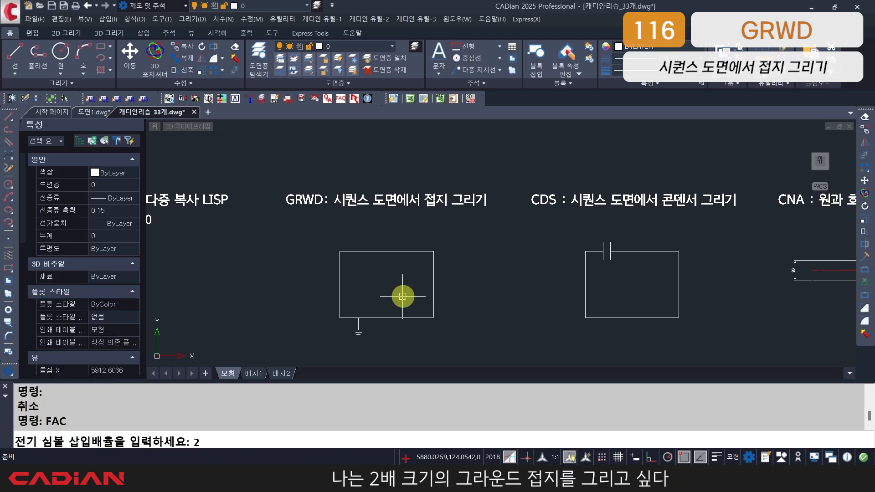
text(2)
key(Return)
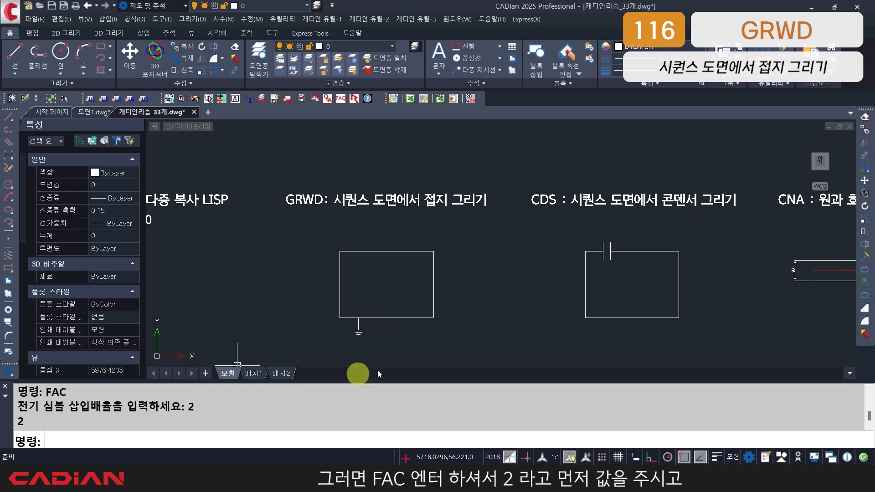
Draw ground symbols with GRWD on the sample rectangle, one downward from its bottom edge and one rightward from its right edge
text(GRWD)
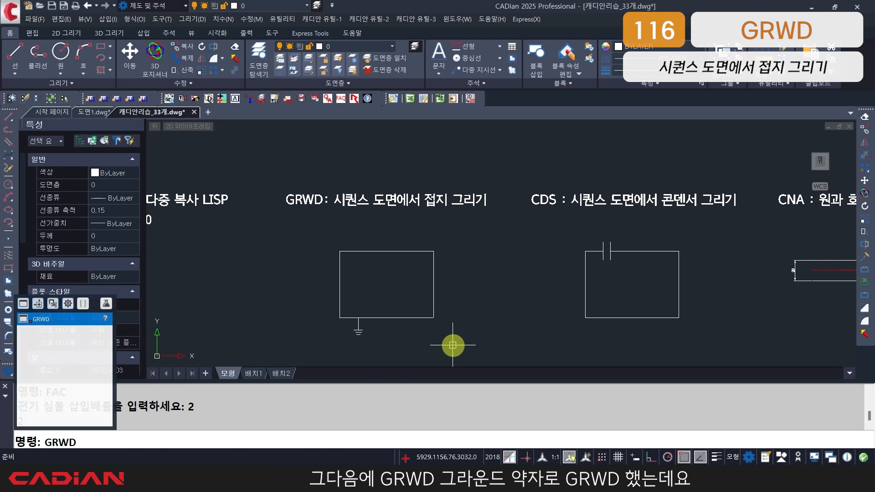
key(Return)
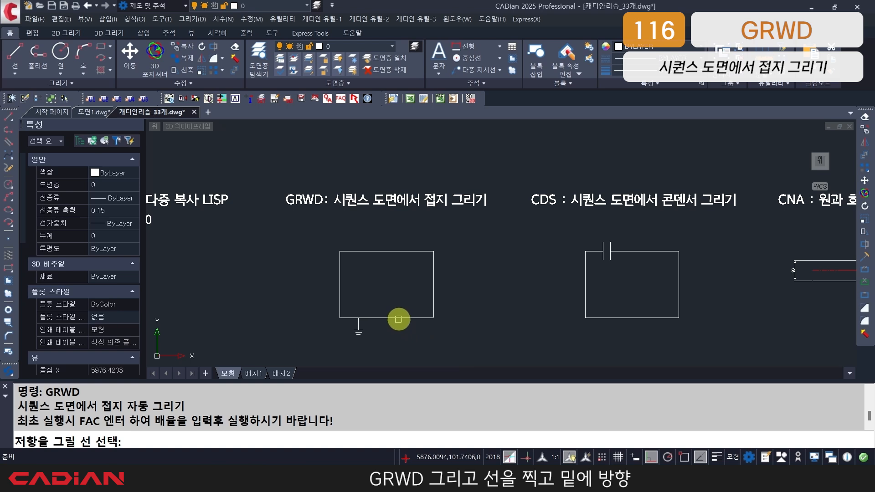
click(399, 318)
click(404, 340)
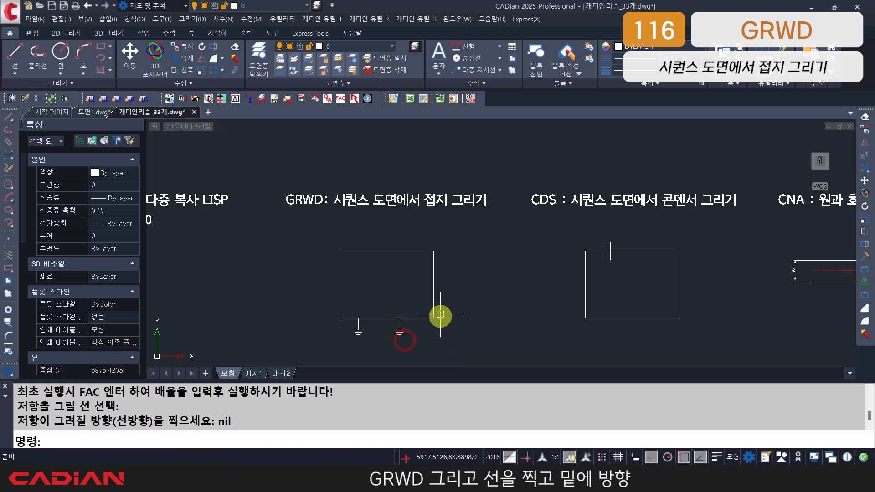
key(Return)
click(434, 288)
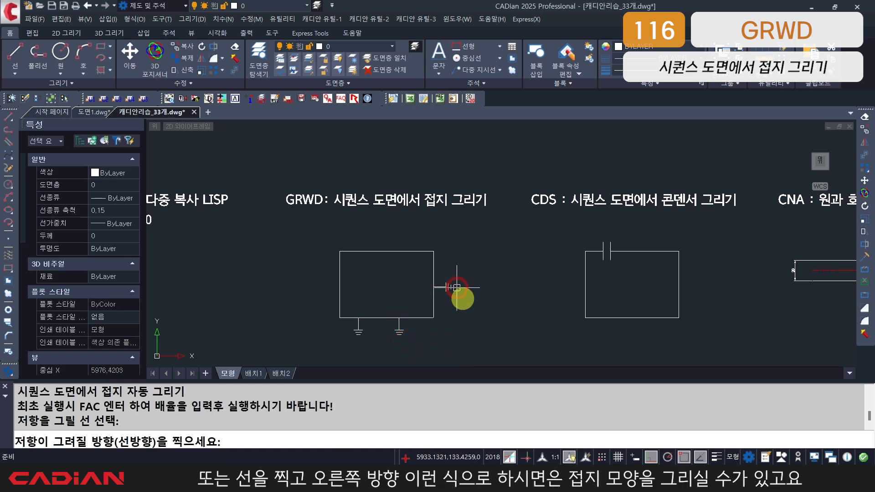
click(454, 292)
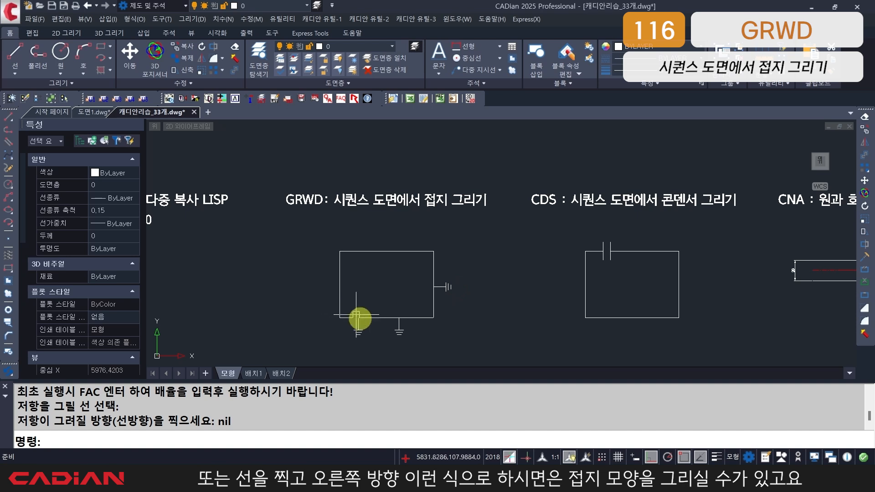
Set the electrical symbol insertion scale to 3 with FAC
text(FA)
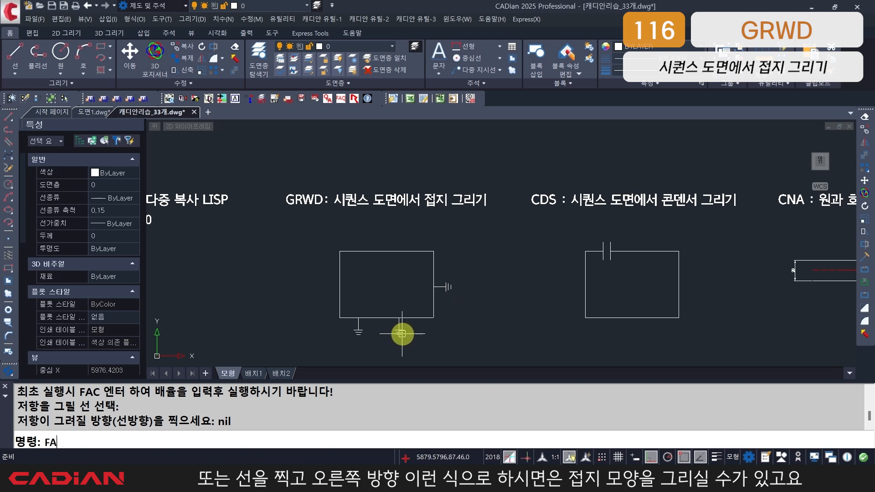
text(C)
key(Return)
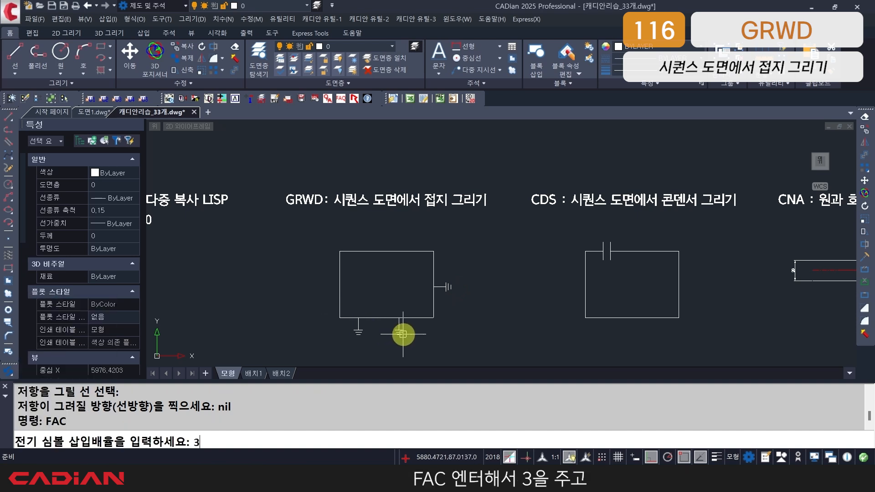
key(Return)
Draw two larger ground symbols with GRWD, one downward from the rectangle's bottom edge and one leftward from its left edge
text(GRW)
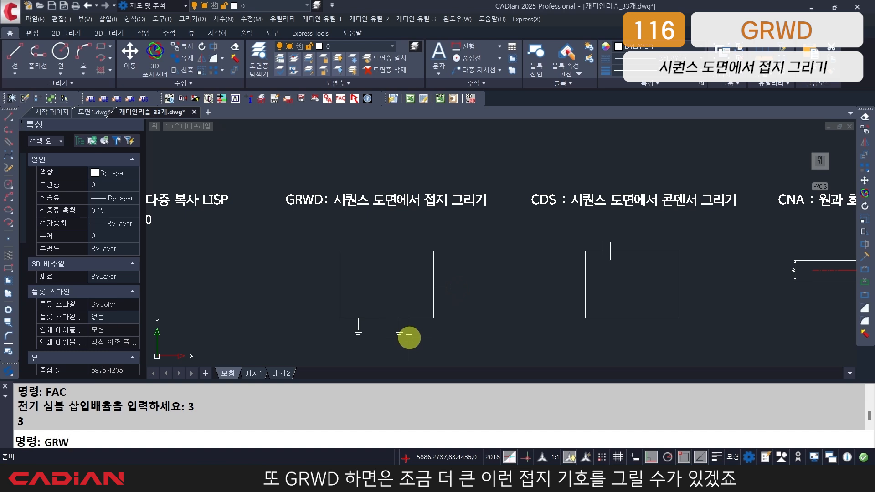
text(D)
key(Return)
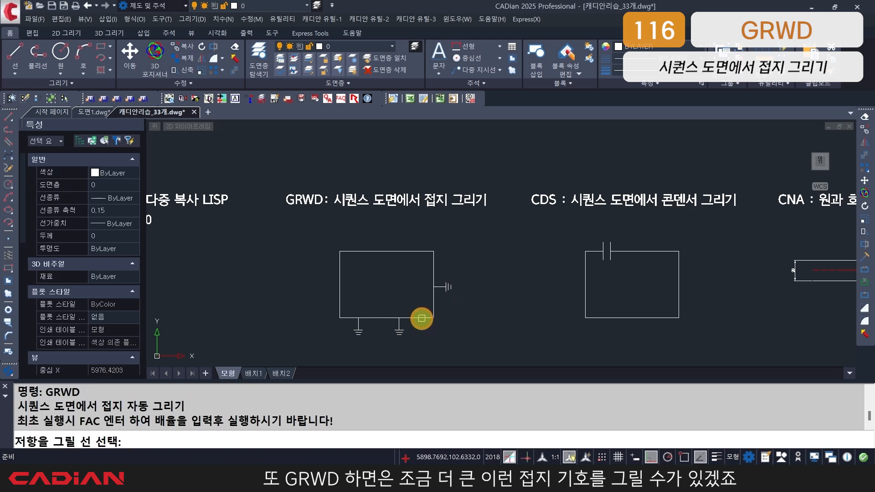
click(422, 318)
click(456, 346)
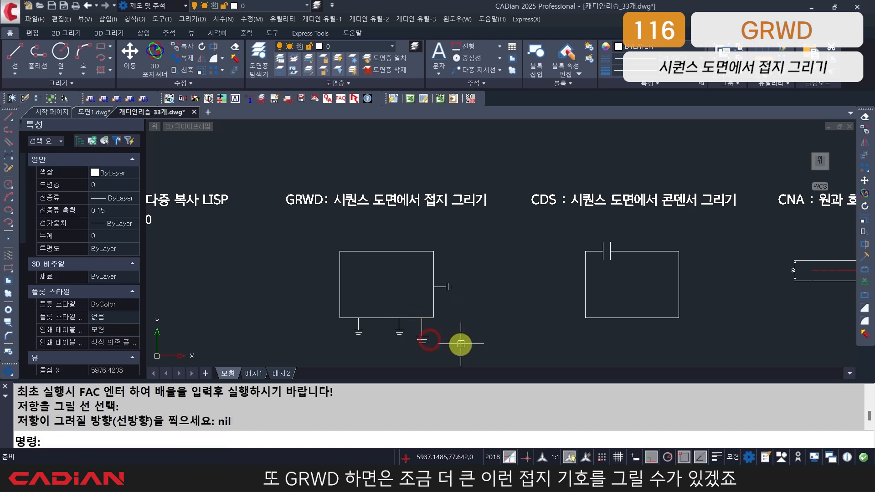
key(Return)
click(340, 284)
click(309, 289)
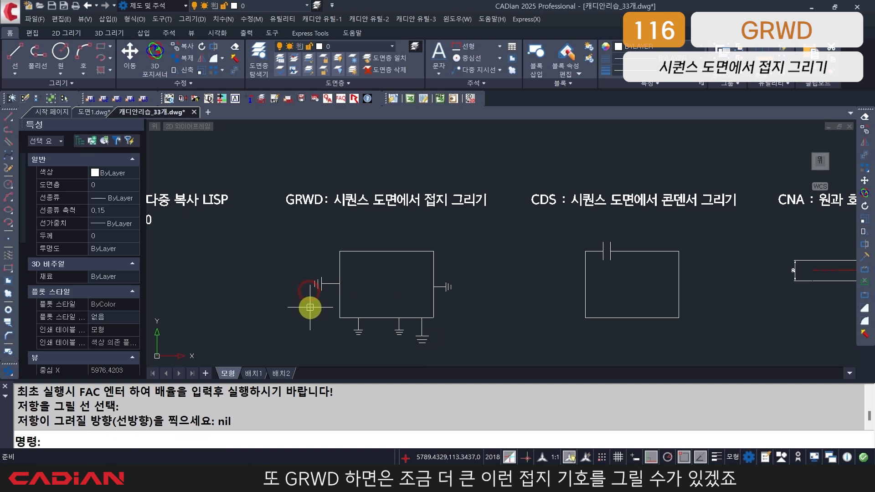
Draw a capacitor with CDS on the top edge of the CDS sample rectangle, directed to the right
middle_drag(370, 292, 248, 280)
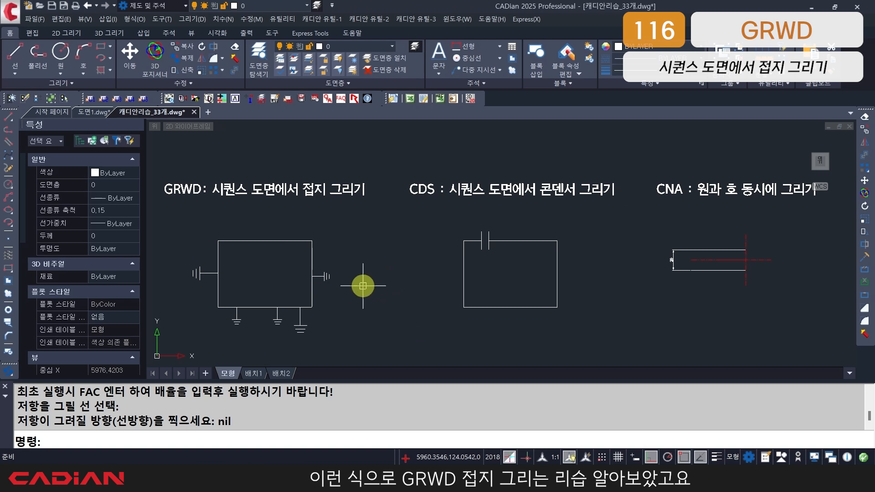
middle_drag(383, 294, 361, 296)
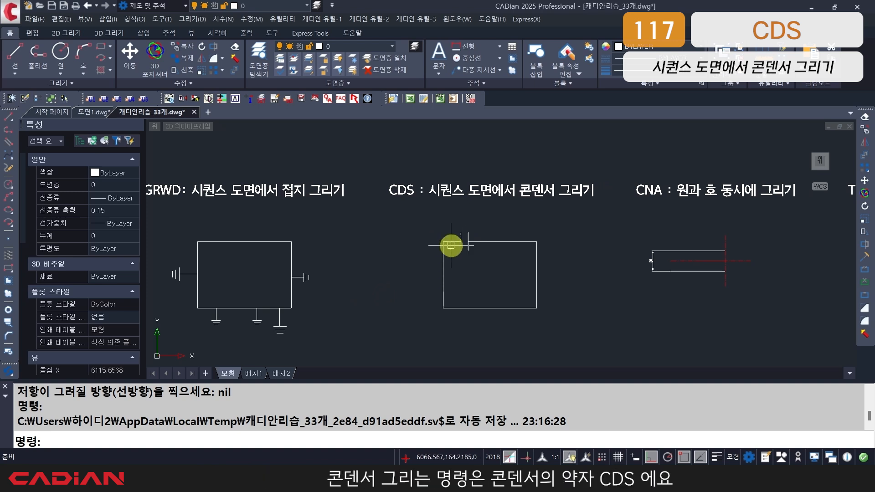
key(Escape)
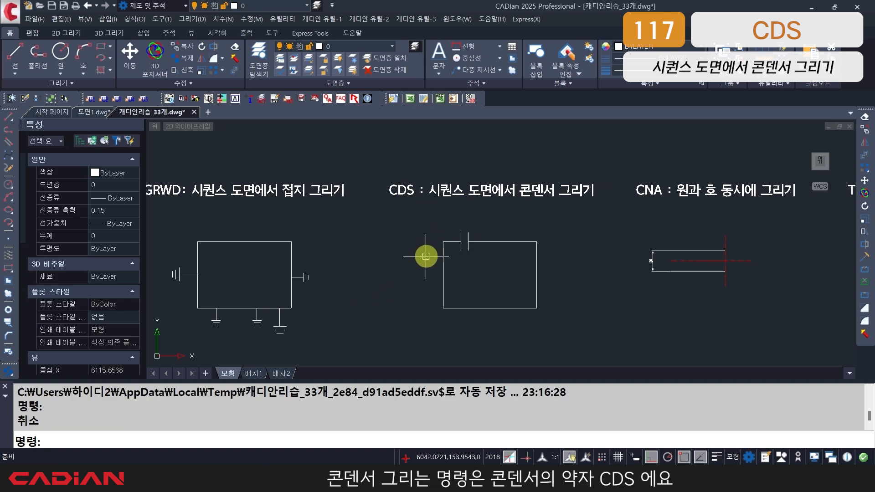
key(Return)
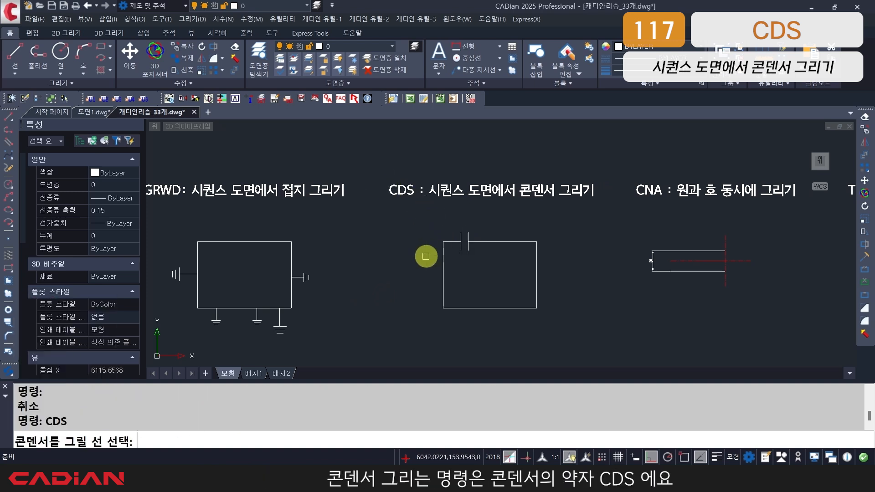
click(497, 243)
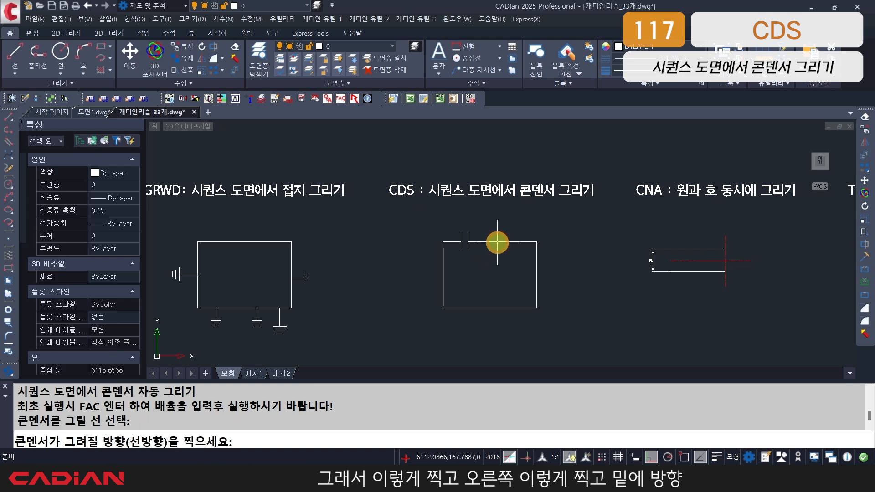
click(513, 243)
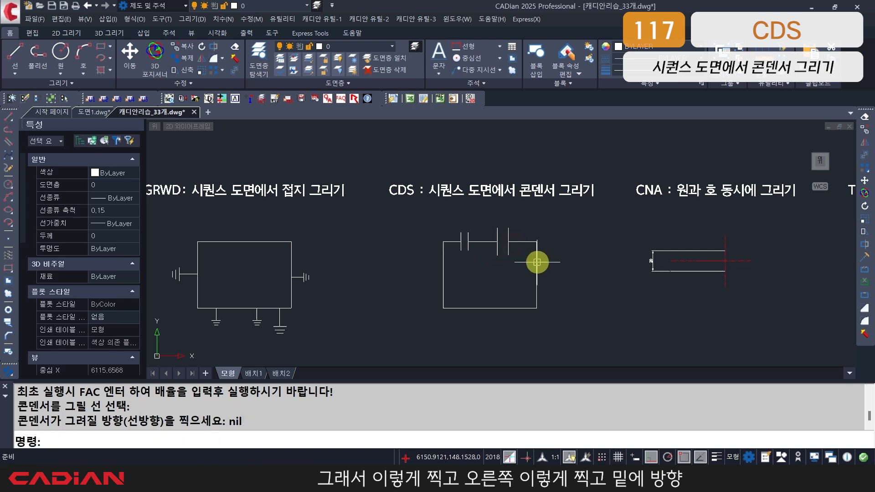
Add capacitors with CDS on the rectangle's right edge, directed downward, and on its bottom edge, directed to the left
key(Return)
click(536, 260)
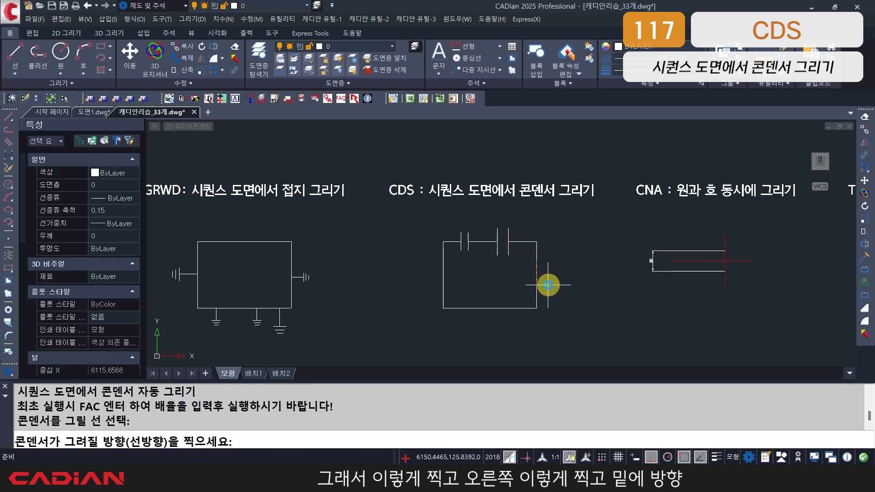
click(526, 310)
key(Return)
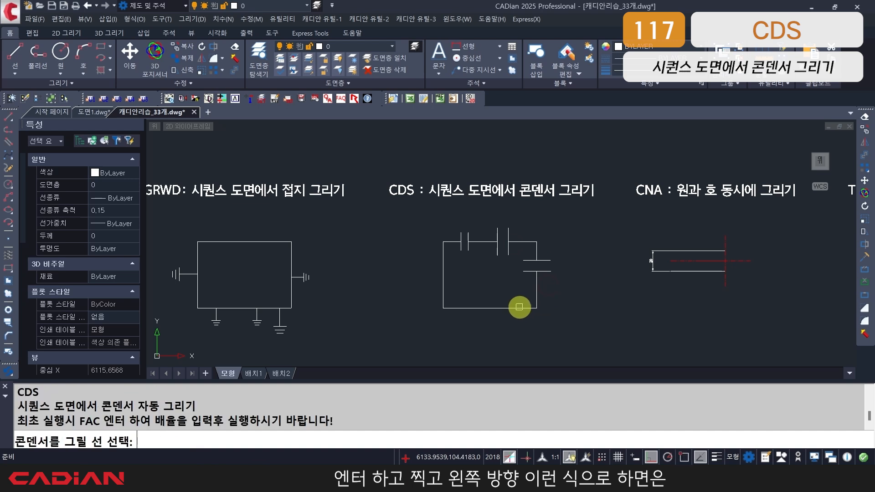
click(515, 307)
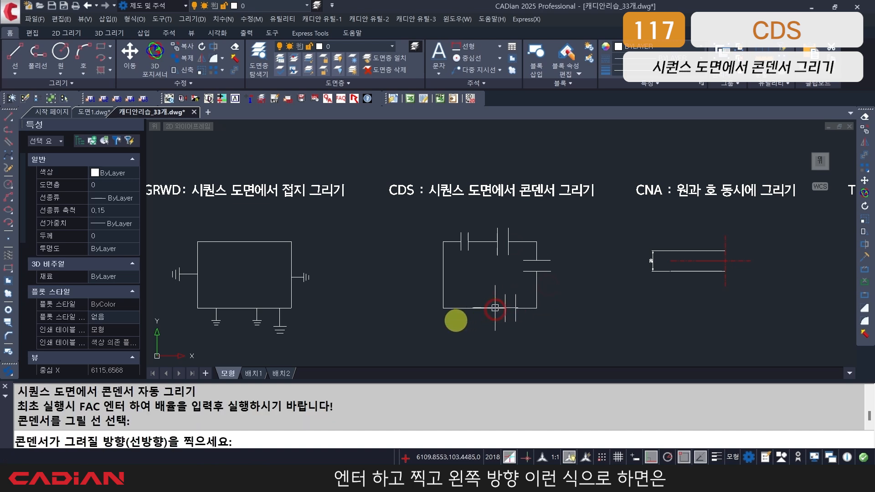
click(495, 307)
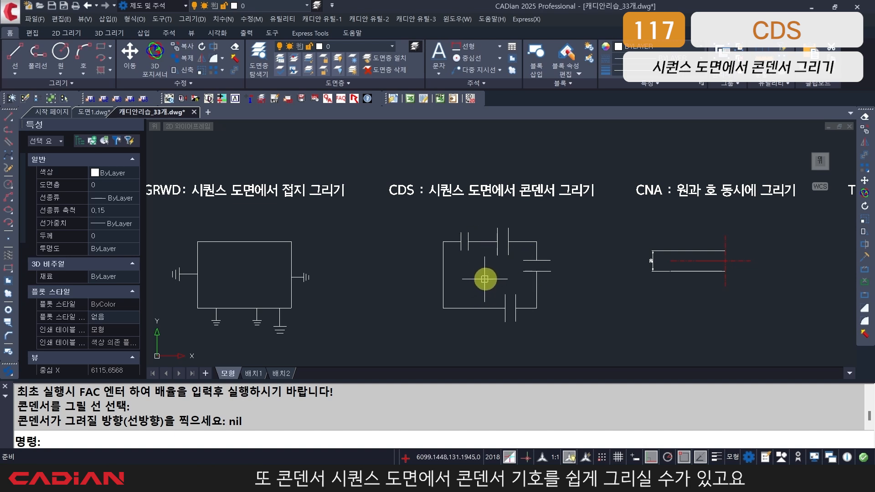
Erase the CNA sample's vertical red centre line and the horizontal centre line piece extending beyond the parallel lines
middle_drag(487, 278, 367, 281)
middle_drag(411, 261, 304, 276)
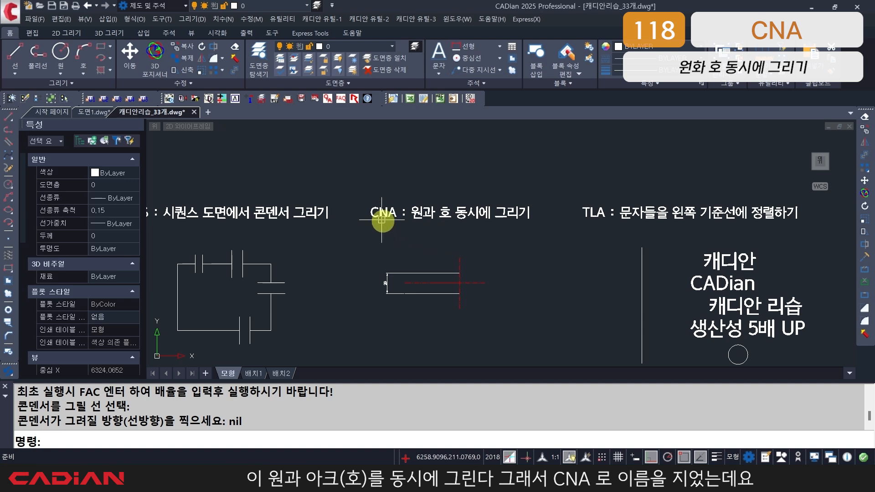
scroll(426, 255, up, 2)
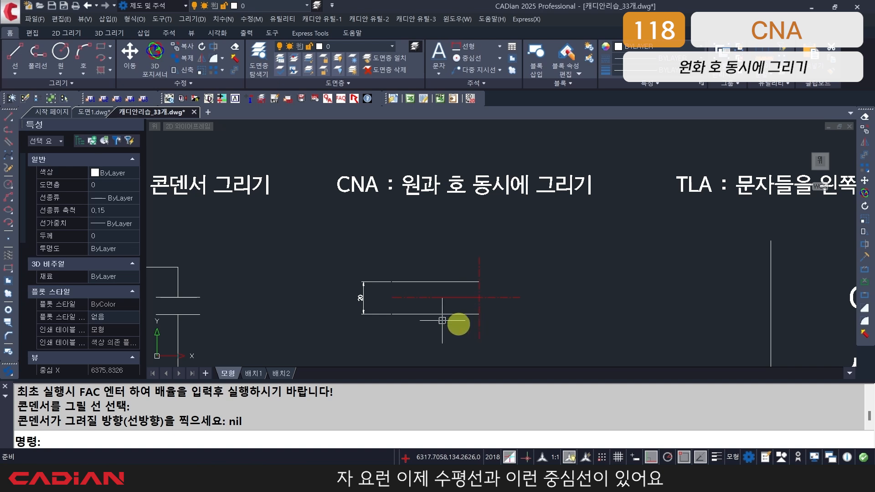
text(E)
key(Return)
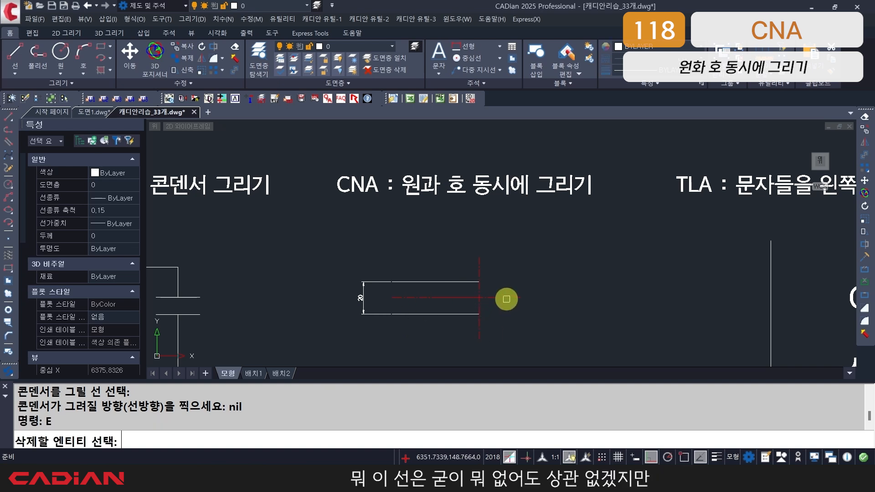
click(506, 298)
key(Return)
key(Return)
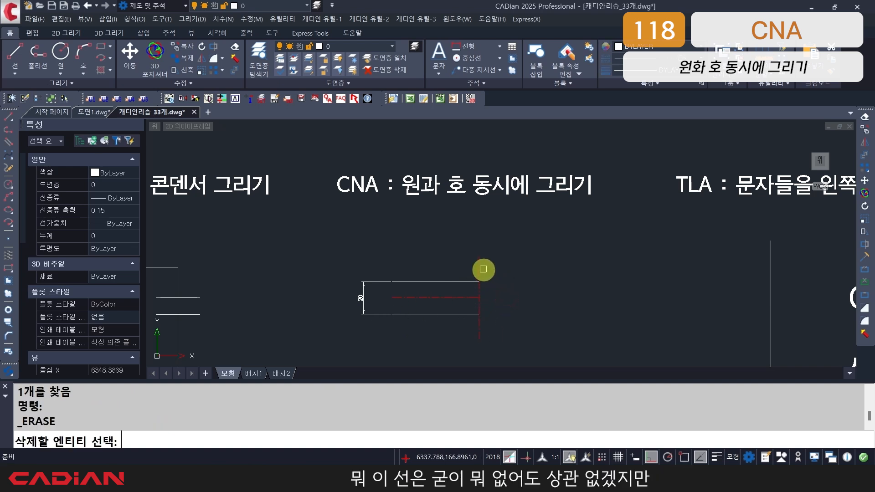
click(481, 268)
right_click(481, 268)
middle_drag(555, 314, 533, 289)
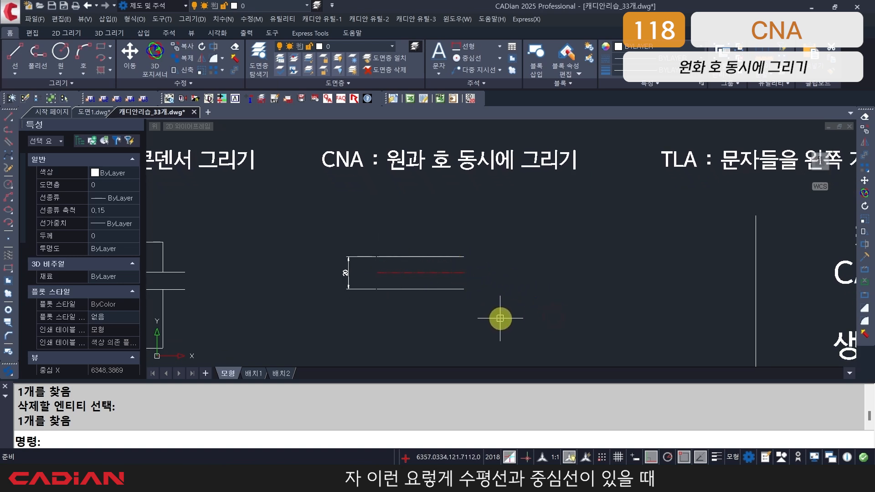
Draw a circle of radius 10 and a right-facing arc of radius 20 with CNA, centred on the horizontal centre line's right end
text(CNA)
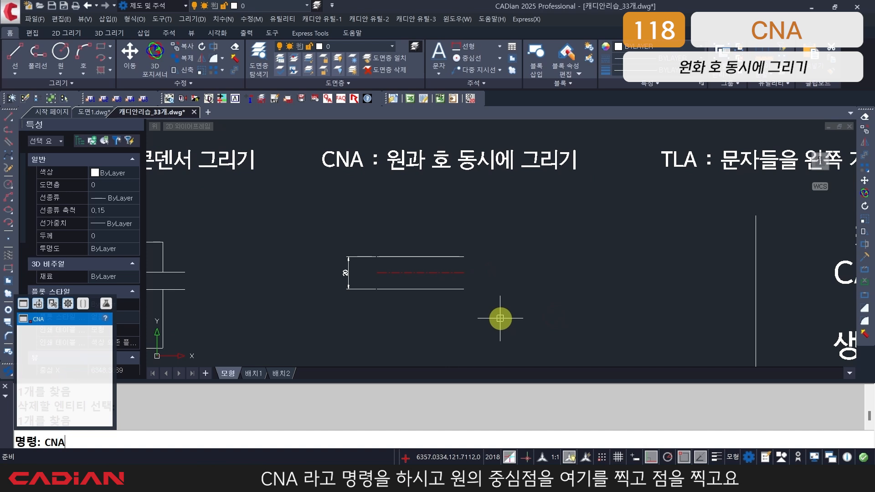
key(Return)
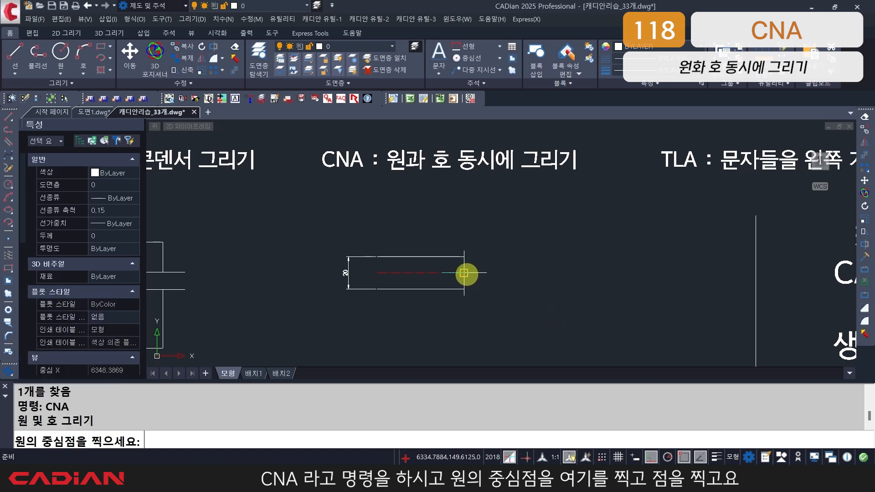
click(464, 273)
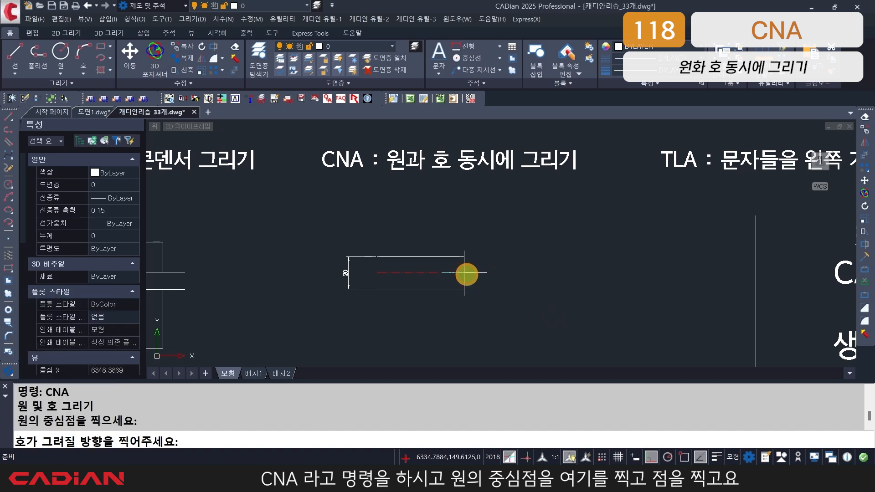
click(540, 281)
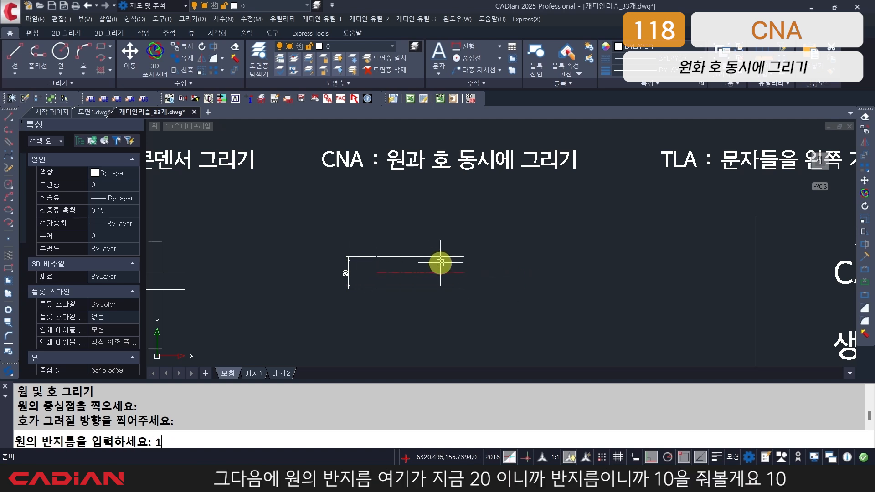
text(10)
key(Return)
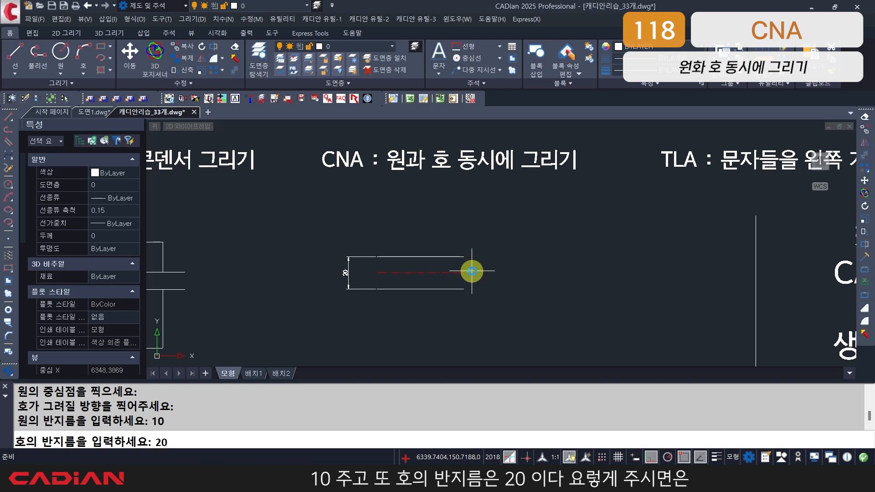
key(Return)
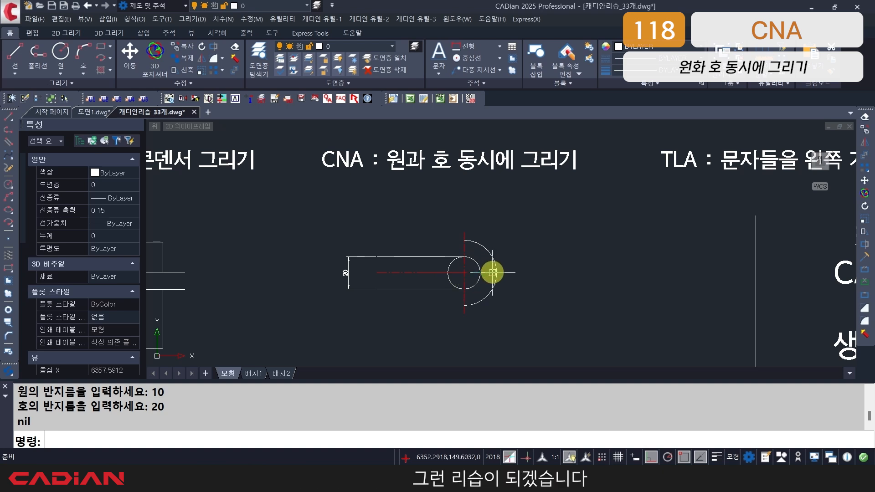
Erase the CNA sample's circle, right-facing arc and their two red centre lines using a window selection
scroll(457, 307, down, 3)
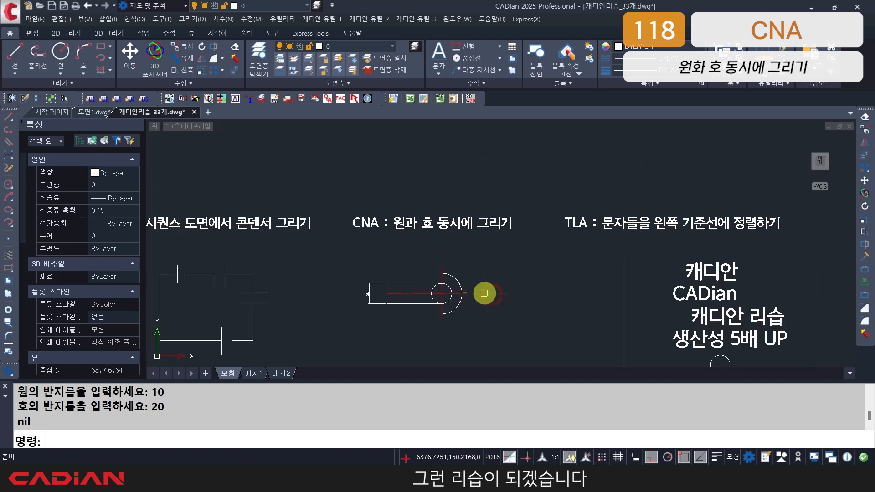
key(Escape)
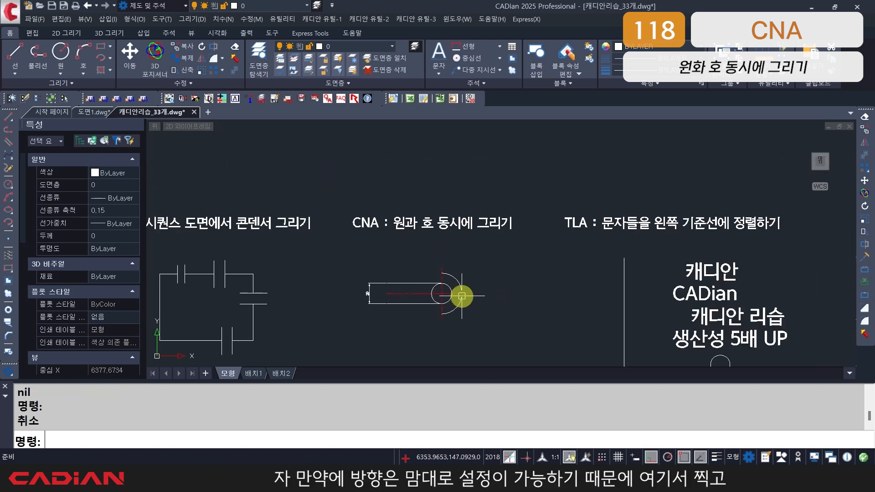
text(E)
key(Return)
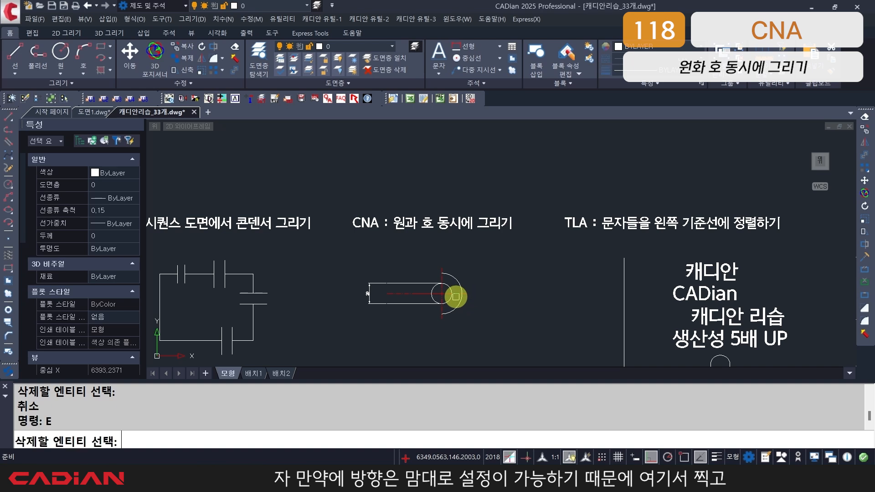
text(W)
key(Return)
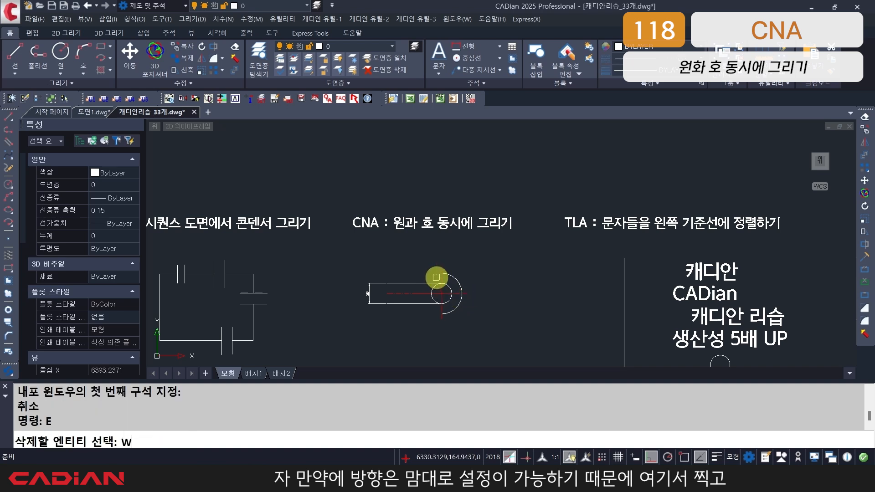
click(438, 280)
click(491, 333)
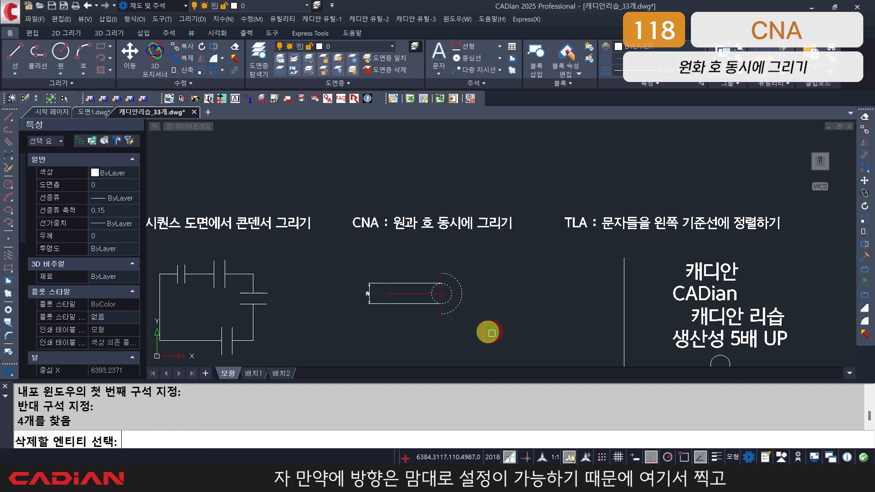
Draw a circle of radius 10 and an upward-facing arc of radius 20 with CNA, centred on the horizontal centre line's right end
text(NA)
key(Return)
click(444, 293)
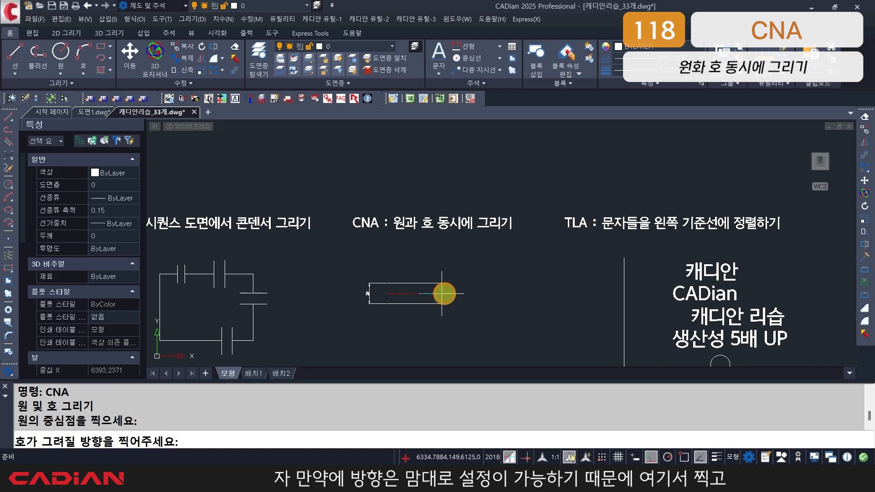
click(450, 264)
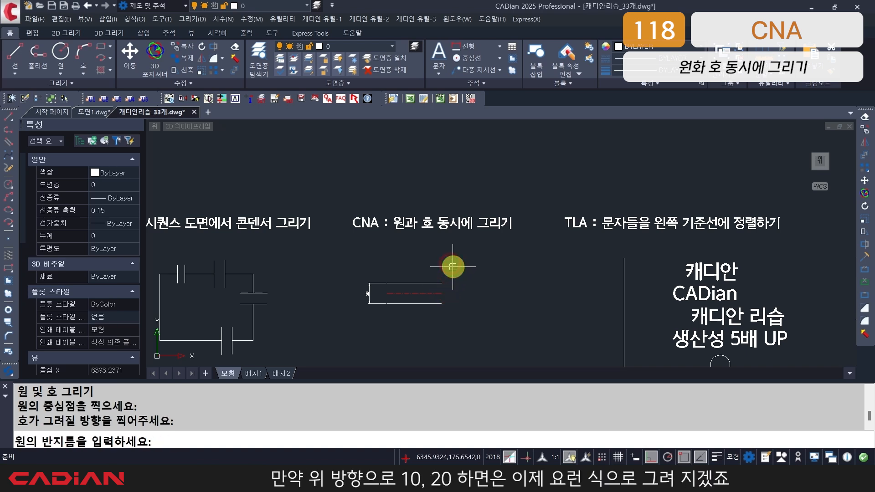
text(10)
key(Return)
text(20)
key(Return)
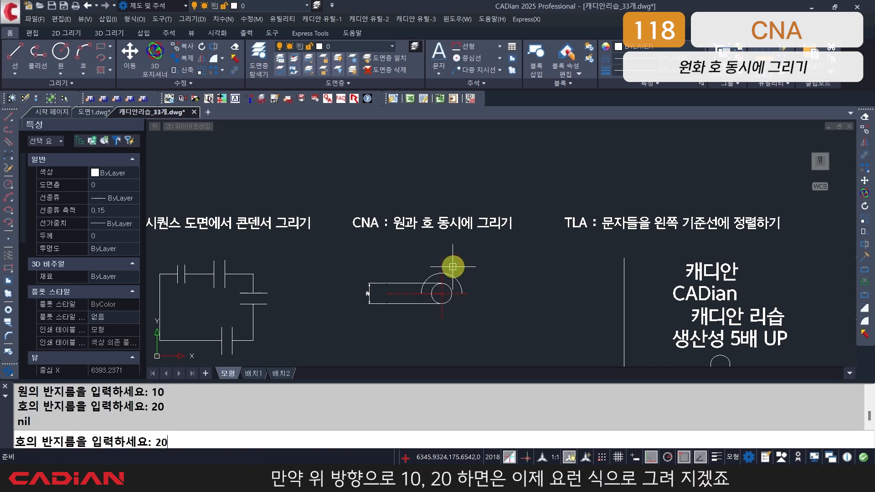
scroll(458, 304, up, 2)
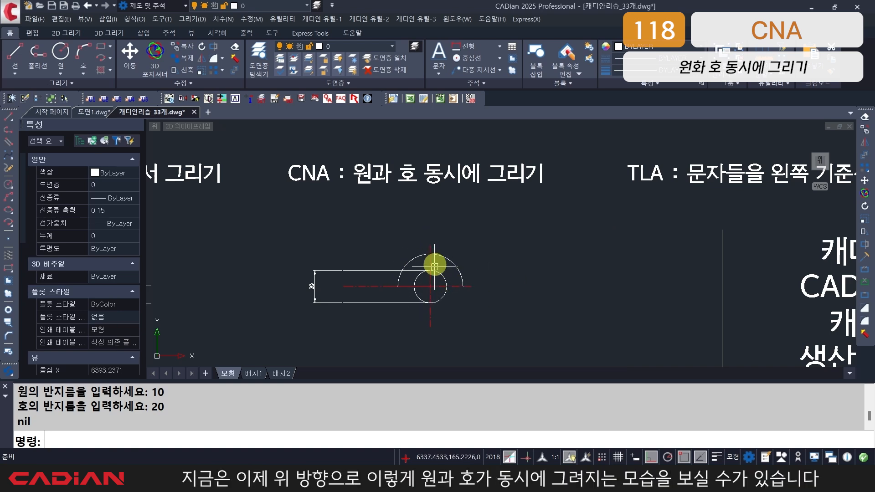
scroll(464, 305, down, 2)
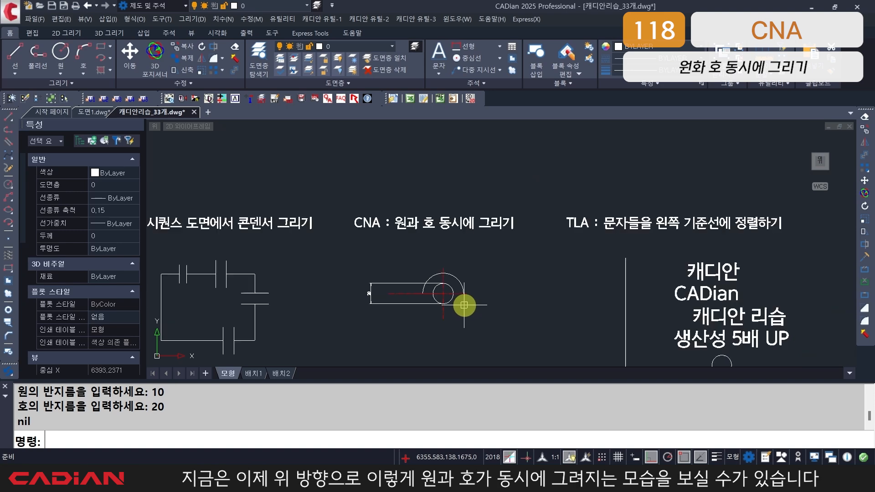
scroll(465, 301, up, 2)
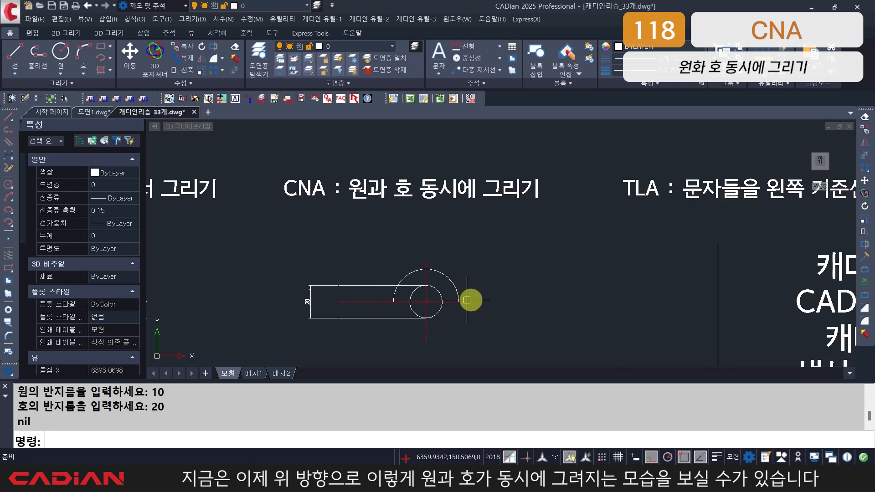
Align the TLA sample's four texts and circle to the vertical line on their left with TLA
middle_drag(495, 289, 382, 288)
scroll(484, 285, down, 2)
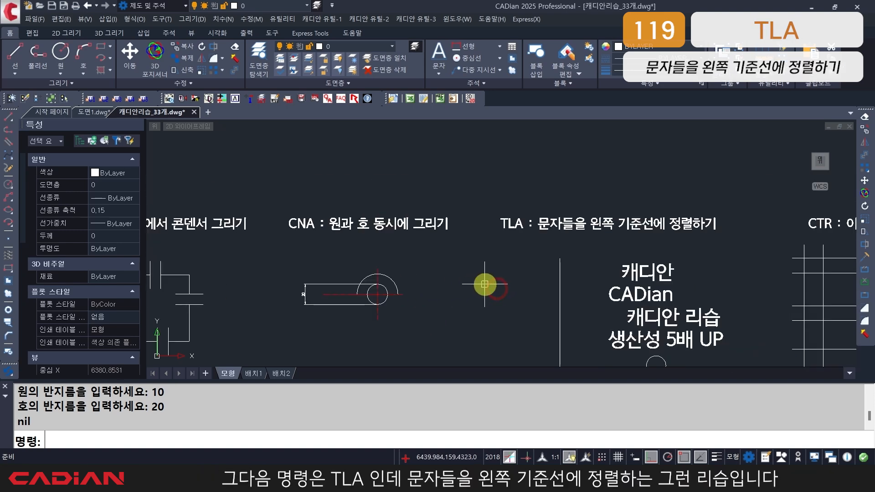
middle_drag(497, 287, 340, 247)
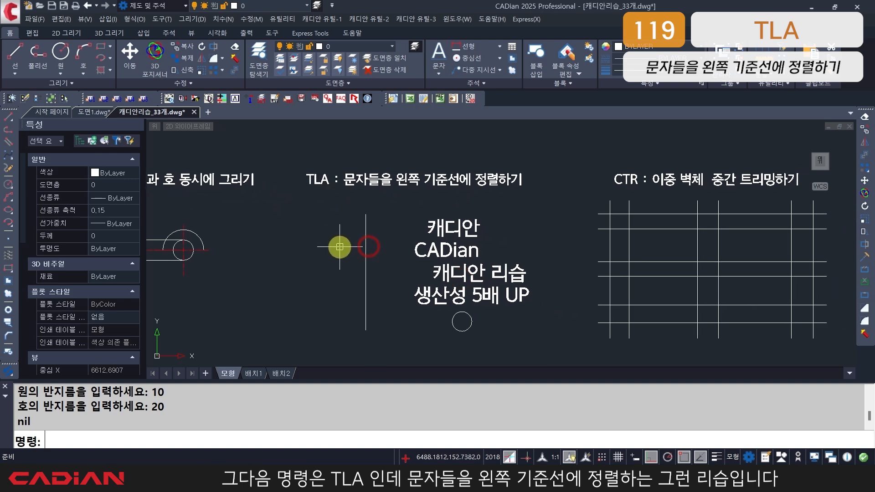
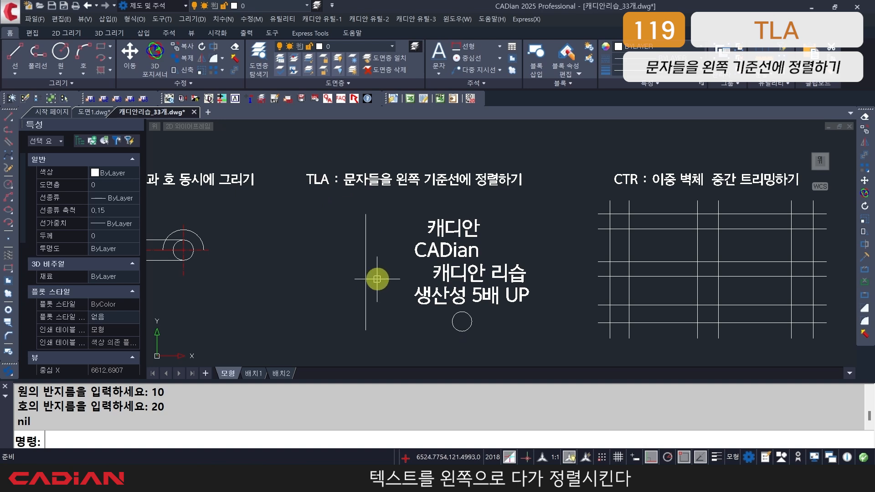
text(LA)
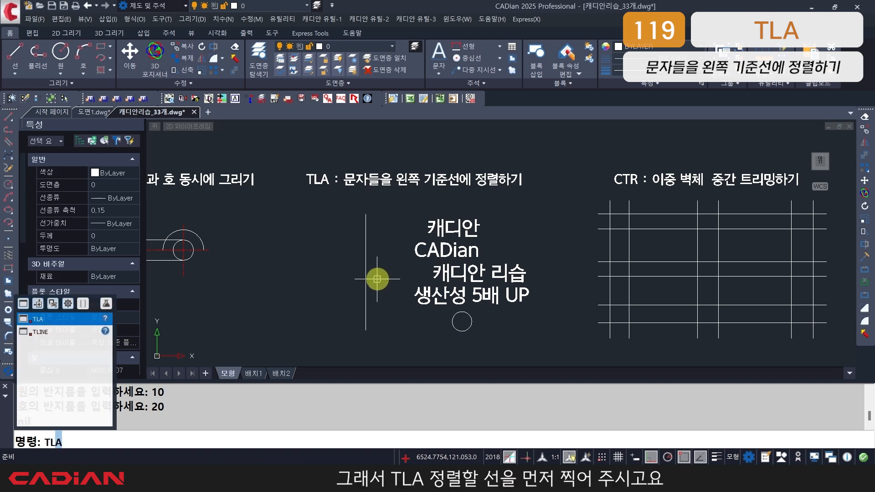
key(Return)
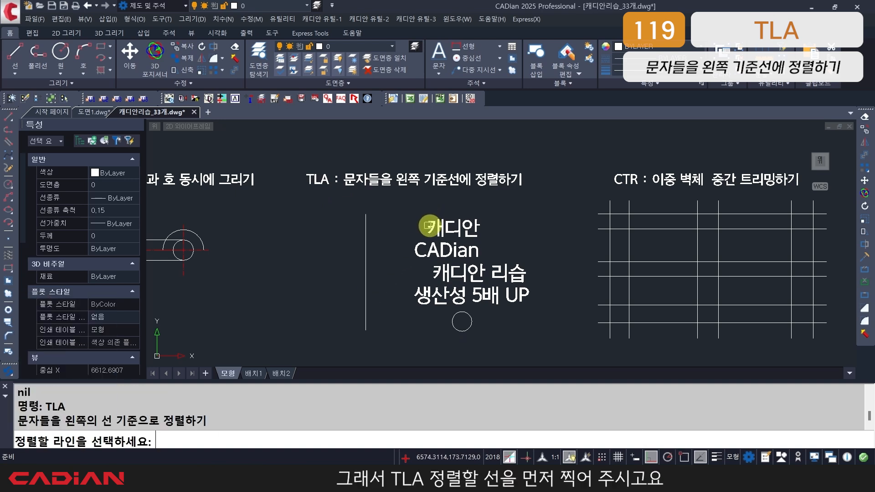
click(365, 270)
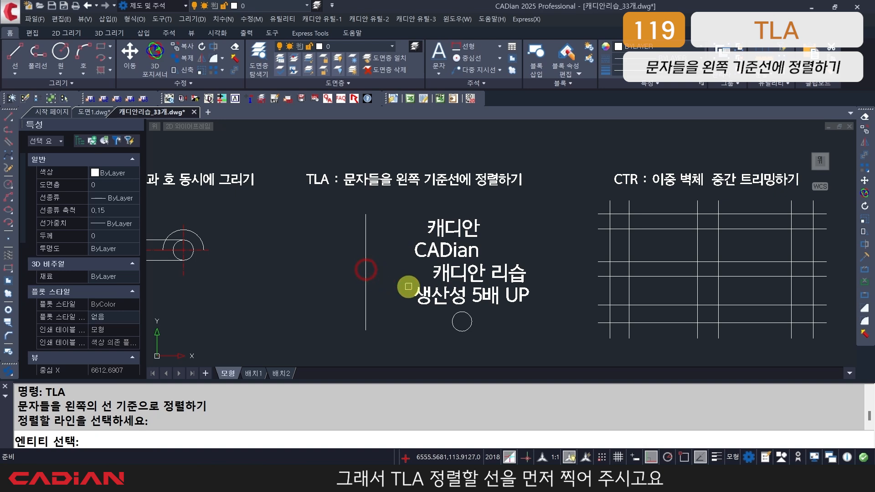
click(397, 211)
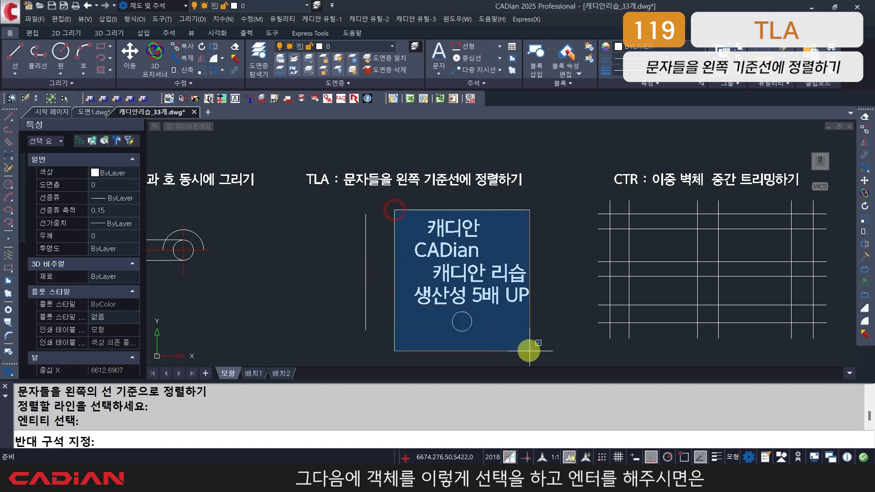
click(549, 352)
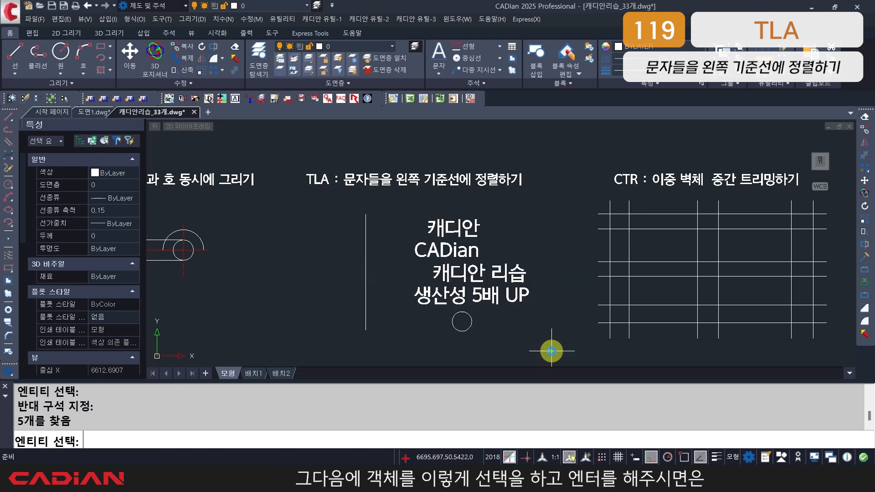
key(Return)
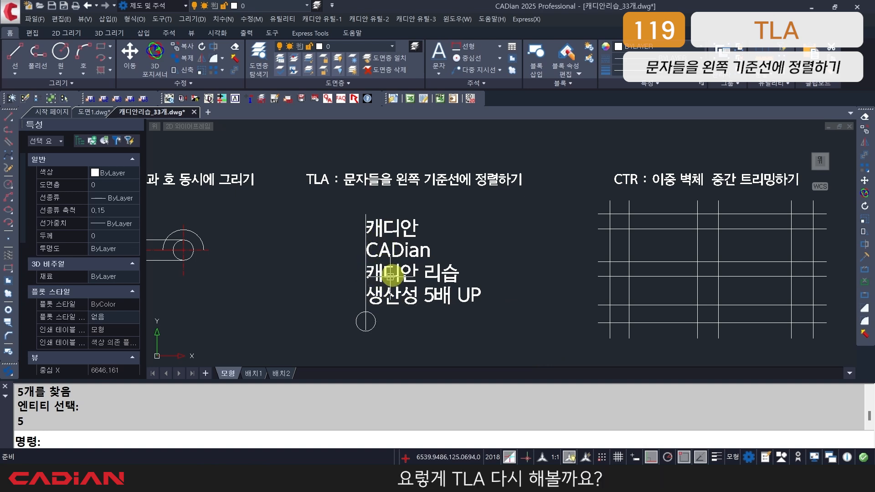
Undo the TLA alignment of the sample texts and circle
text(U)
key(Return)
text(U)
key(ctrl+z)
key(ctrl+z)
key(ctrl+z)
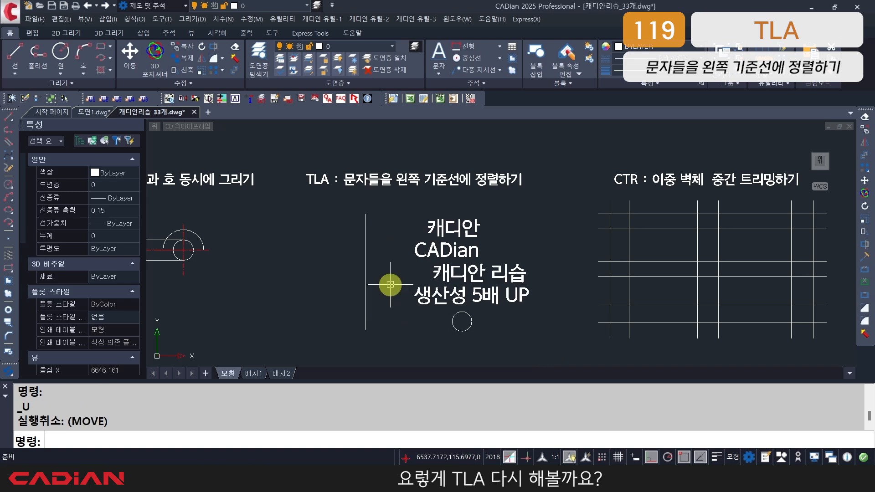
key(Escape)
Run TLA again to left-align the four sample texts and the circle to the vertical reference line
text(TLA)
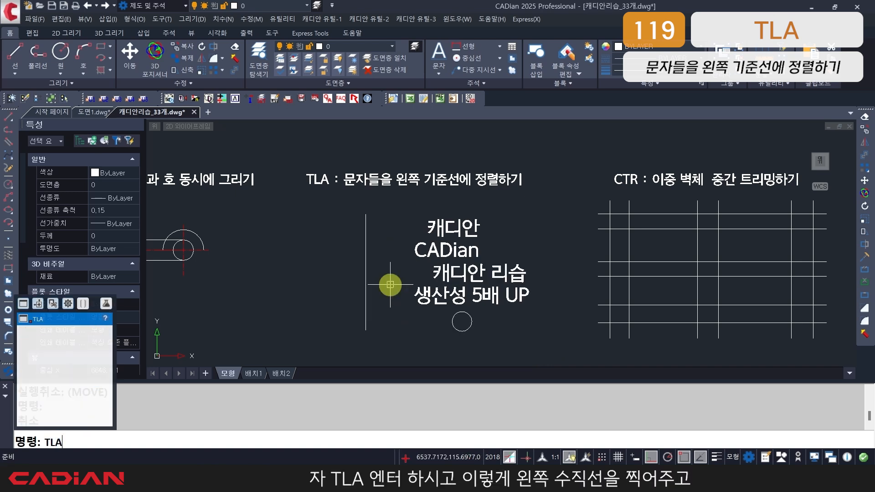
key(Return)
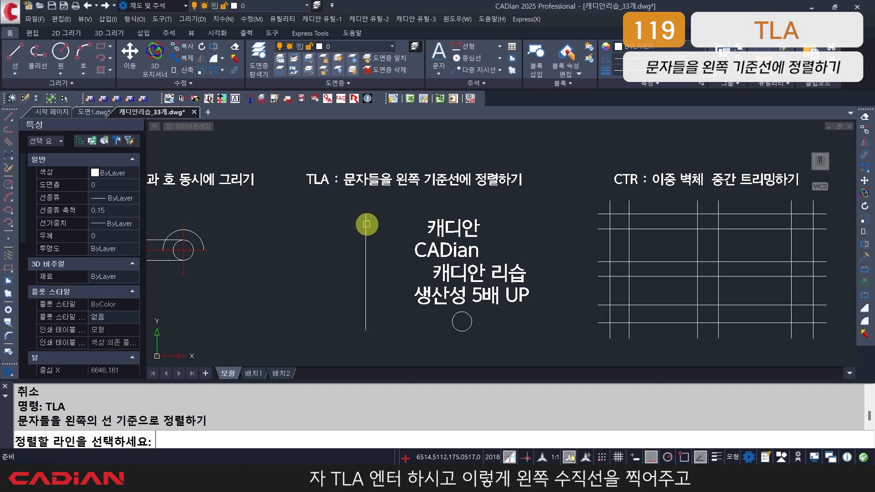
click(366, 224)
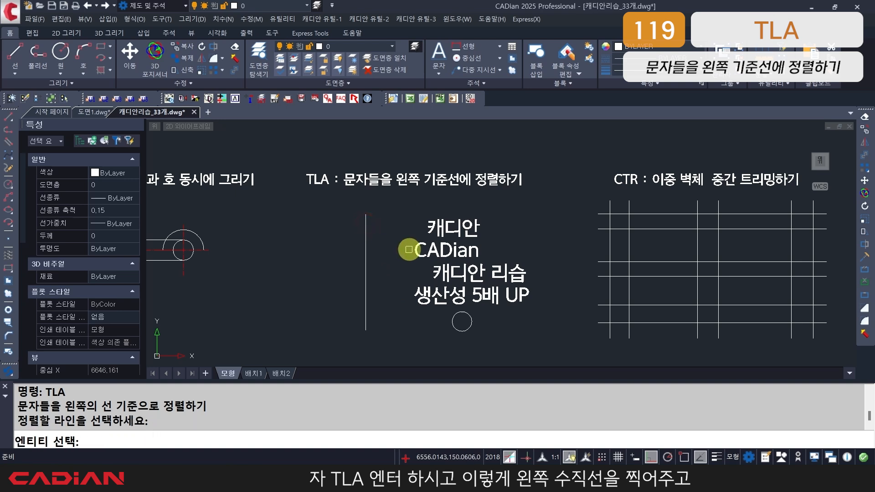
click(394, 210)
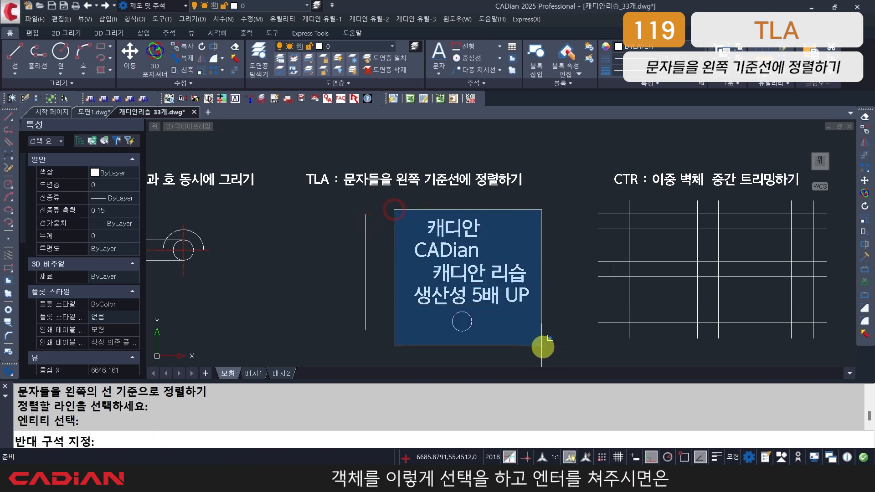
click(546, 350)
key(Return)
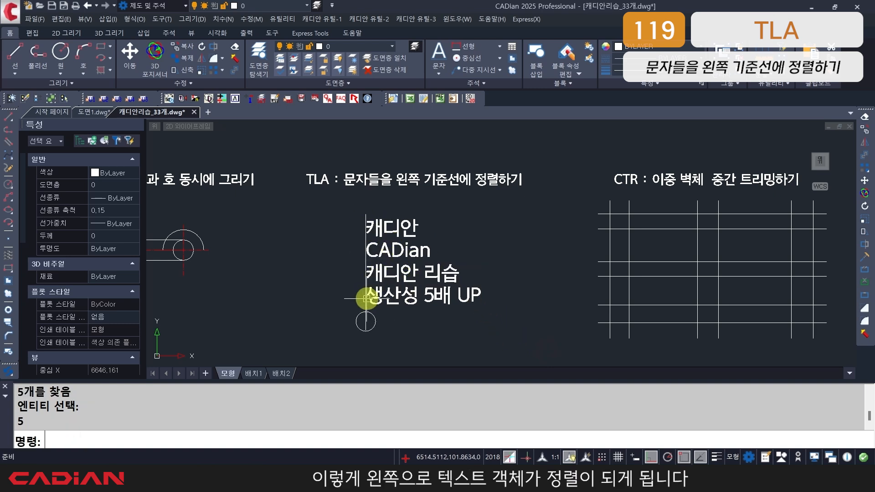
Trim the central double-wall intersection of the CTR sample grid with CTR, from its lower-left to its upper-right corner
middle_drag(417, 275, 380, 276)
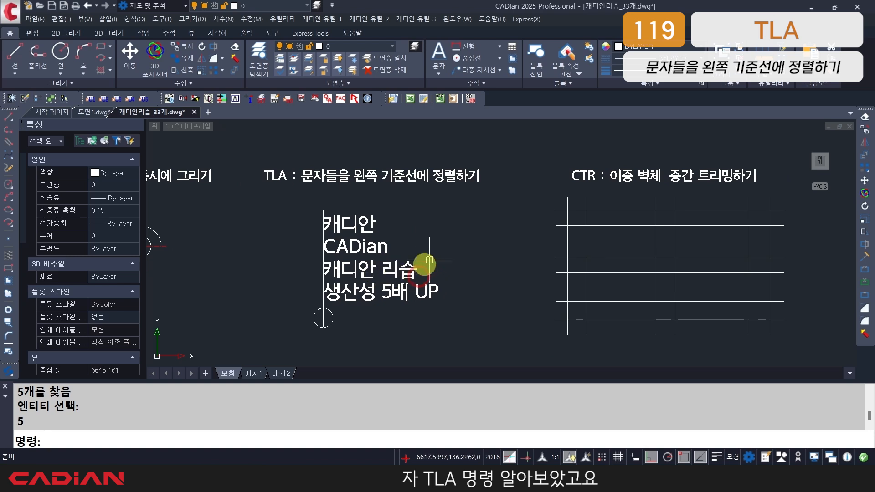
middle_drag(441, 255, 299, 260)
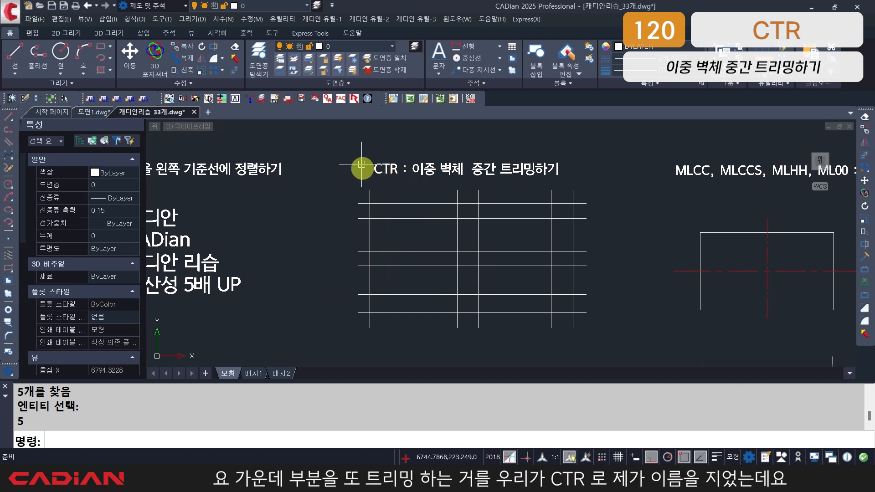
key(Escape)
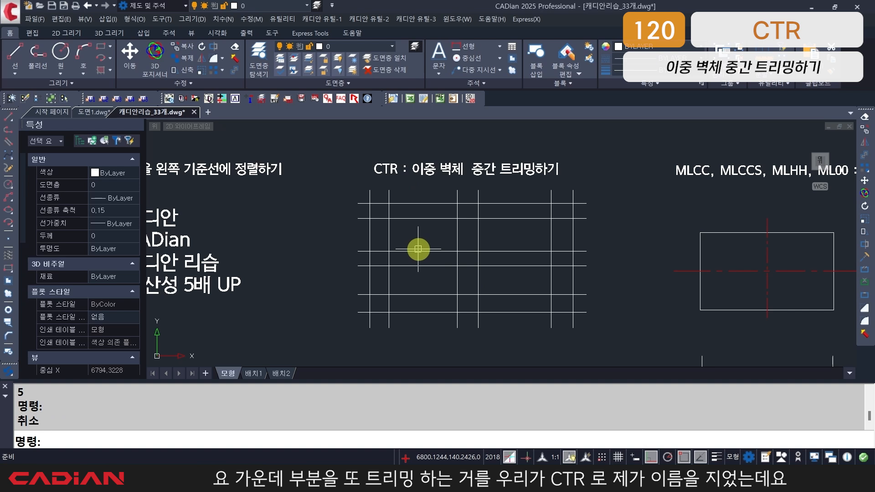
text(CTR)
key(Return)
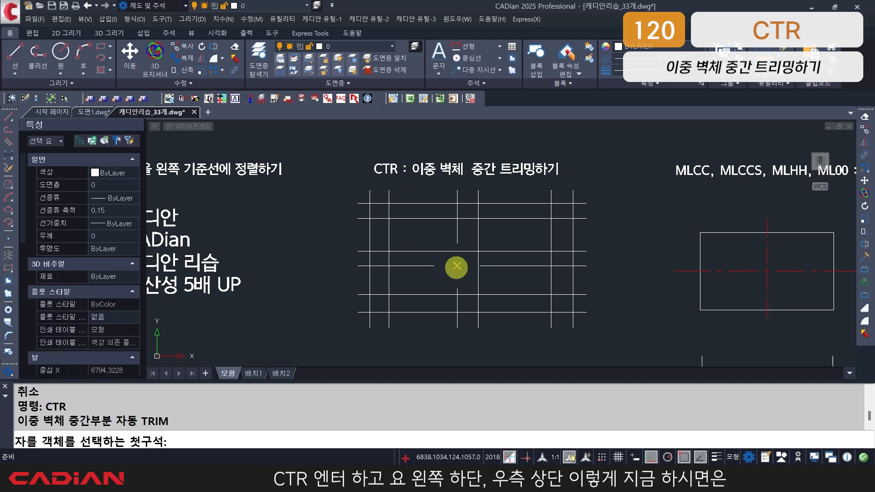
click(457, 267)
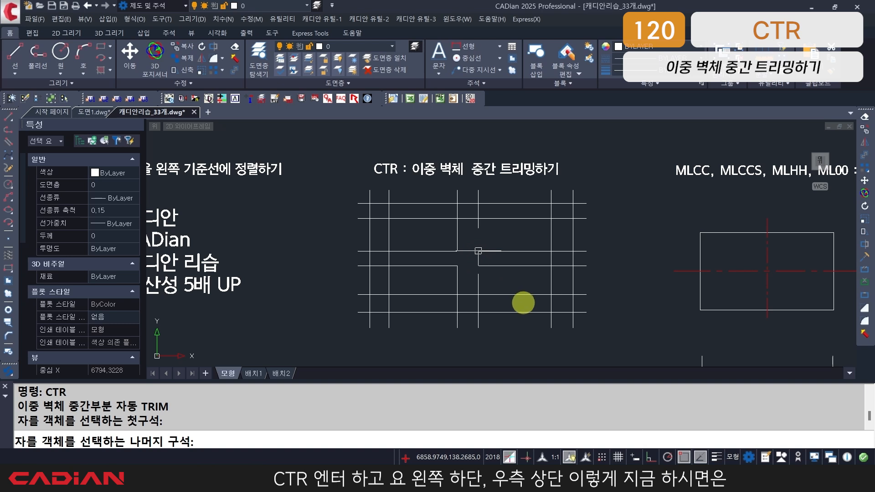
click(517, 300)
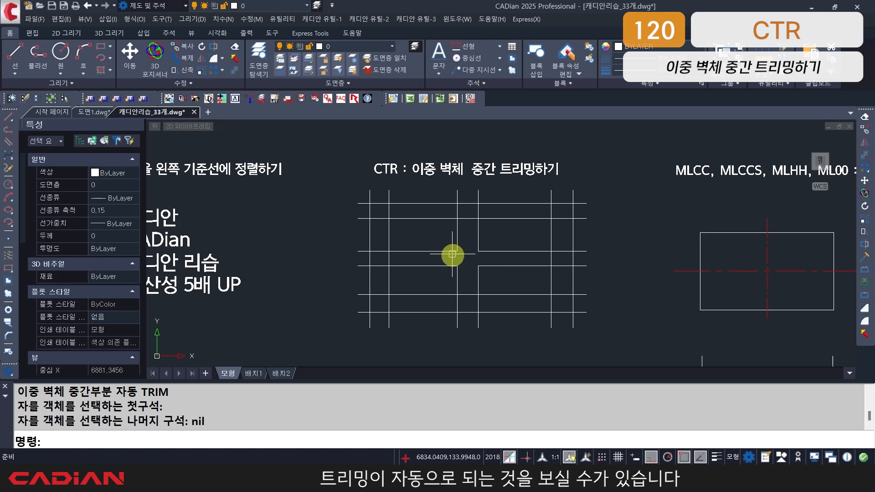
middle_drag(512, 259, 372, 255)
middle_drag(448, 252, 430, 252)
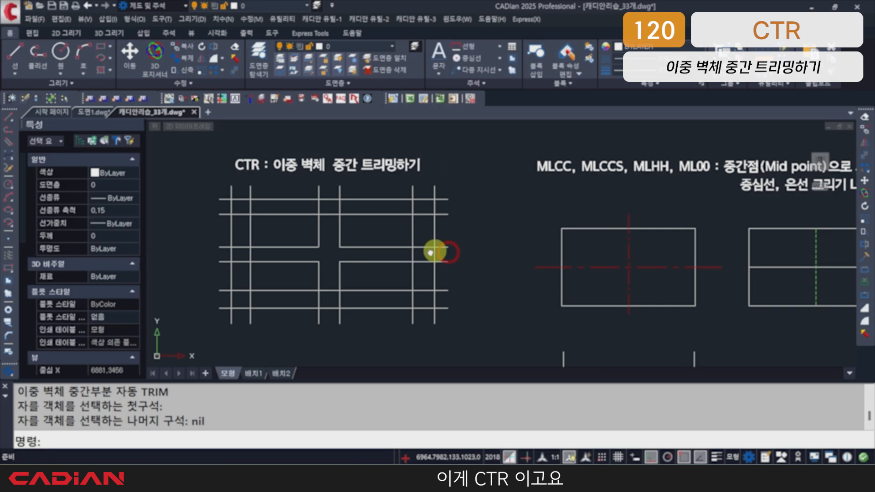